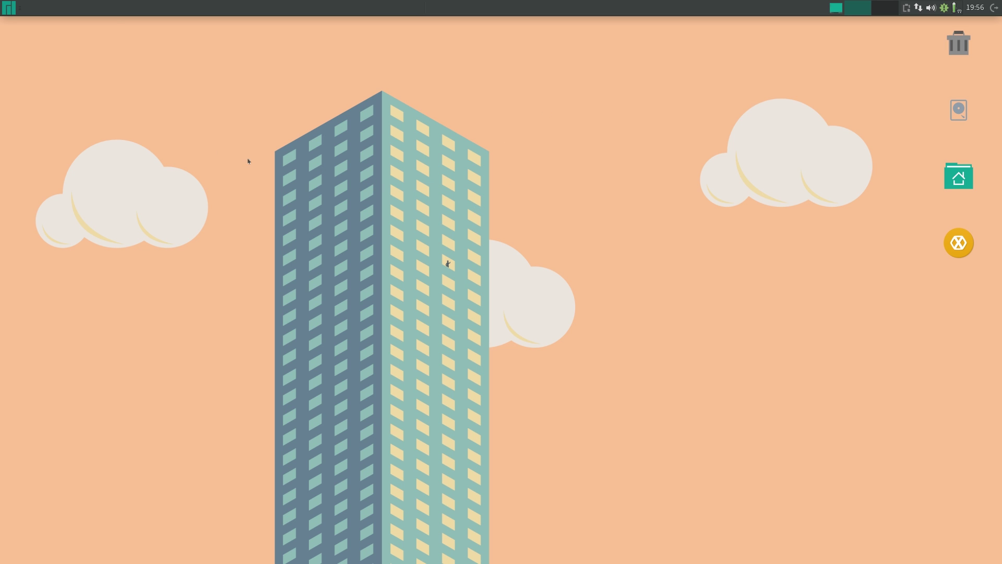
Search for 'plank' in Pamac and view its package details and project web page.
click(8, 3)
text(pa)
key(Return)
text(plank)
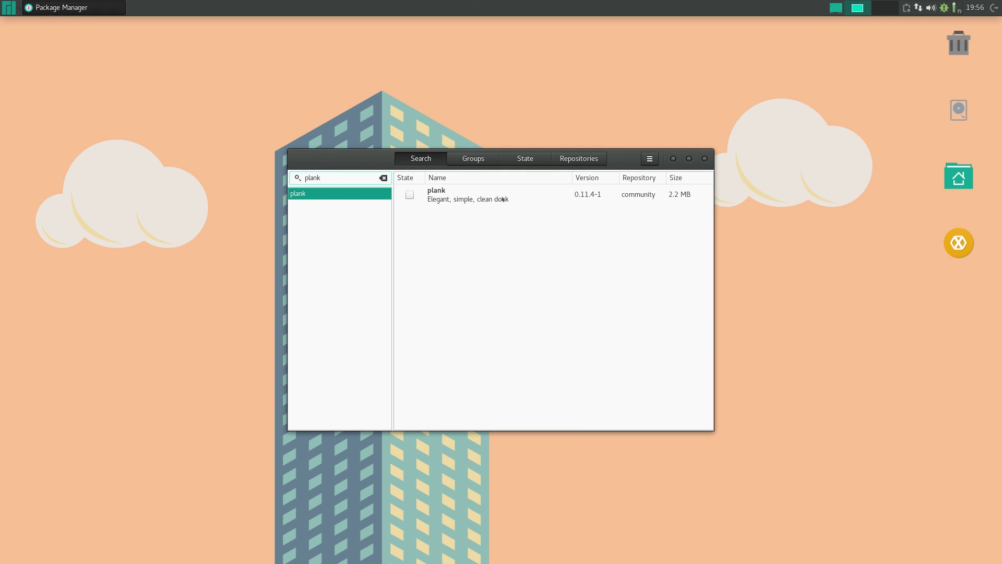
double_click(485, 197)
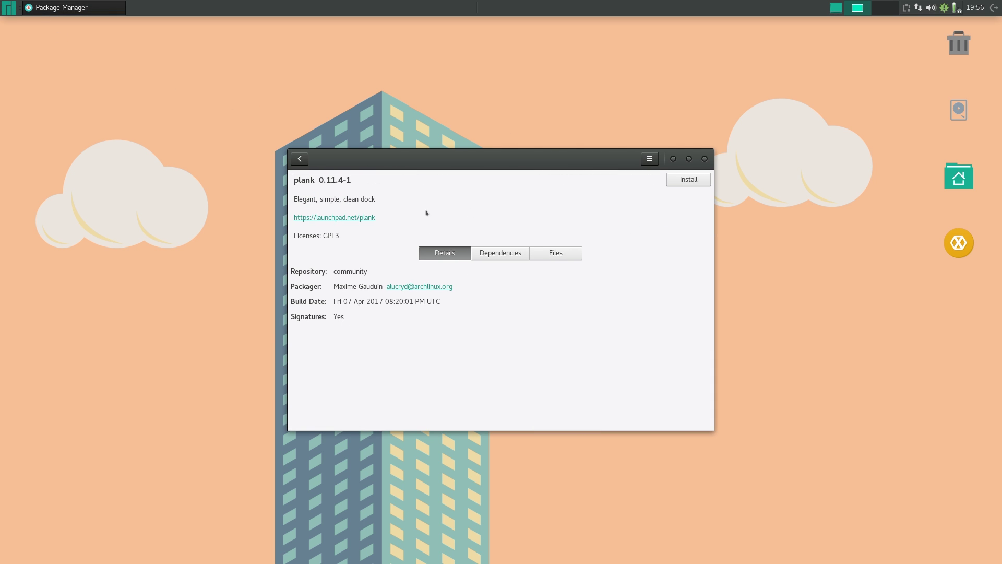
click(344, 221)
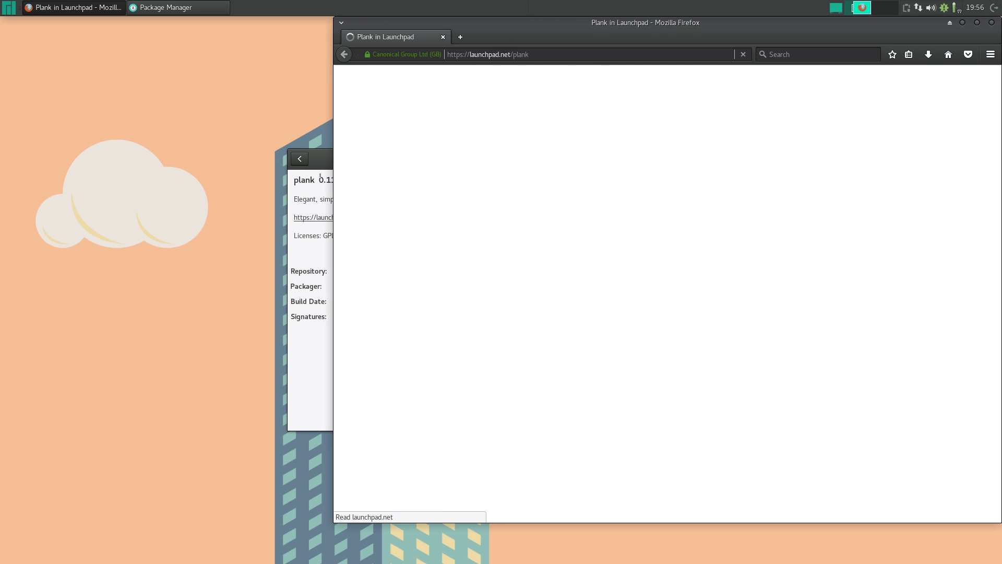
Install plank 0.11.4-1, authorise with the password, then close Pamac and the Launchpad page.
click(320, 169)
click(670, 181)
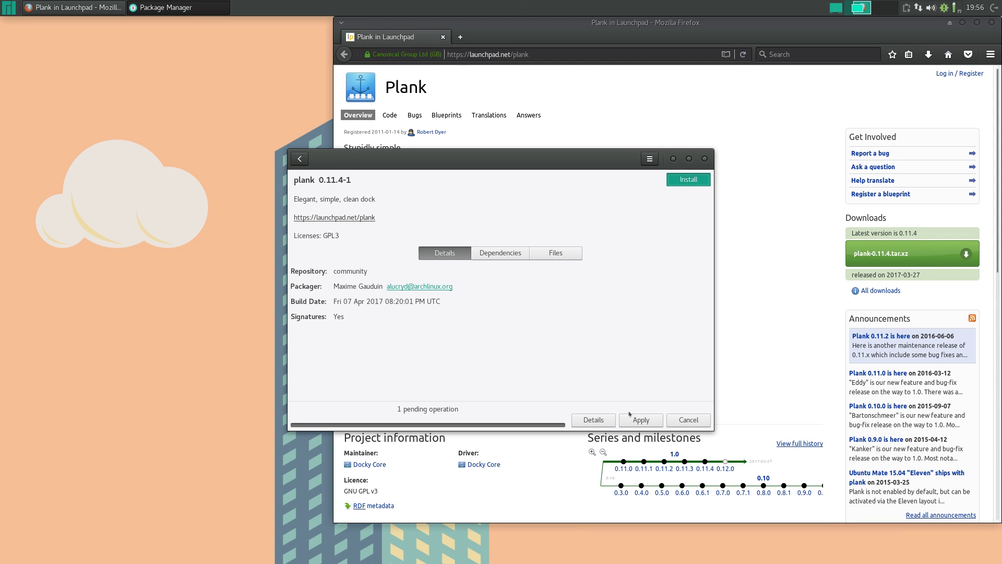
click(640, 419)
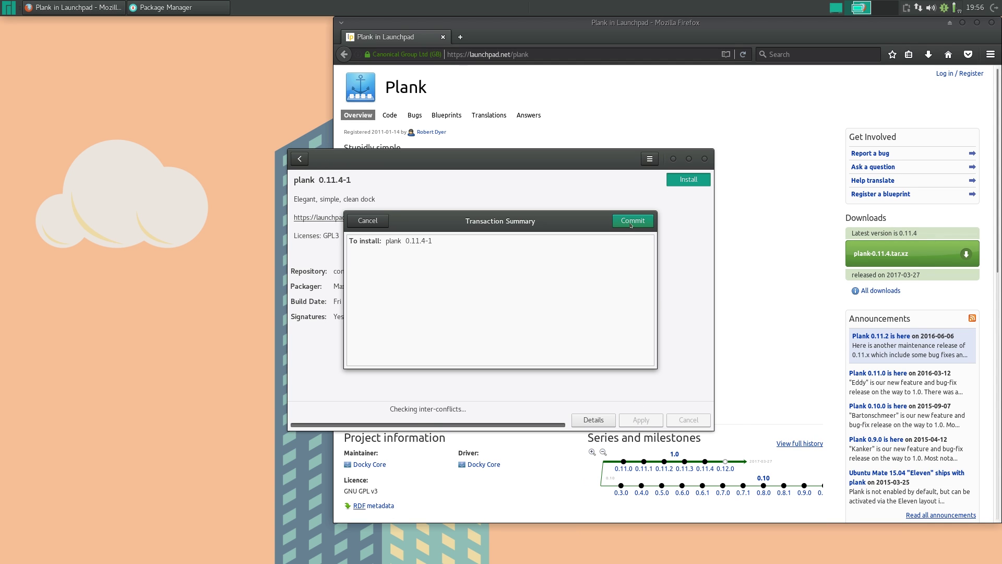
click(632, 220)
text(*******)
key(Return)
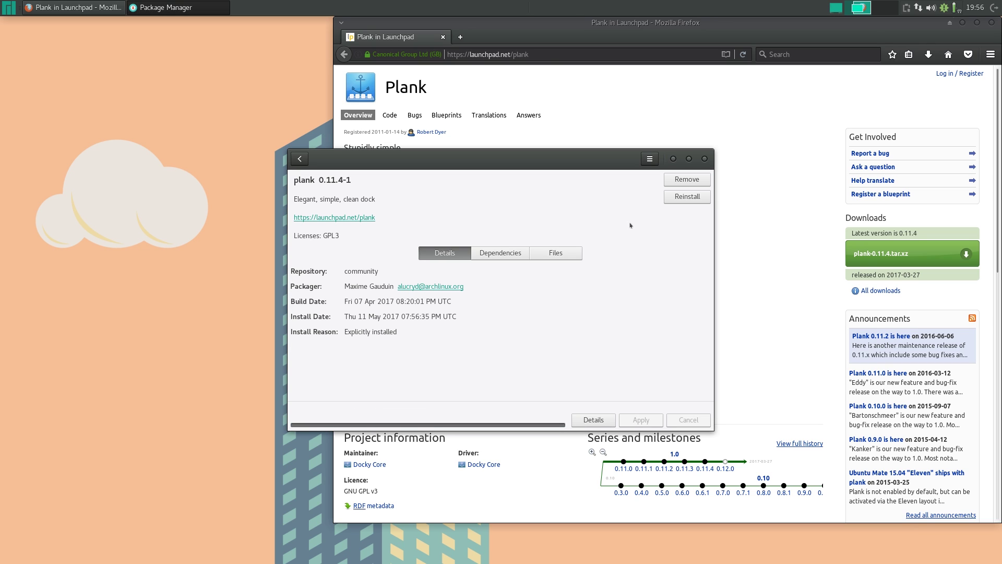
click(705, 159)
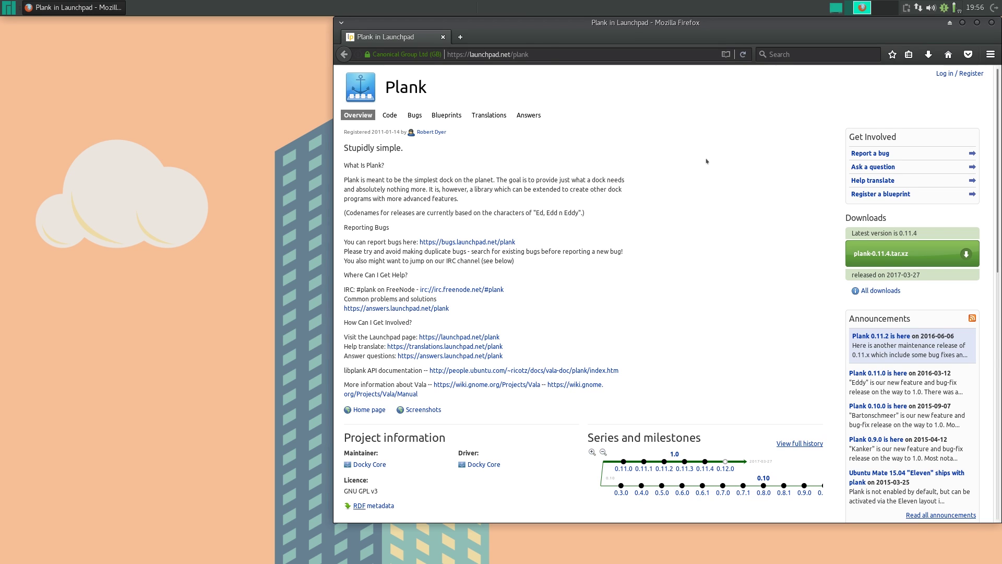
click(992, 23)
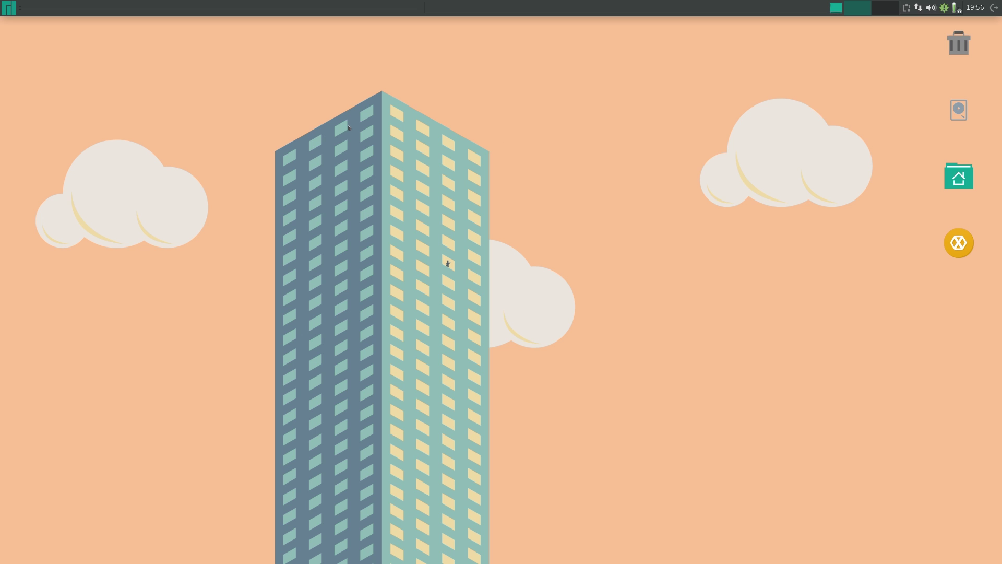
Run the plank command in a new Xfce Terminal to start the dock.
key(super)
text(ter)
key(Return)
text(plank)
key(Return)
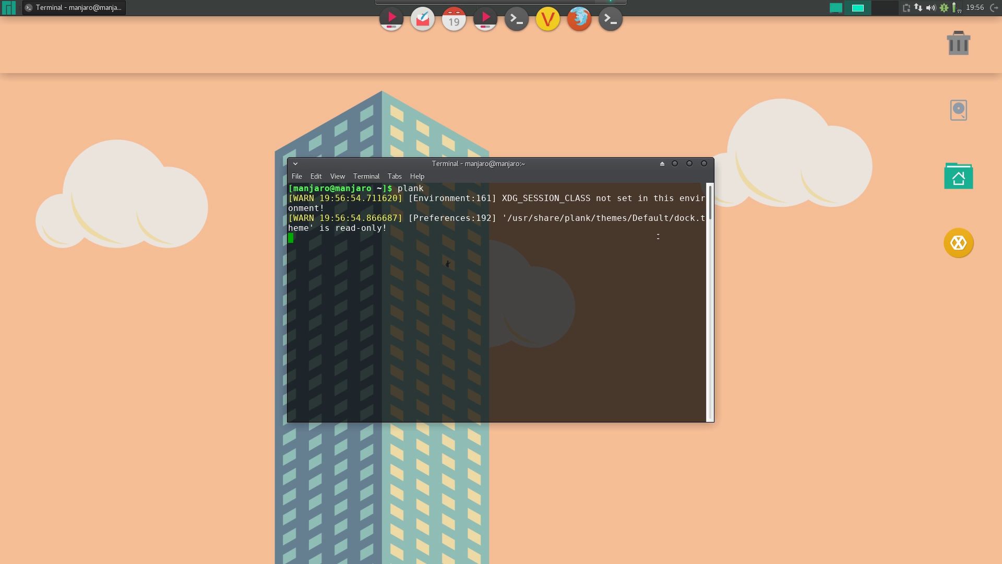
Stop the terminal's plank process with Ctrl+C and close the terminal.
key(super)
text(plank)
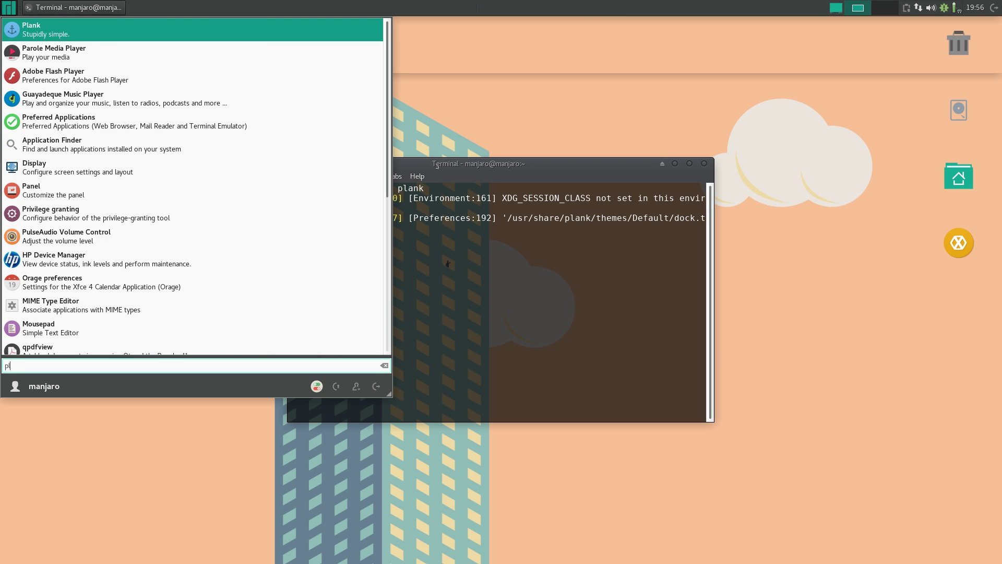
click(53, 23)
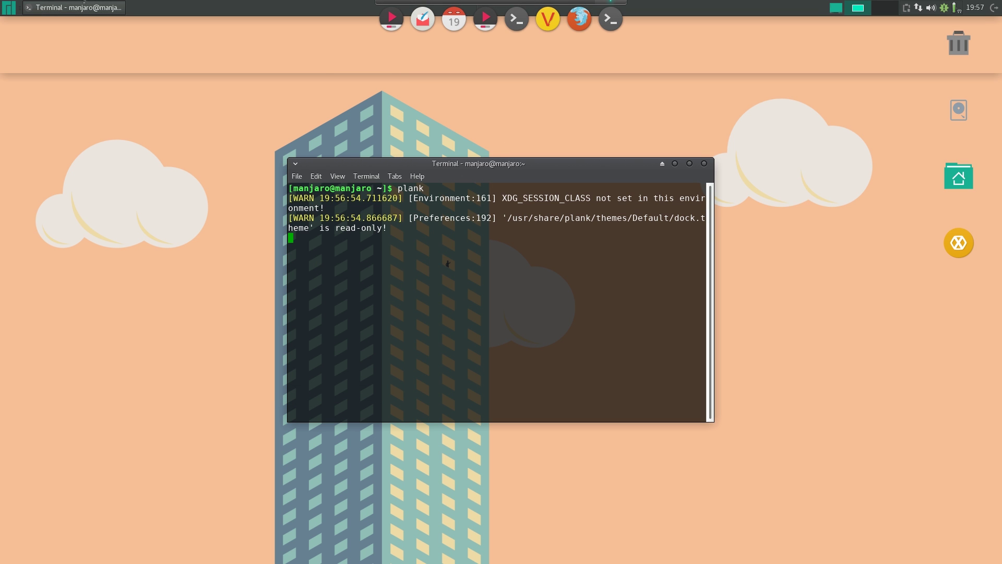
key(super)
click(467, 273)
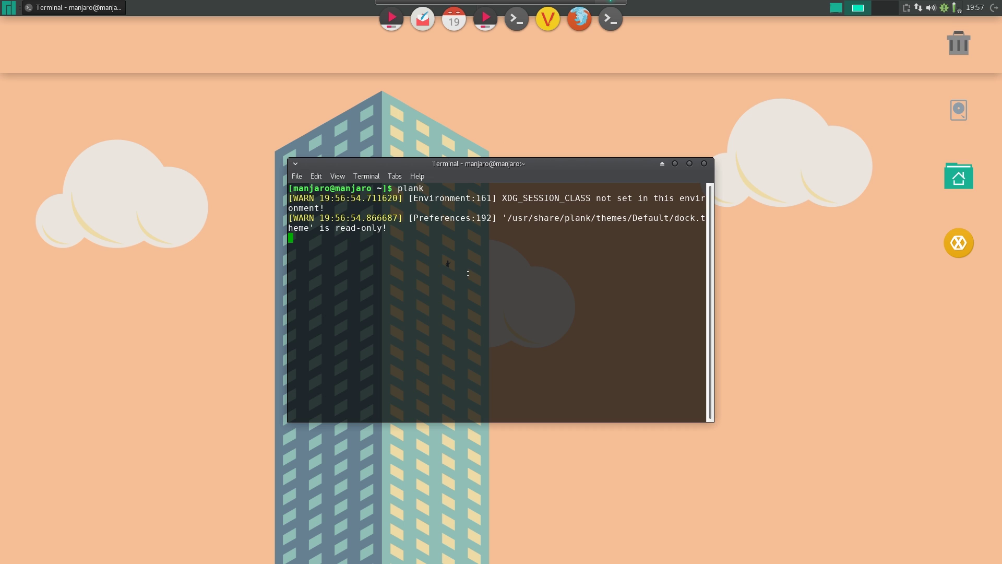
key(ctrl+c)
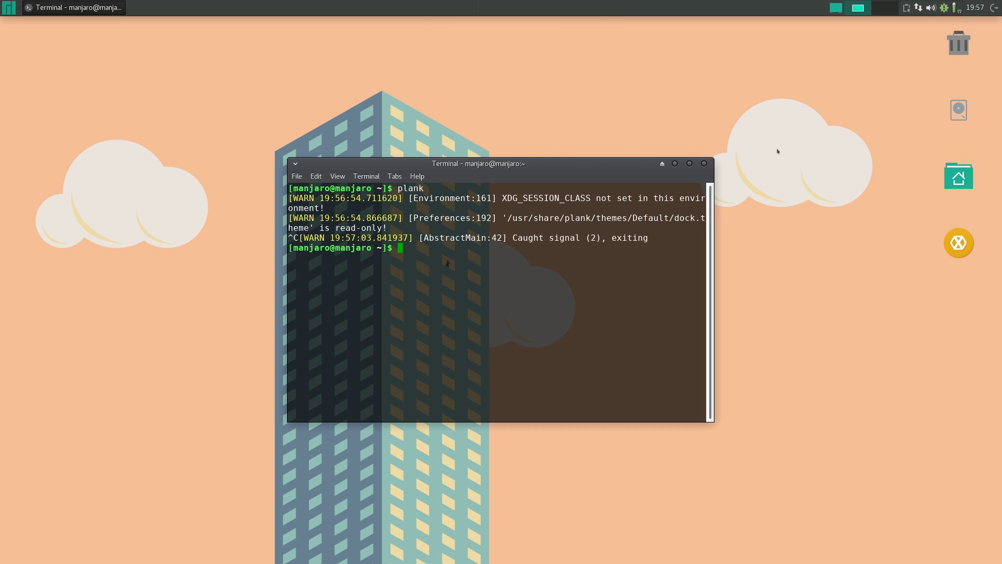
click(703, 162)
Start Plank from the Whisker menu search 'pla'.
key(super)
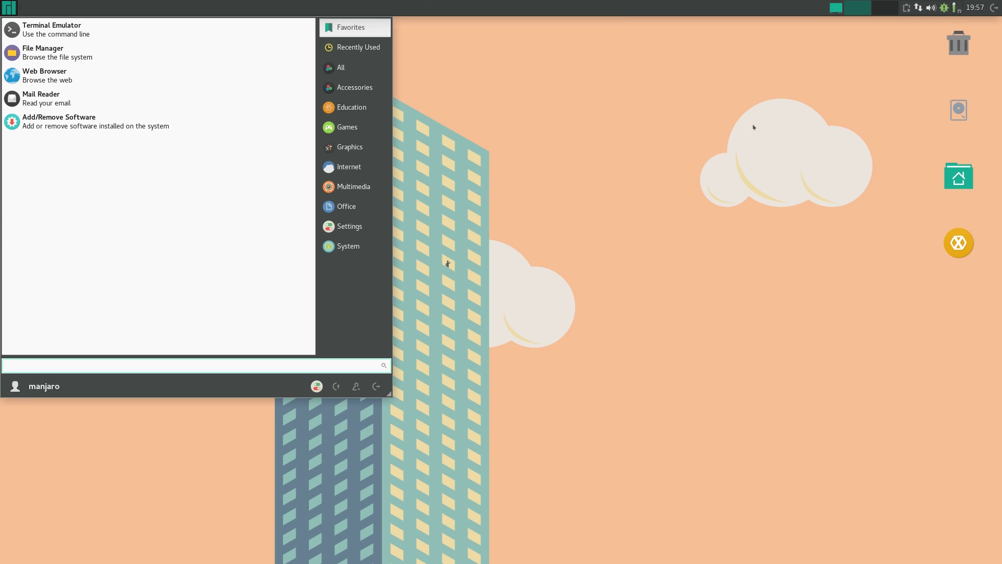
text(pla)
key(Return)
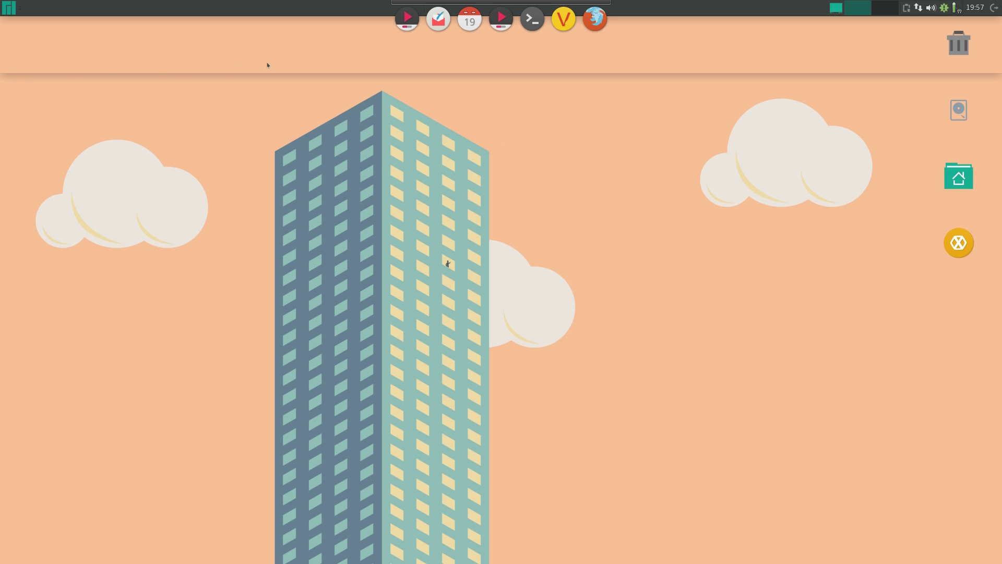
Turn off shadows under dock windows in Window Manager Tweaks' Compositor settings.
click(2, 3)
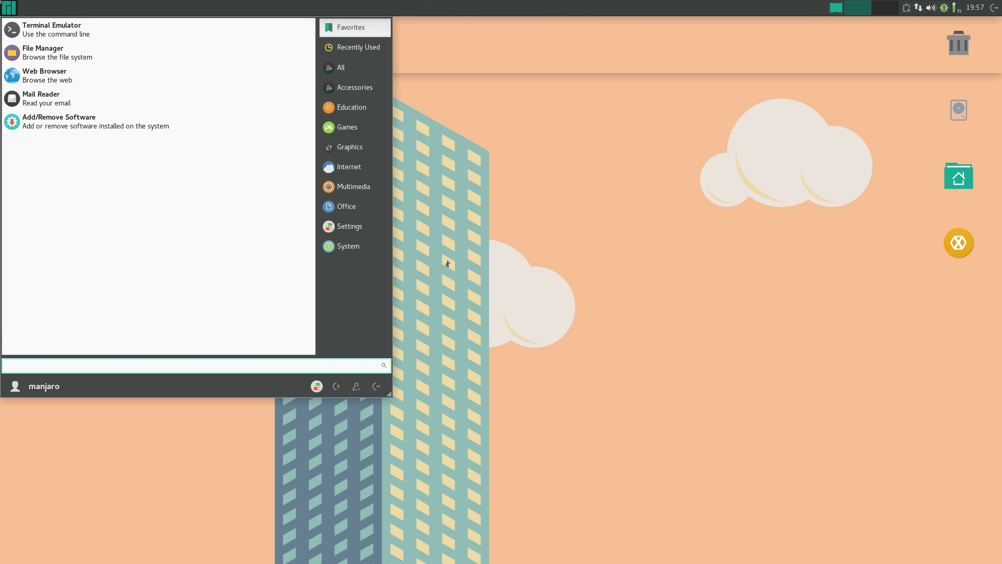
text(set)
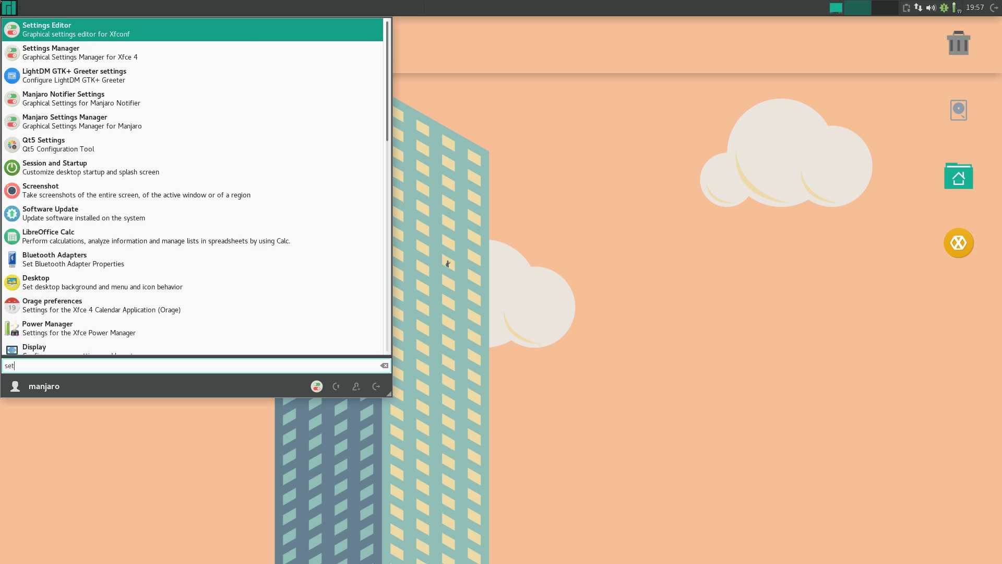
key(Down)
key(Return)
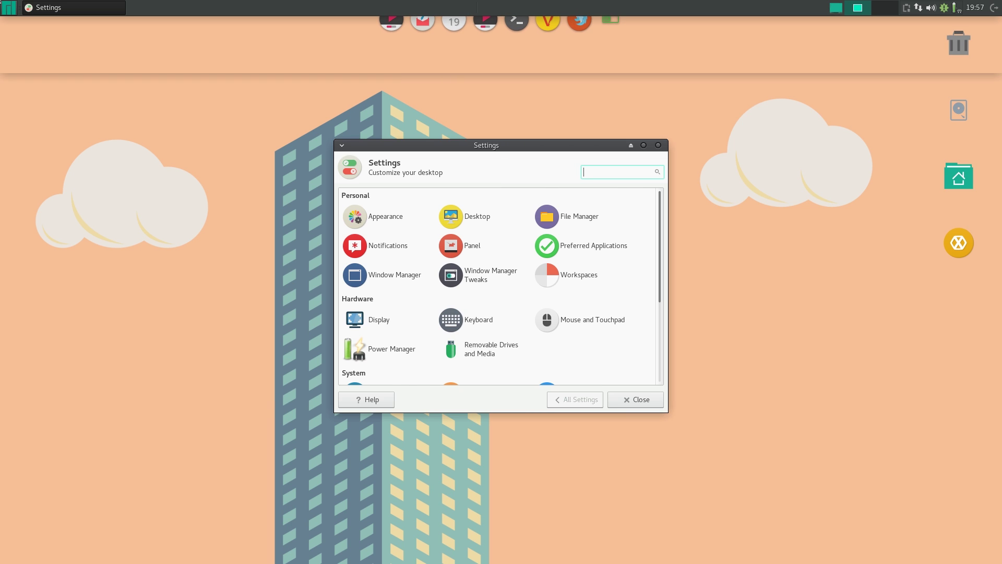
click(495, 276)
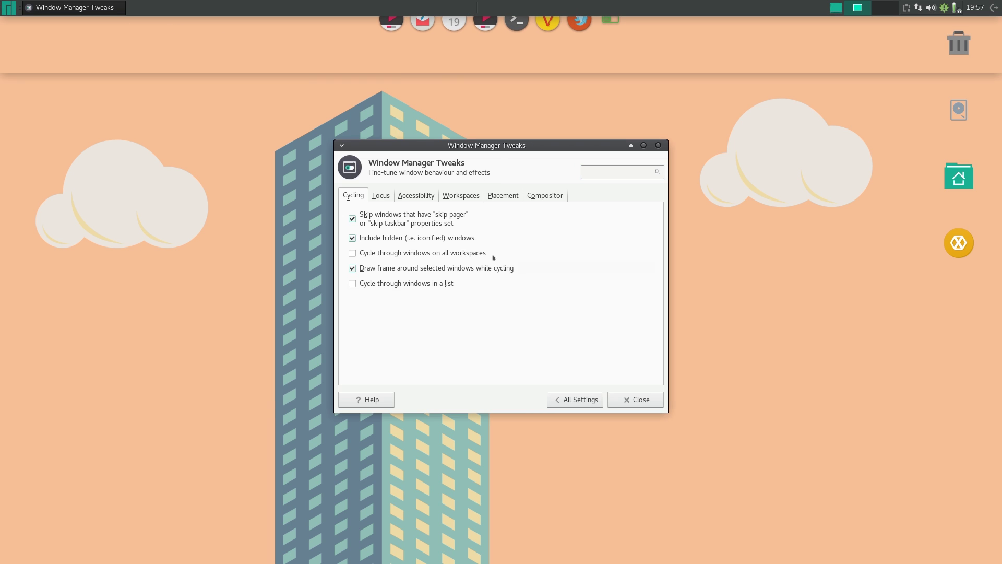
click(540, 198)
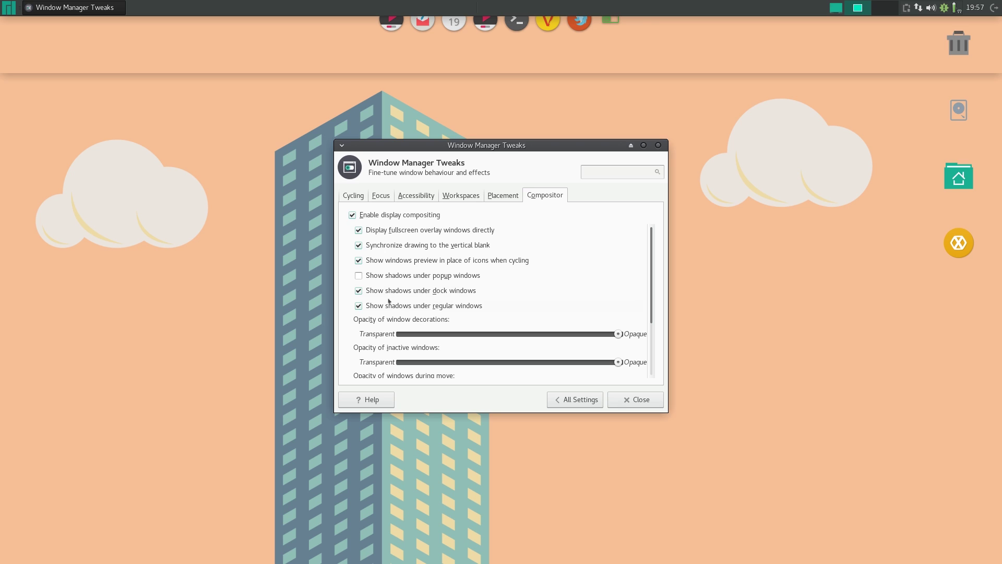
click(359, 291)
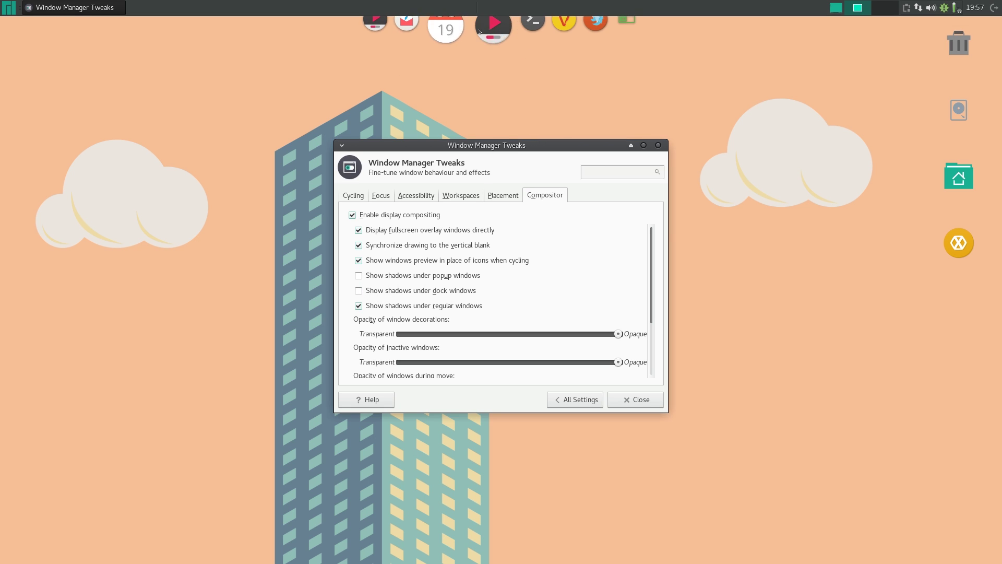
click(626, 400)
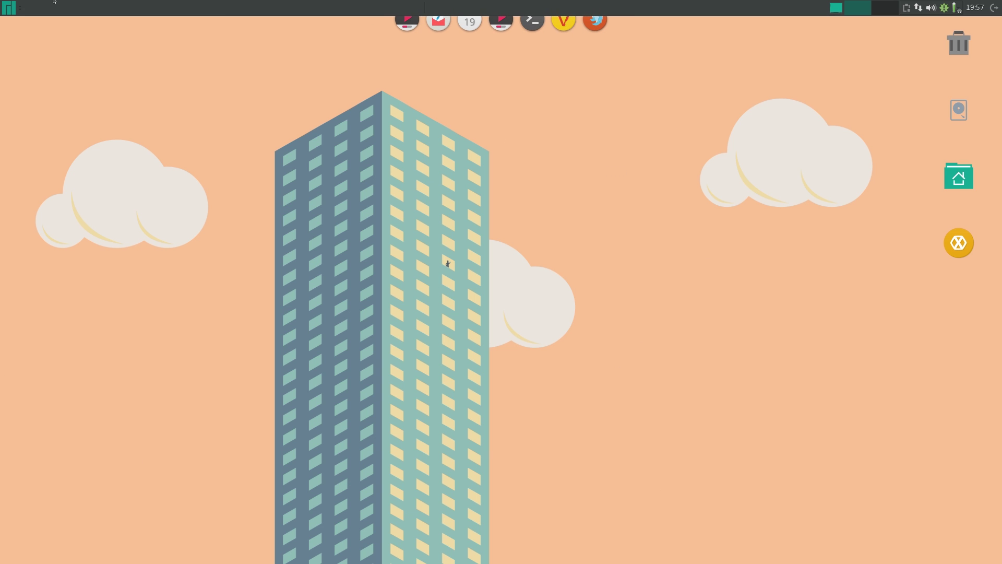
Unlock the top Xfce panel, move it to the bottom edge, and lock it again.
right_click(319, 7)
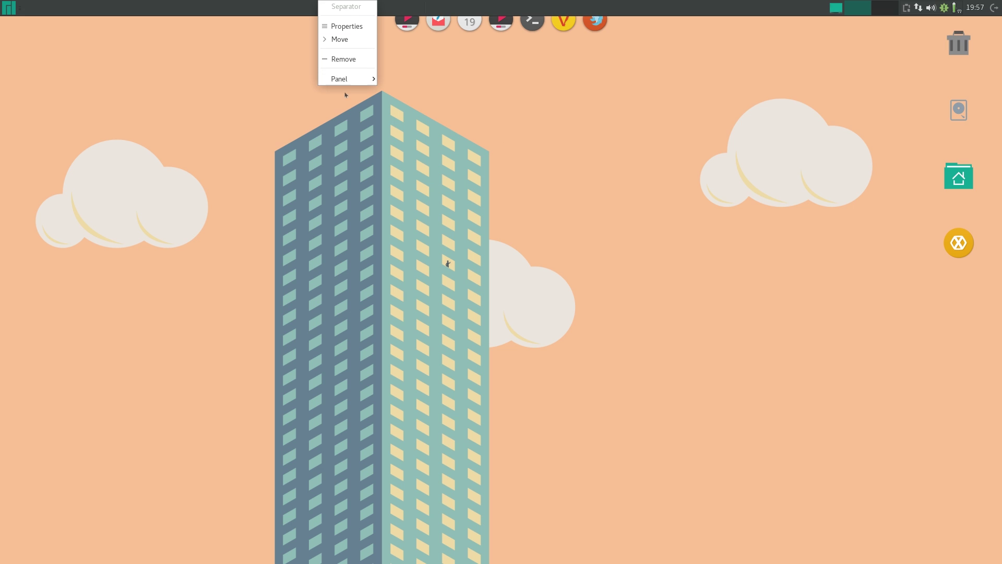
mouse_move(347, 79)
click(433, 94)
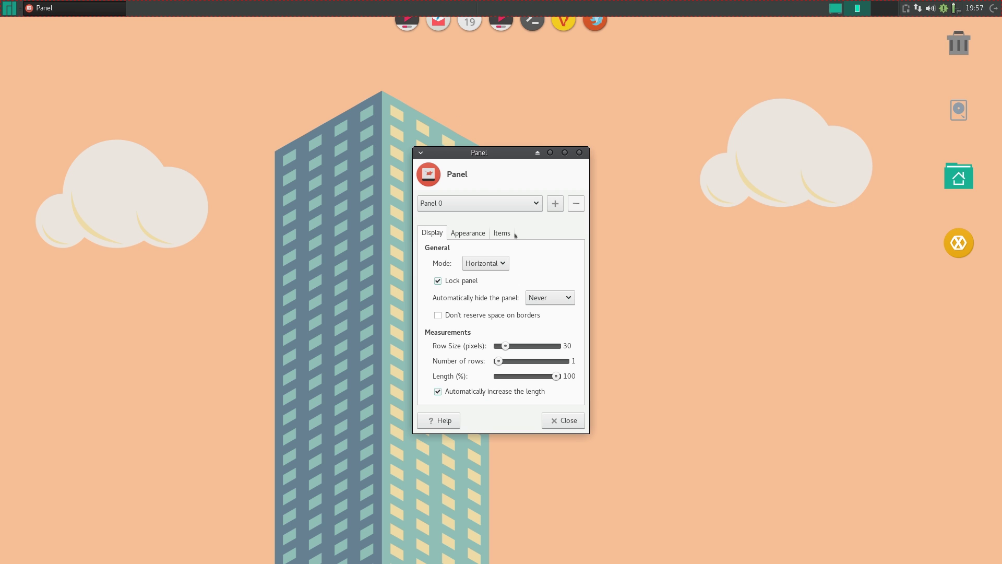
click(453, 285)
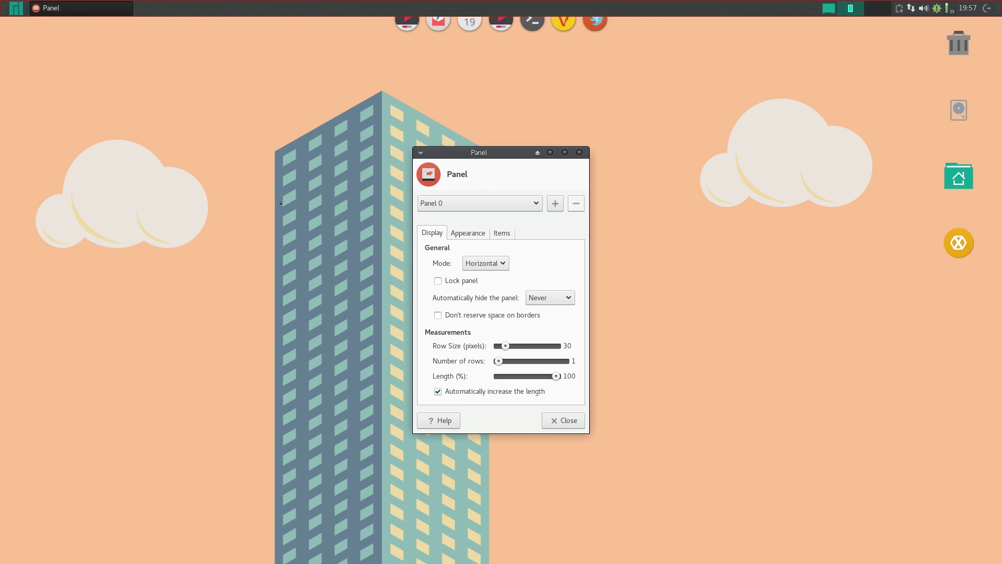
drag(3, 7, 3, 555)
click(449, 281)
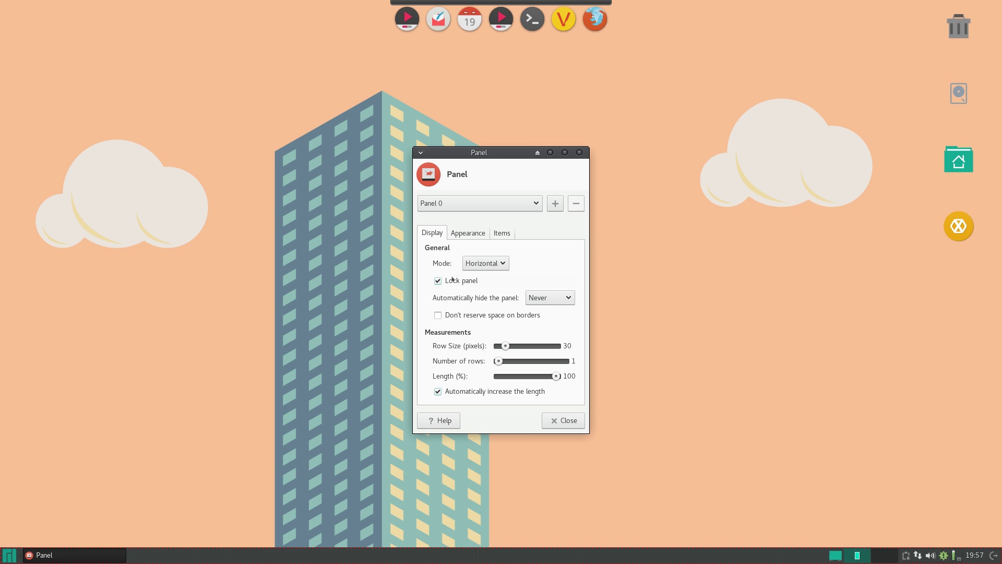
click(551, 420)
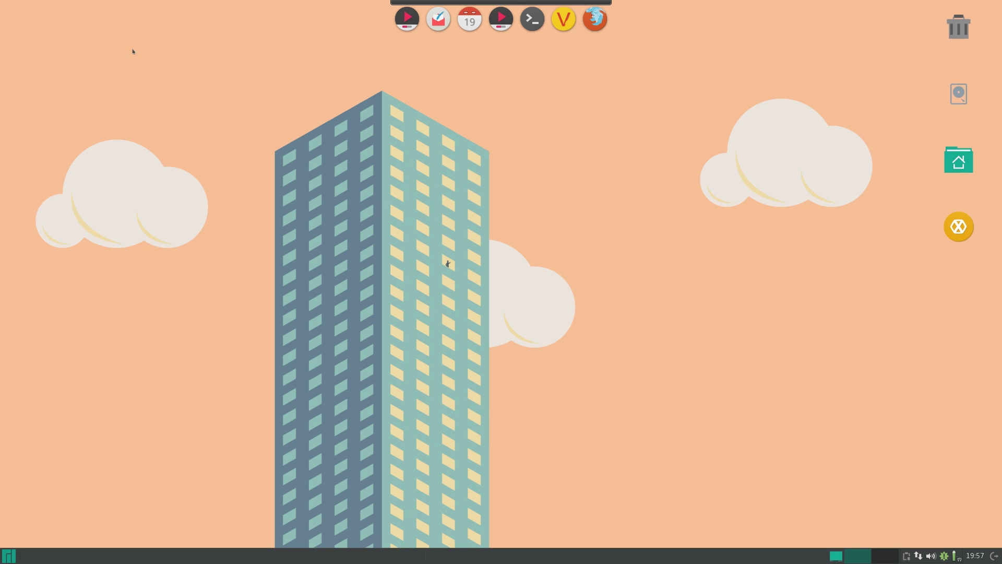
Check the calendar and terminal icons' dock options, then open Plank's Preferences from the dock menu.
right_click(473, 2)
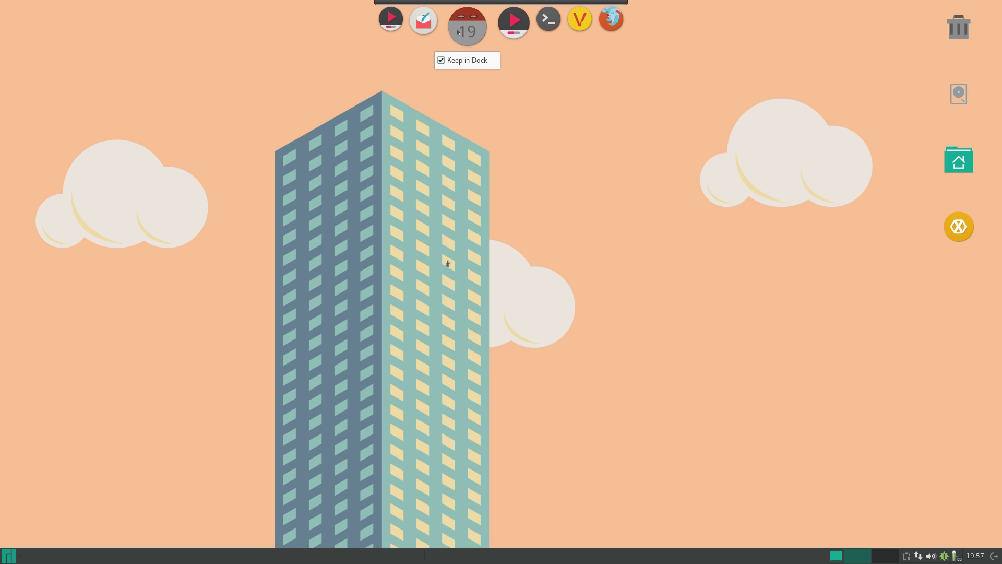
right_click(530, 29)
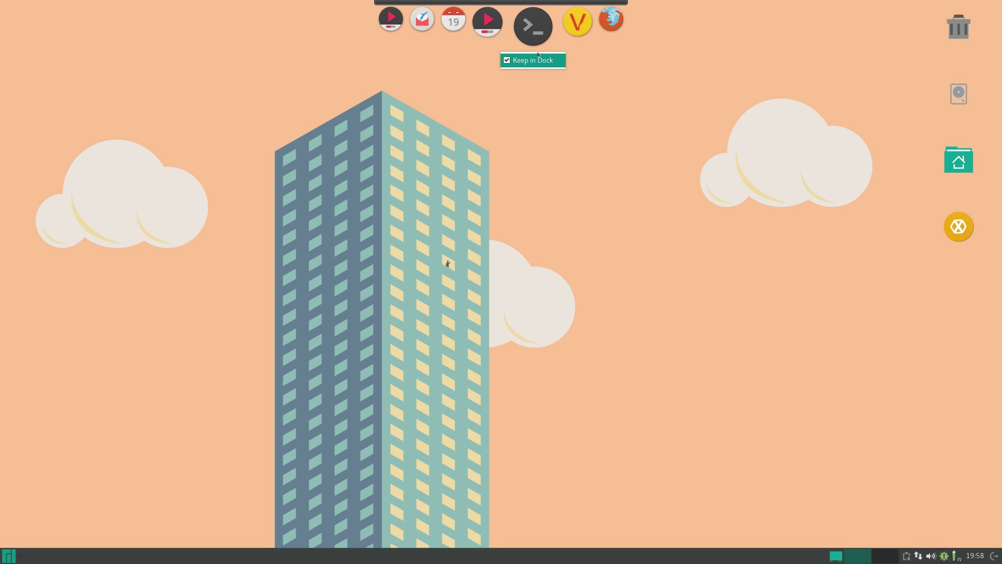
click(542, 48)
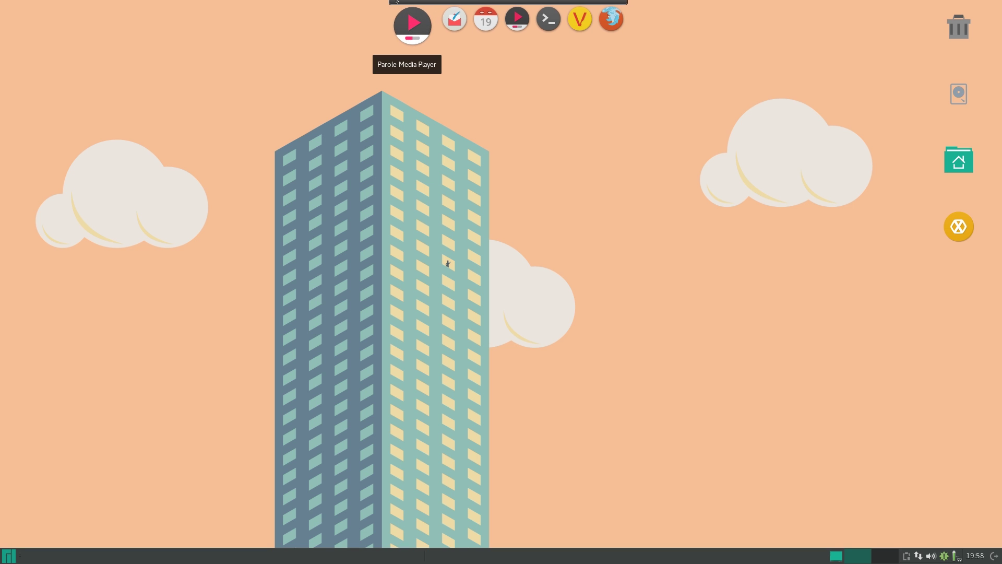
right_click(446, 4)
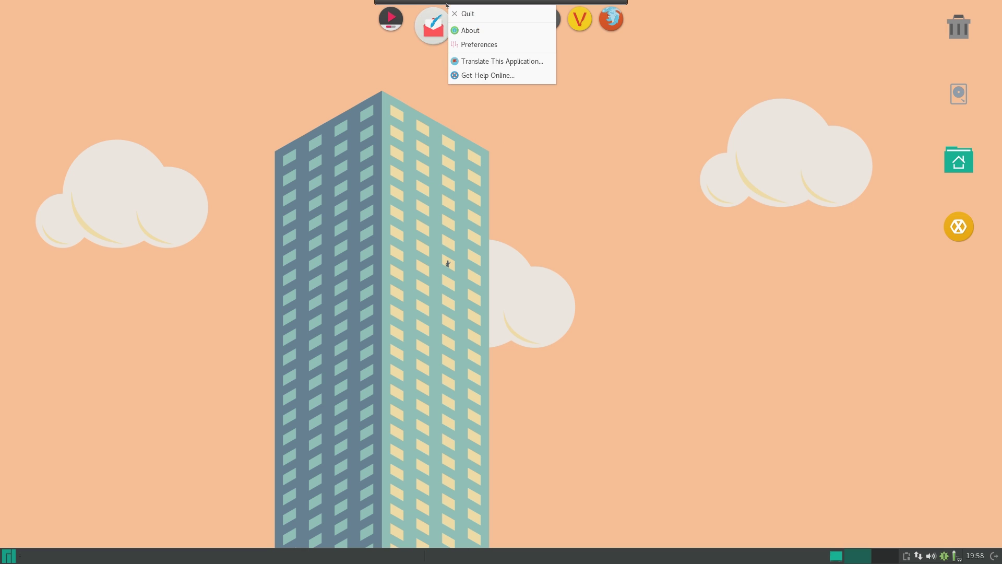
click(488, 45)
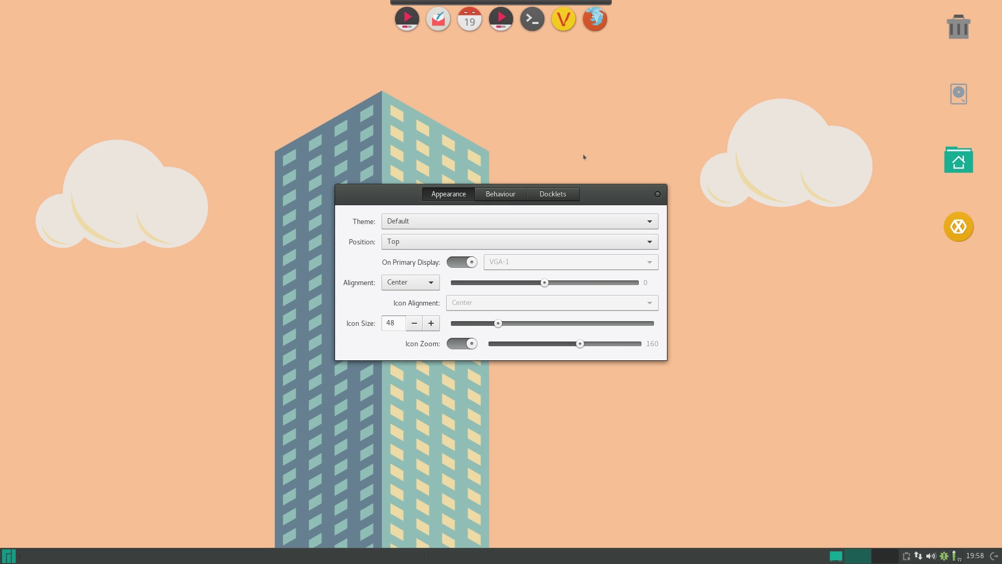
Try the Transparent, Gtk+ and Matte themes, settling on Transparent with the dock at Top.
click(501, 221)
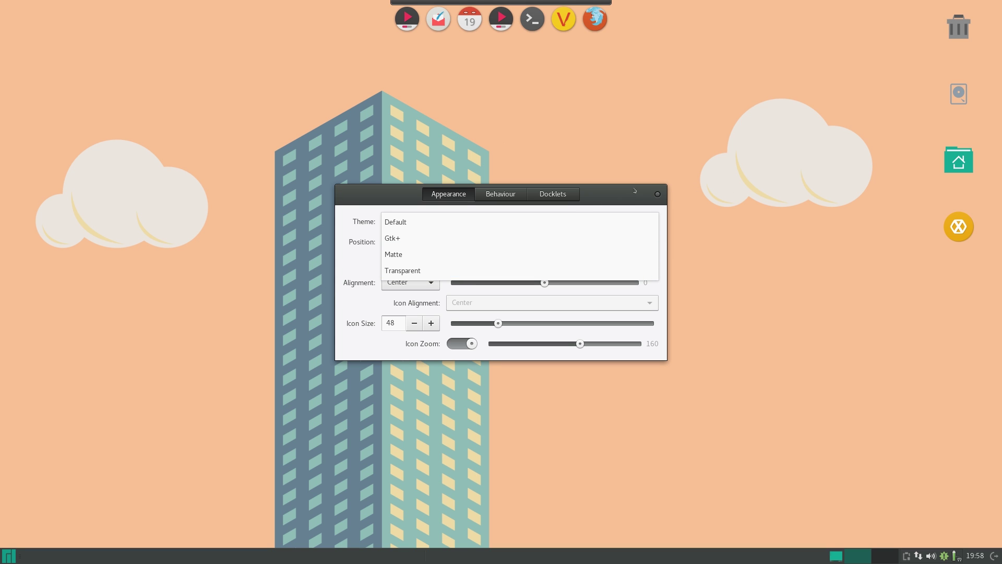
click(430, 268)
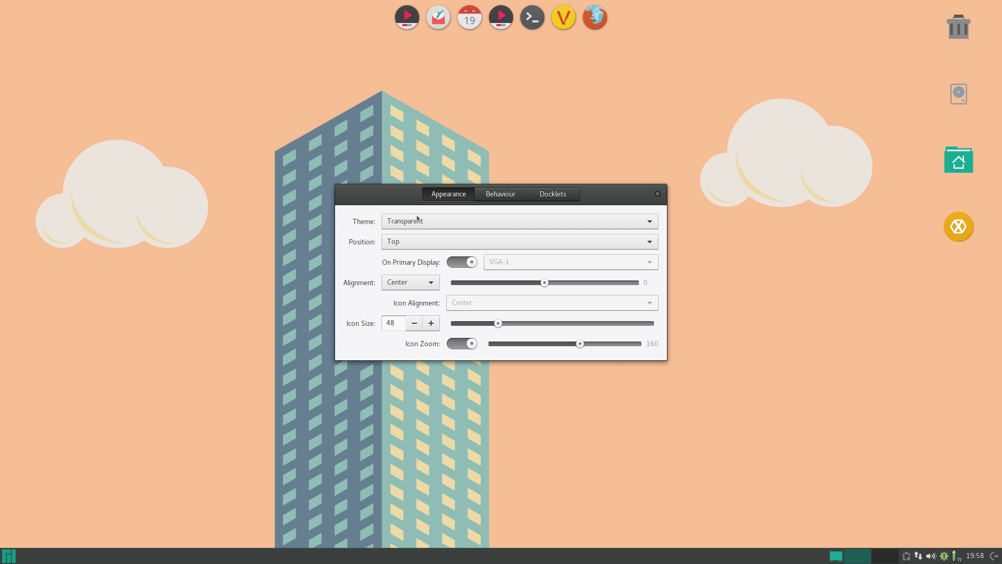
click(417, 241)
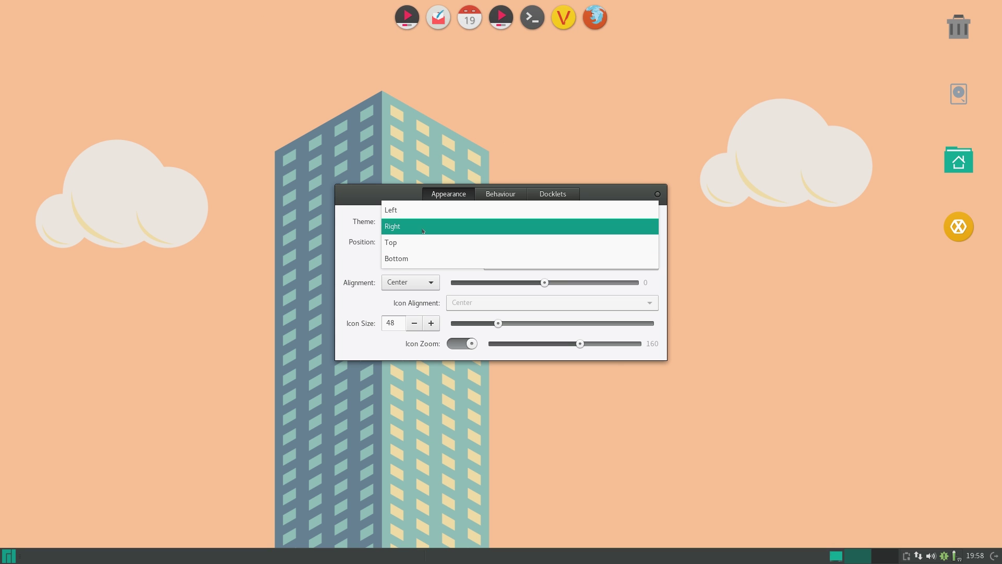
click(359, 231)
click(423, 228)
click(424, 197)
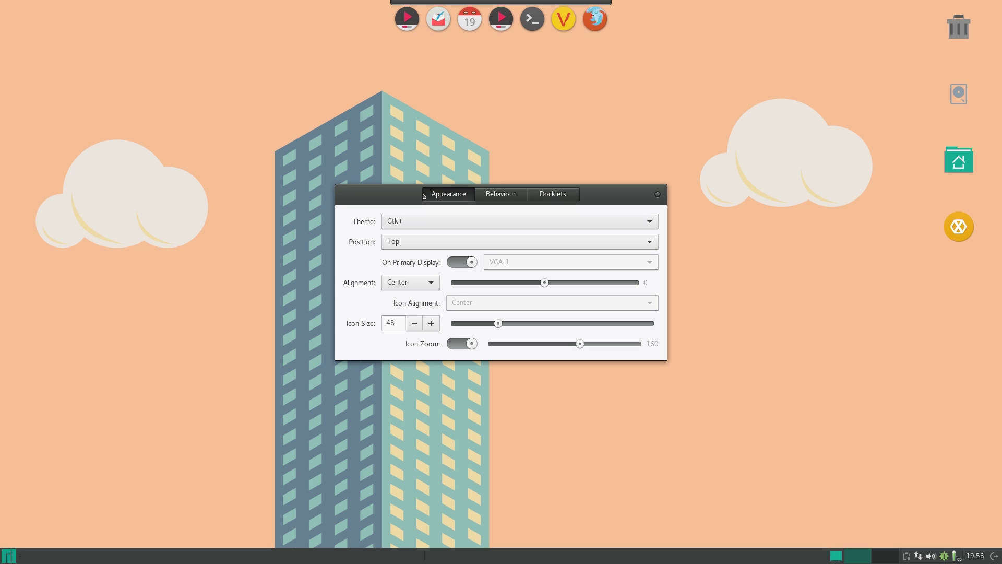
click(520, 225)
click(469, 238)
click(470, 241)
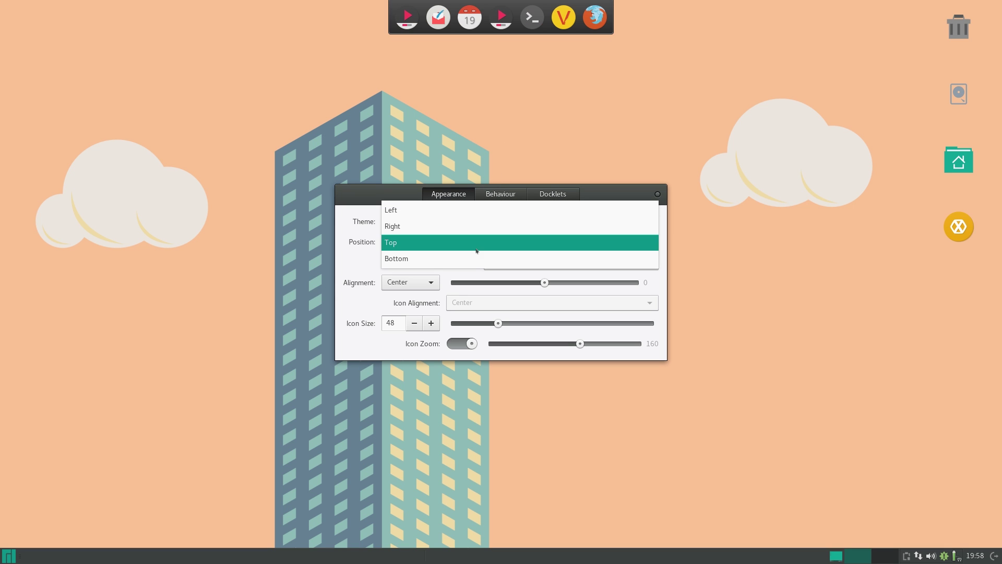
click(444, 240)
click(412, 225)
click(410, 239)
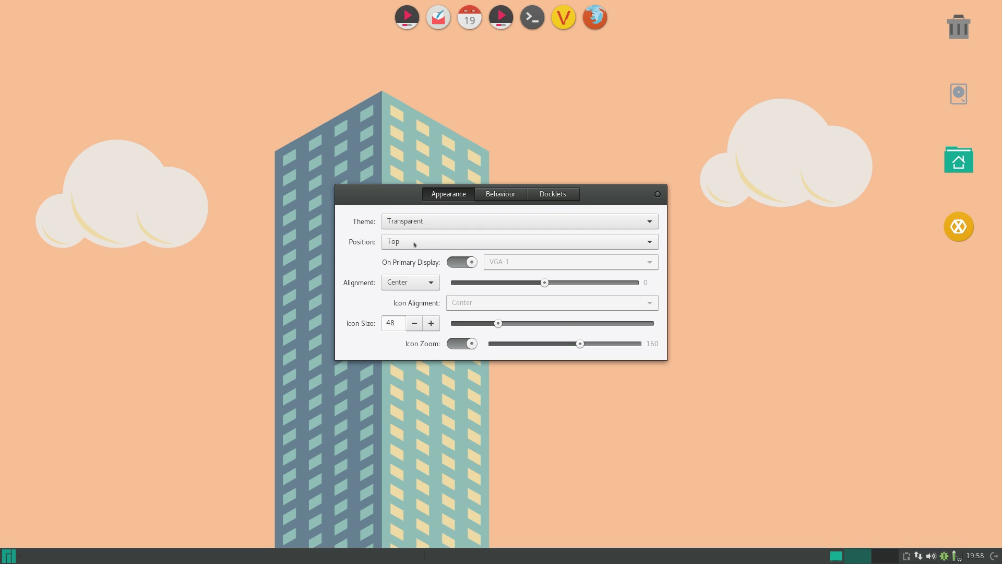
click(415, 242)
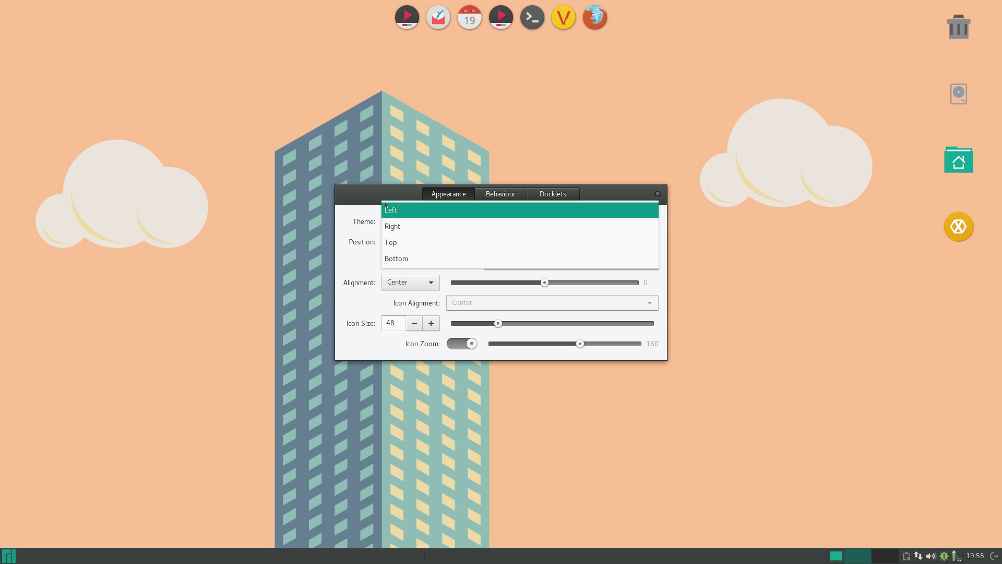
click(363, 255)
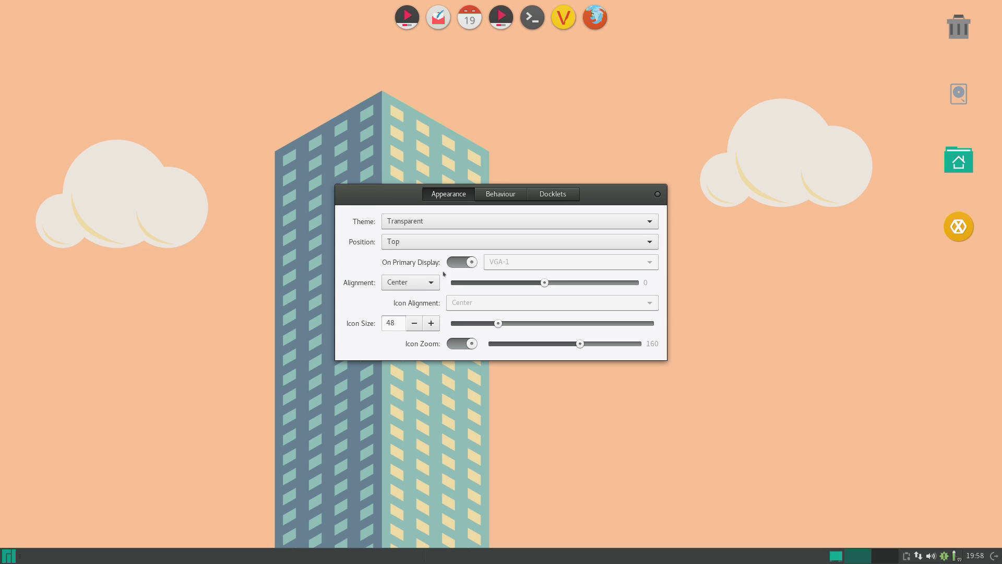
Test Fill, Start and End alignments, then centre the dock and reapply the Transparent theme.
click(465, 262)
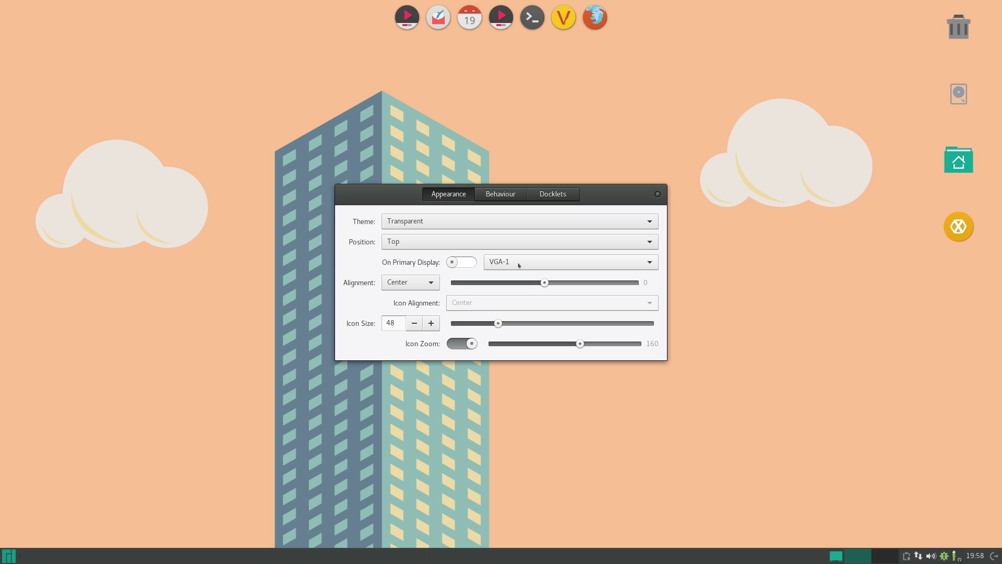
click(455, 264)
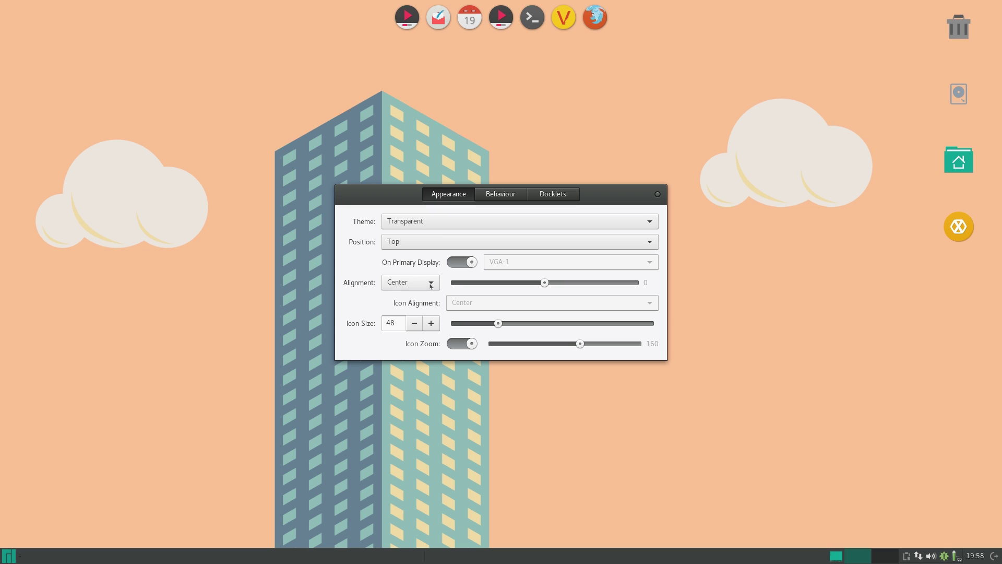
click(431, 285)
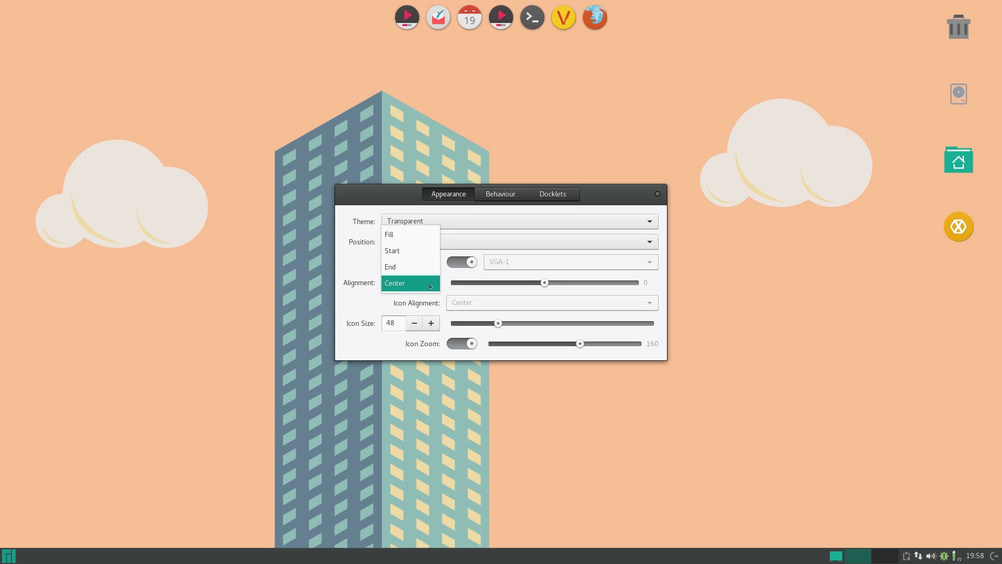
click(416, 238)
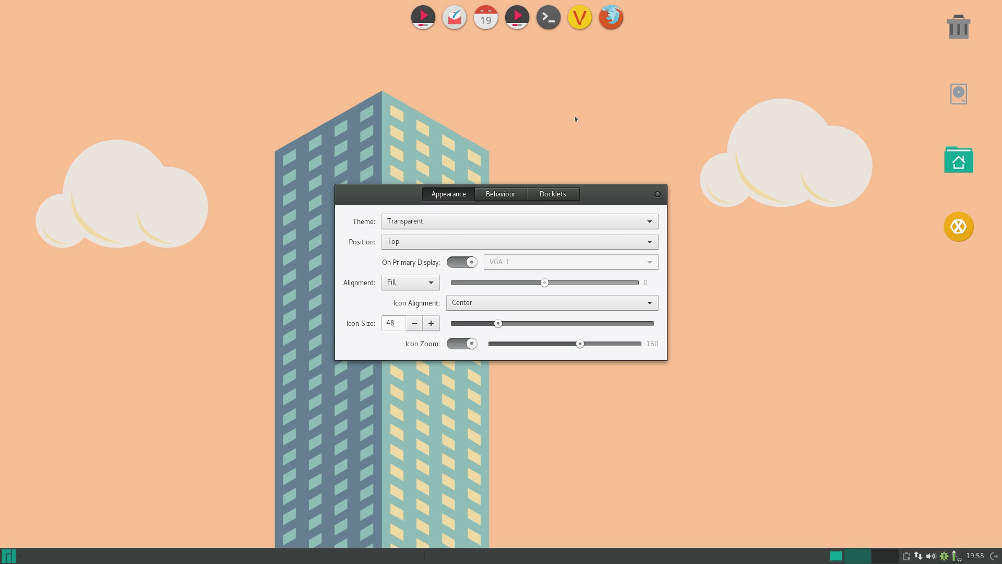
click(506, 222)
click(522, 172)
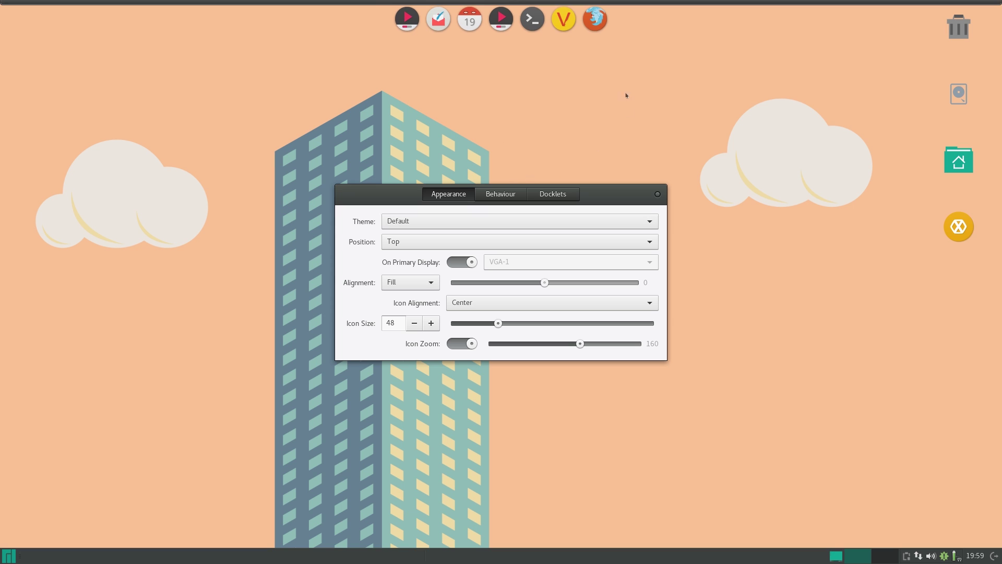
click(391, 281)
click(400, 299)
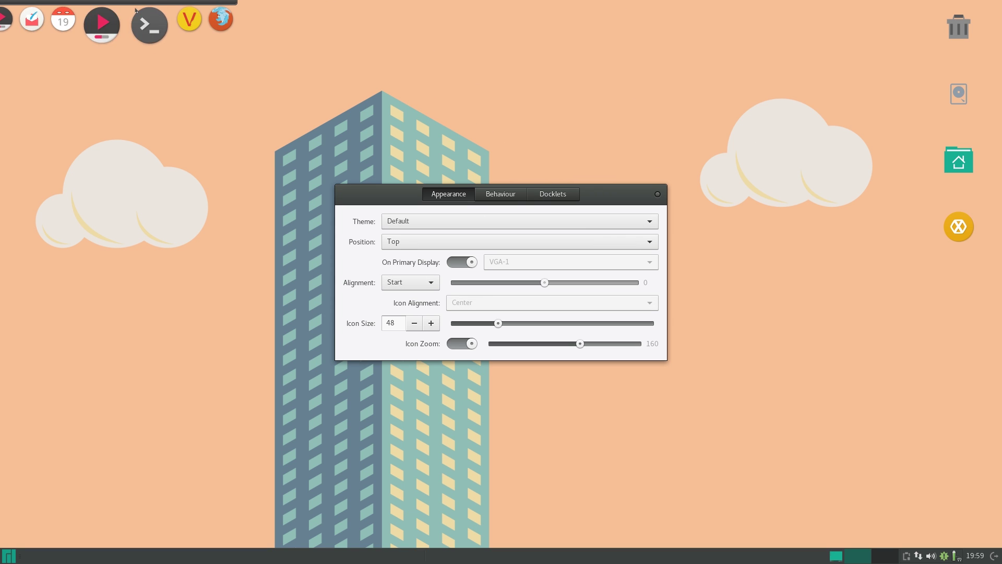
click(397, 282)
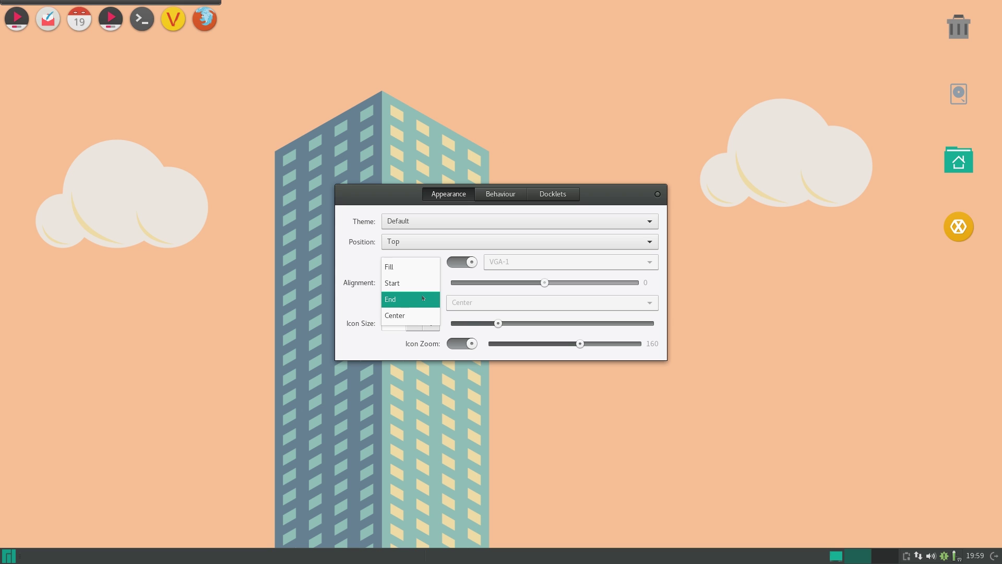
click(397, 298)
click(415, 282)
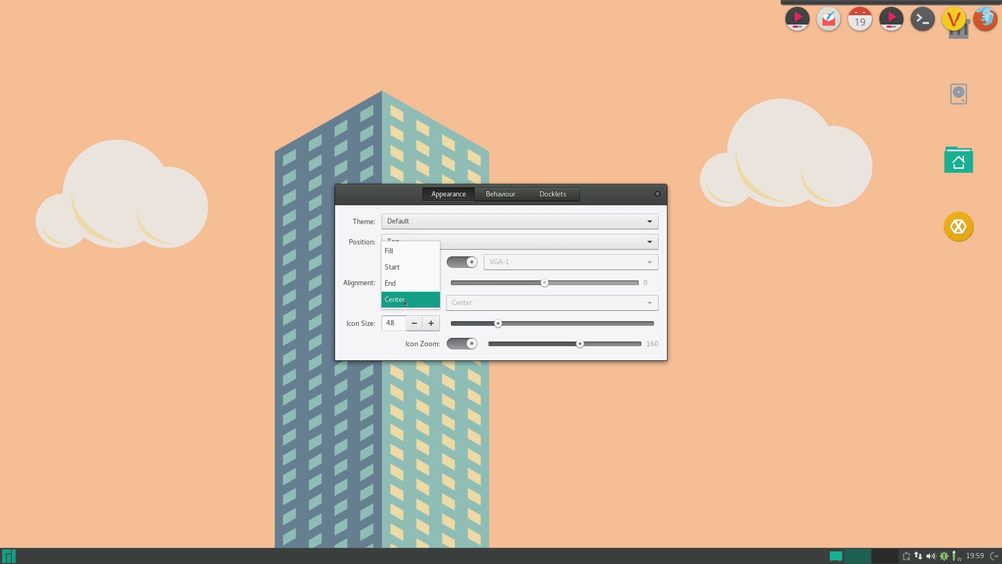
click(405, 299)
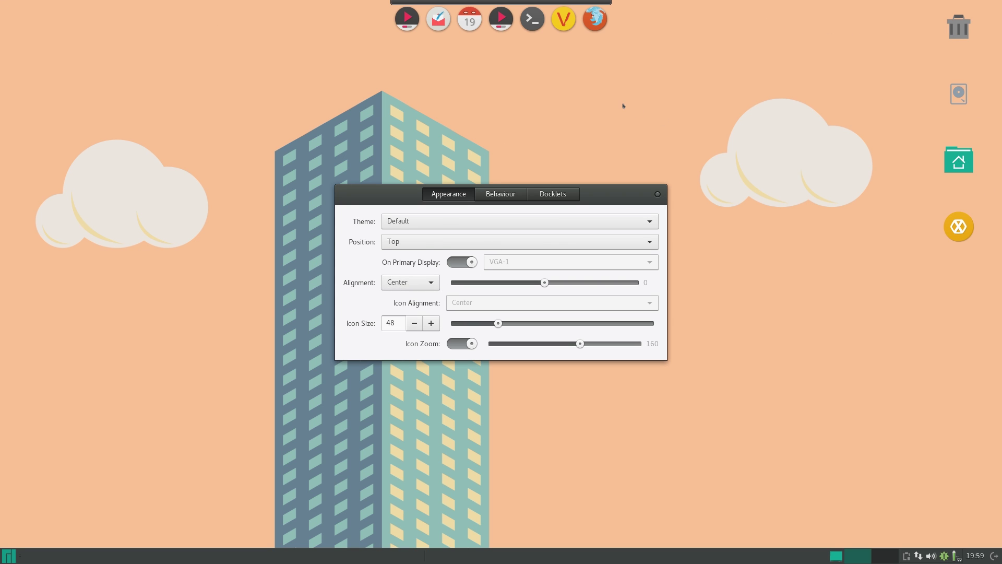
click(415, 287)
click(469, 221)
click(418, 268)
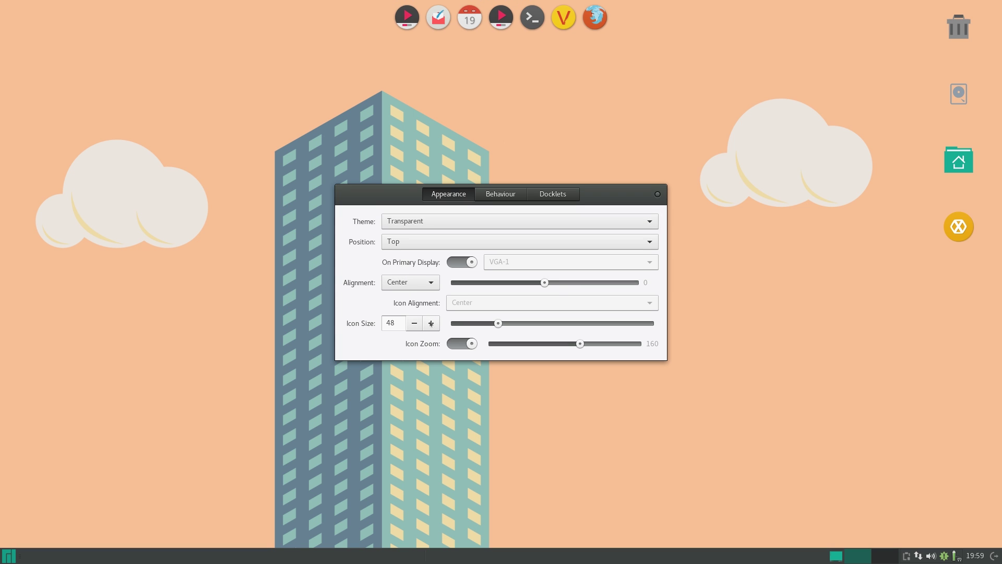
Enlarge the icons to about 70 and keep Icon Zoom on with raised magnification.
drag(497, 323, 541, 322)
click(468, 344)
click(468, 344)
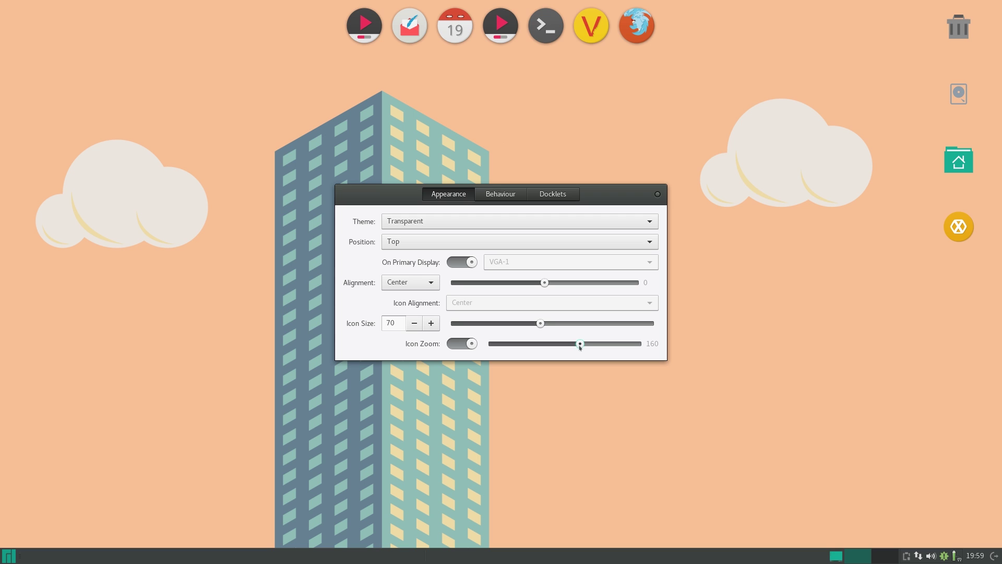
drag(580, 344, 458, 351)
drag(495, 345, 580, 344)
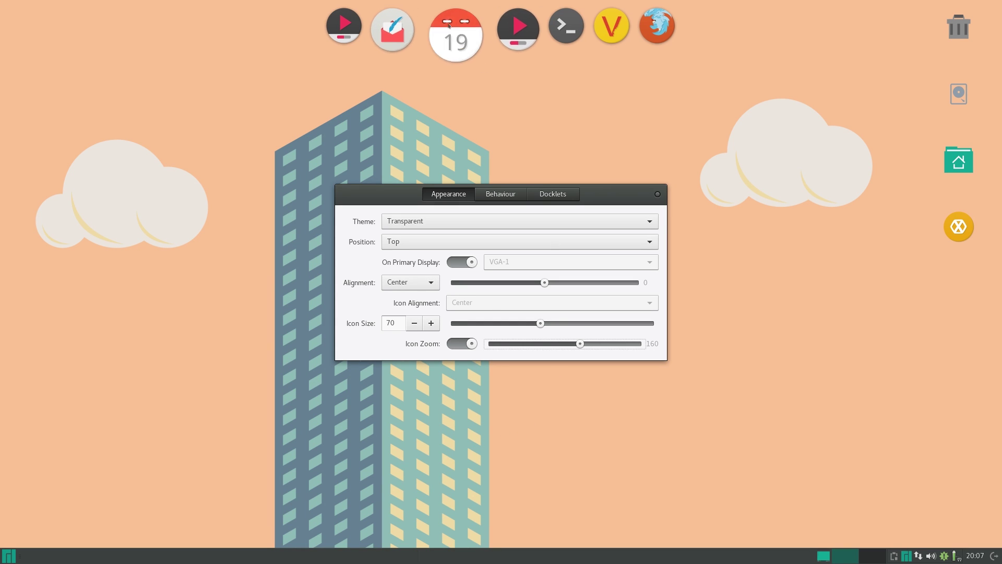
key(super)
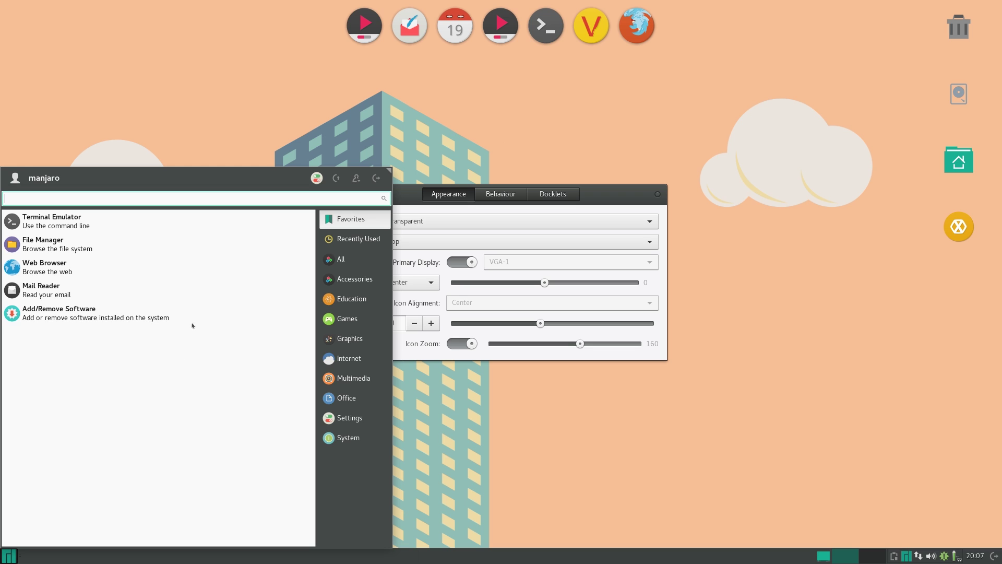
text(asd)
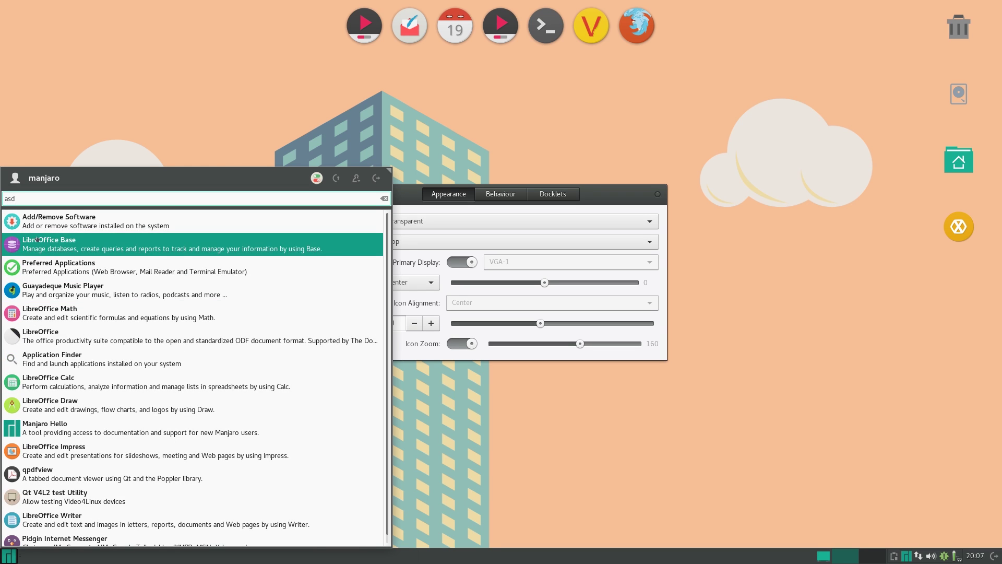
drag(62, 257, 754, 259)
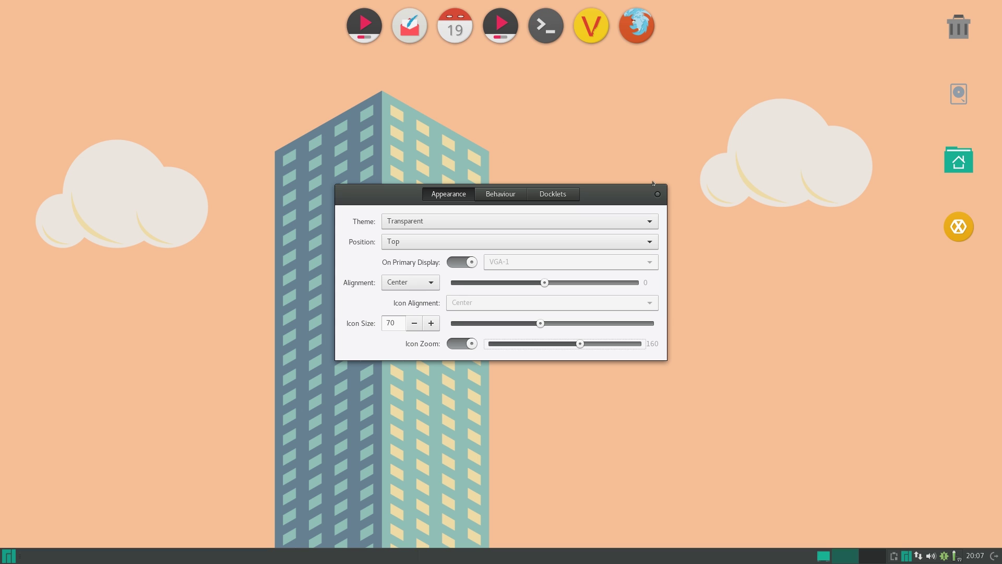
Show the Behaviour settings, launch a maximised Terminal, and switch on Pressure Reveal.
click(499, 198)
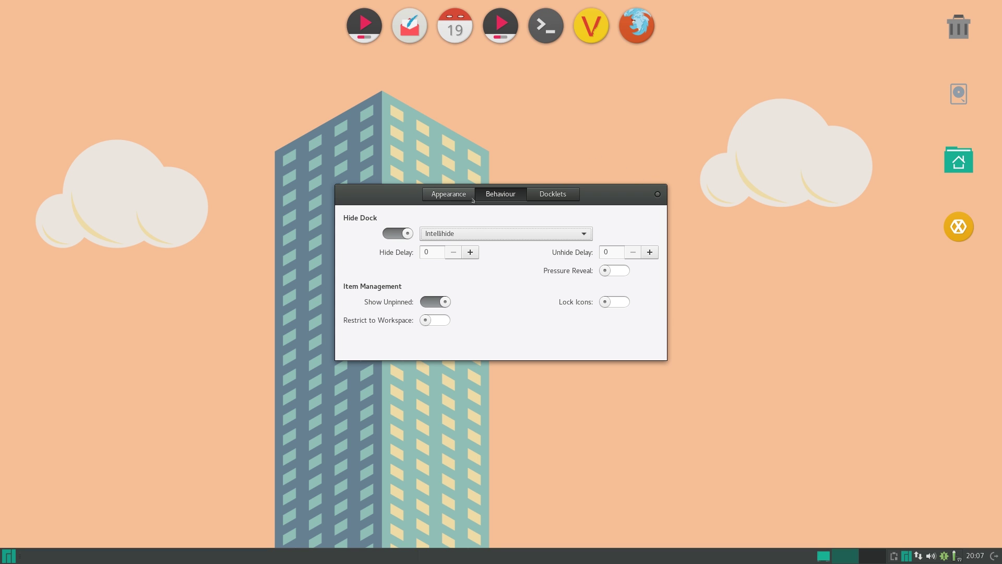
key(super)
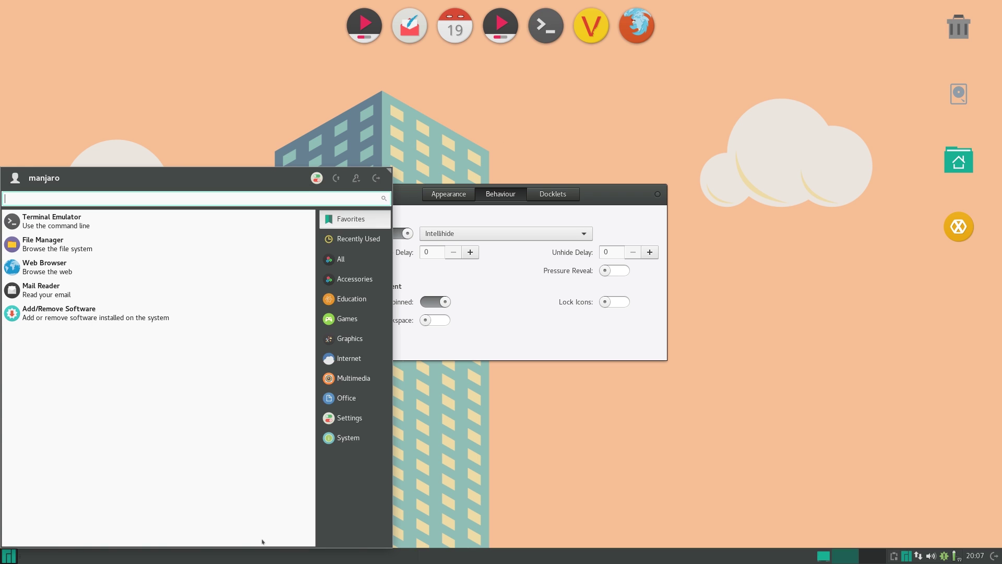
text(ter)
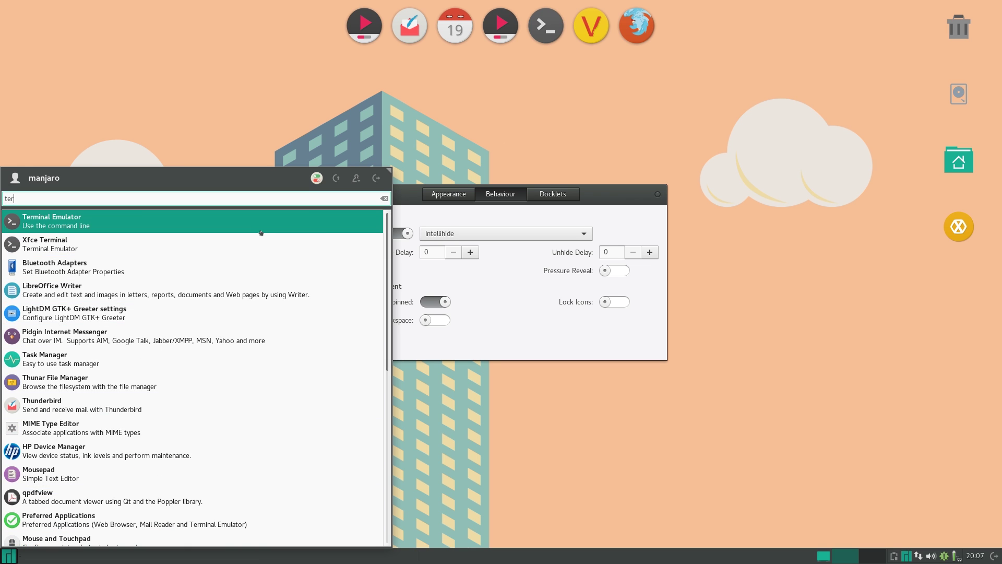
key(Return)
click(690, 147)
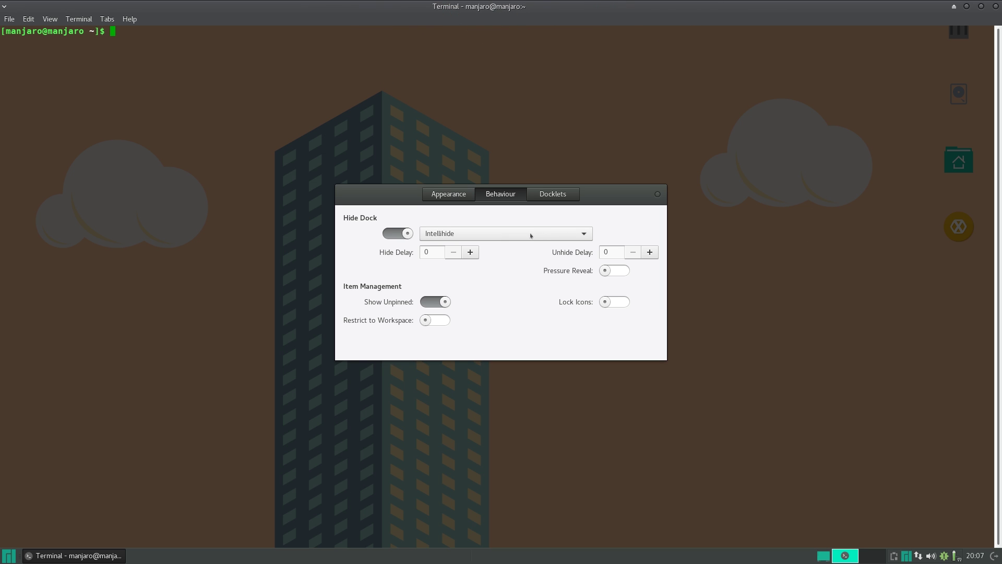
click(605, 270)
mouse_move(504, 1)
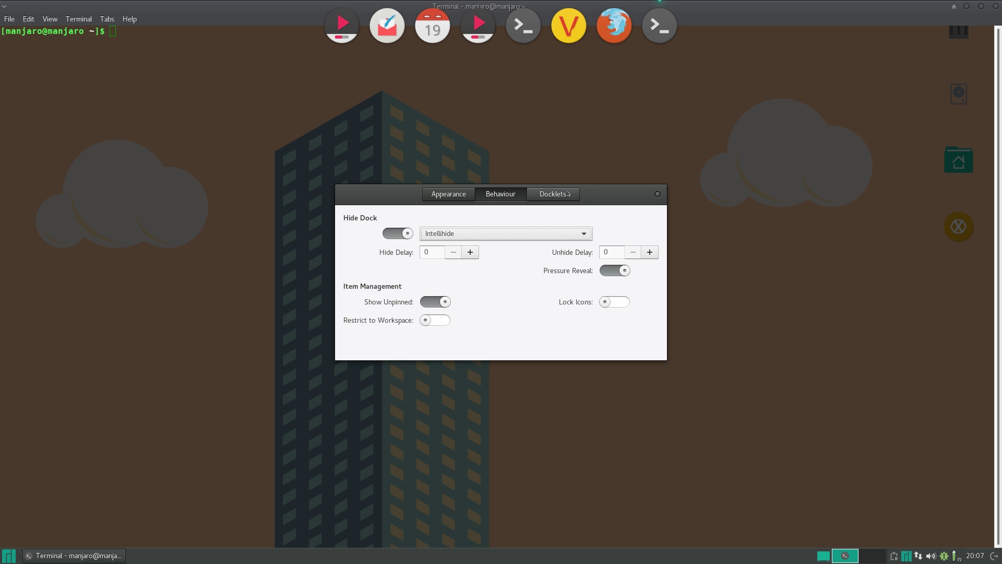
Add the Clock and CPU Monitor docklets to the dock, then close the docklets settings.
click(557, 192)
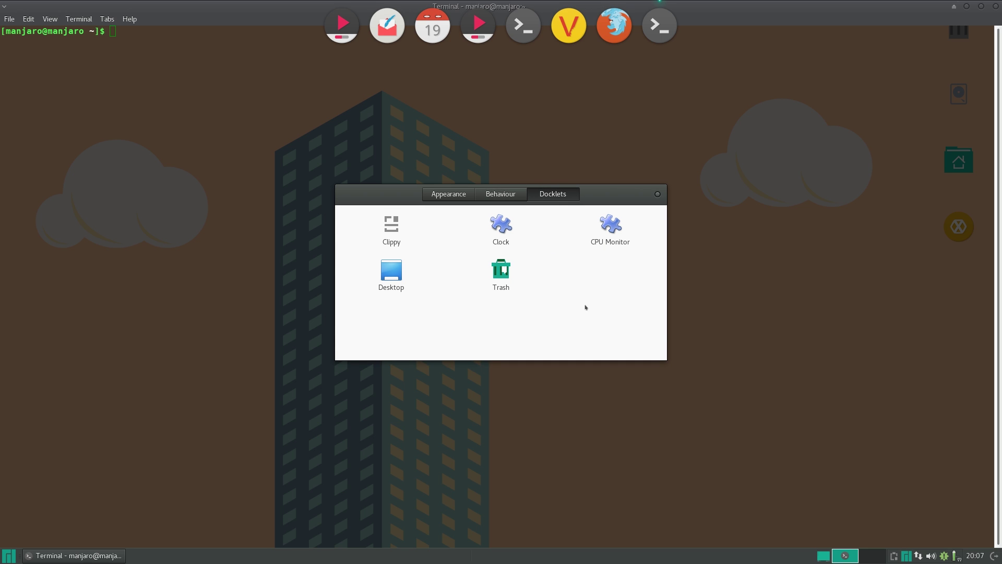
drag(492, 233, 588, 26)
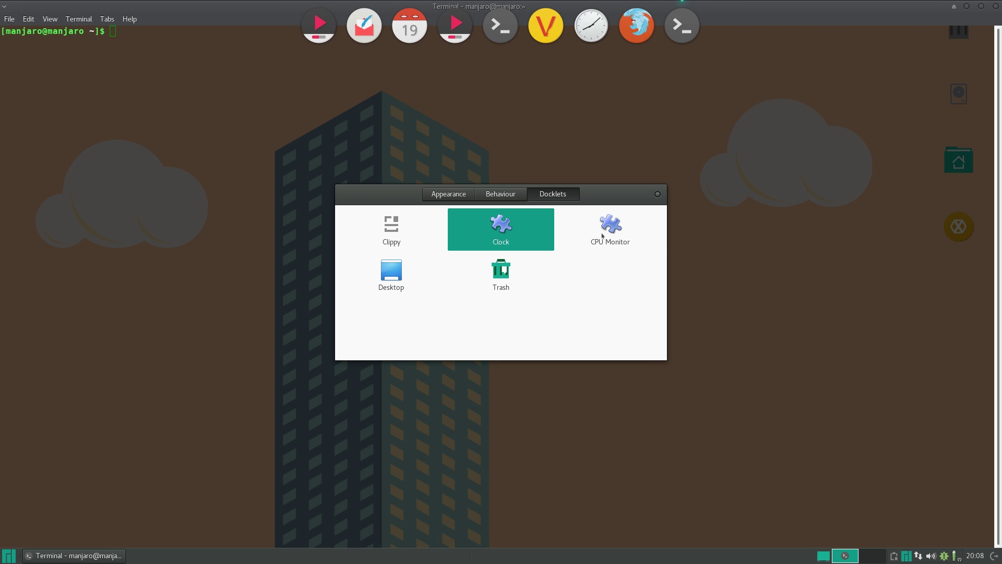
drag(602, 236, 656, 29)
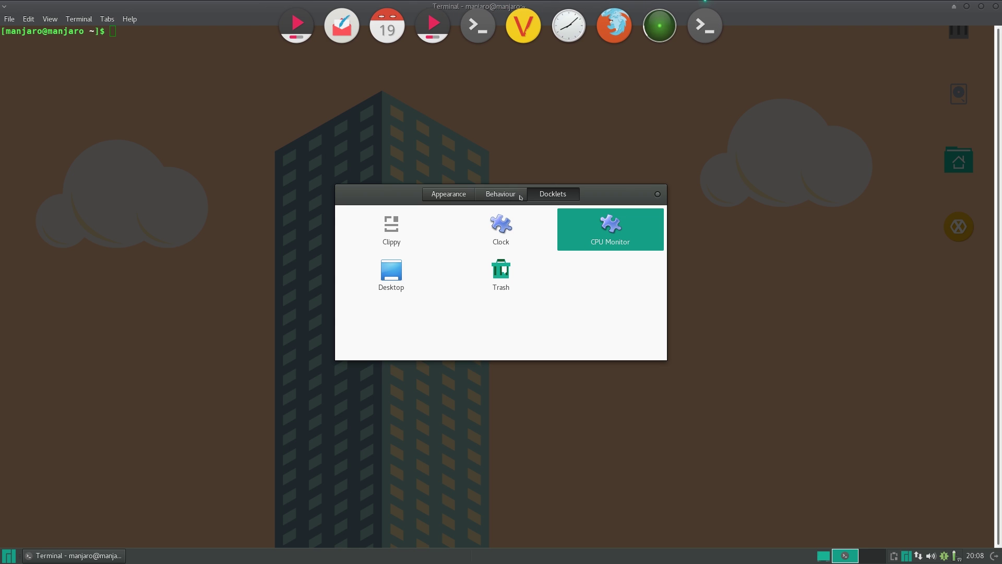
drag(521, 197, 532, 214)
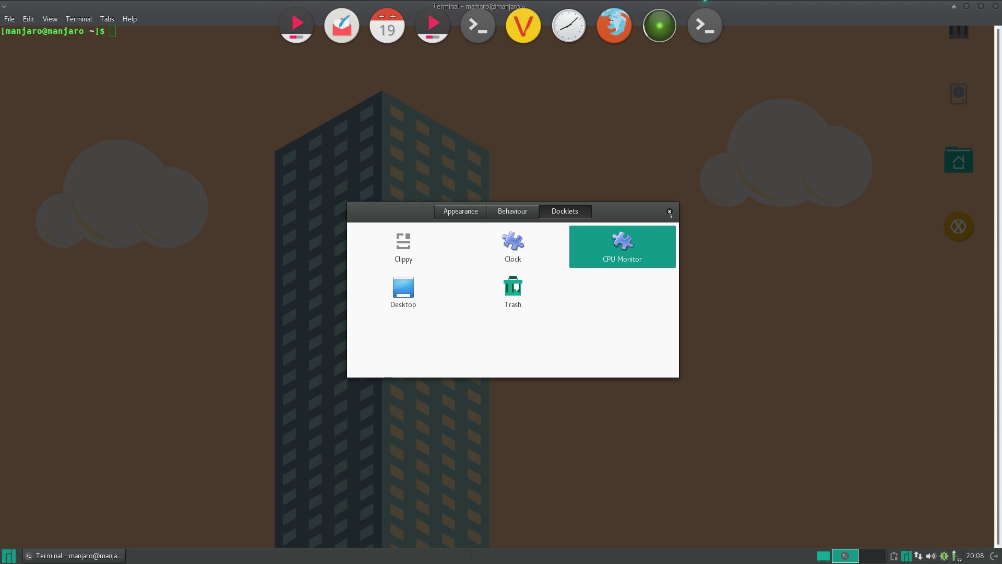
click(670, 213)
Close the terminal, launch Add/Remove Software, search 'docky' and open its package details.
click(995, 7)
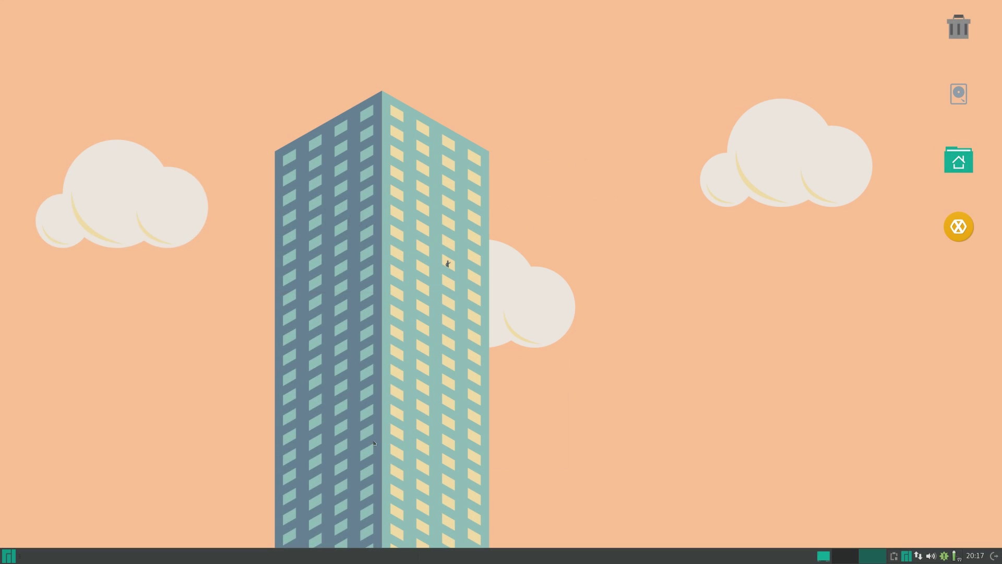
key(super)
text(add)
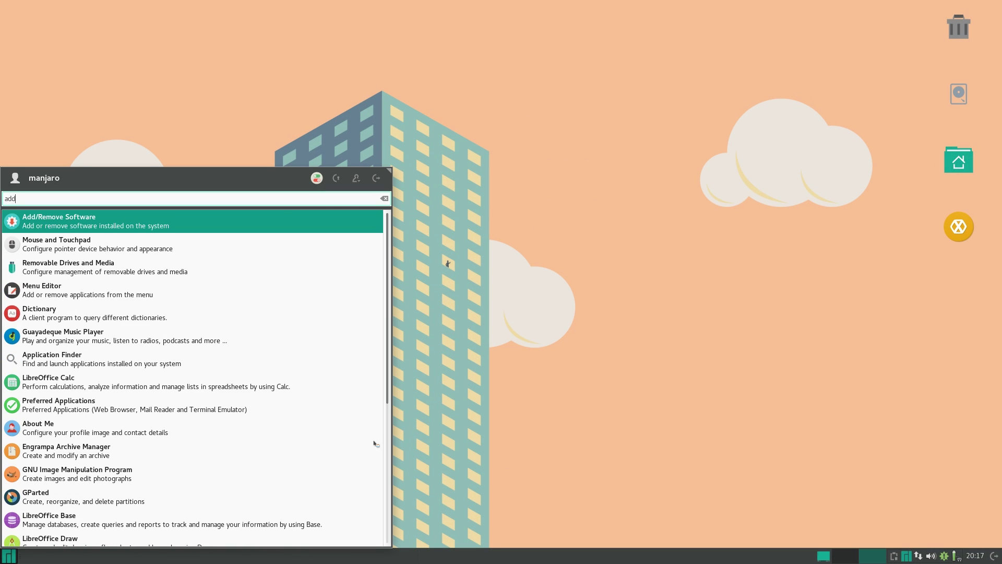
key(Return)
text(docky)
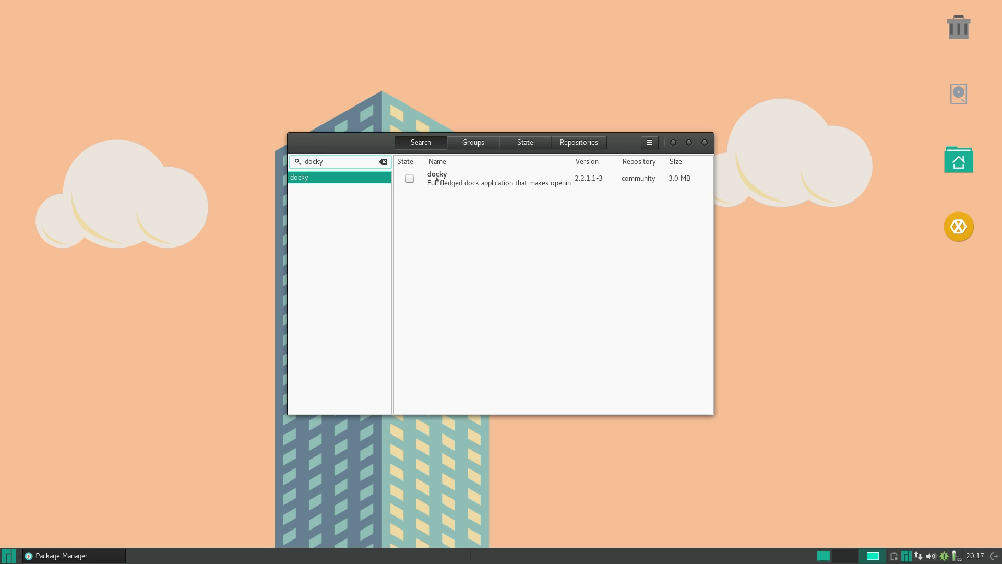
double_click(437, 183)
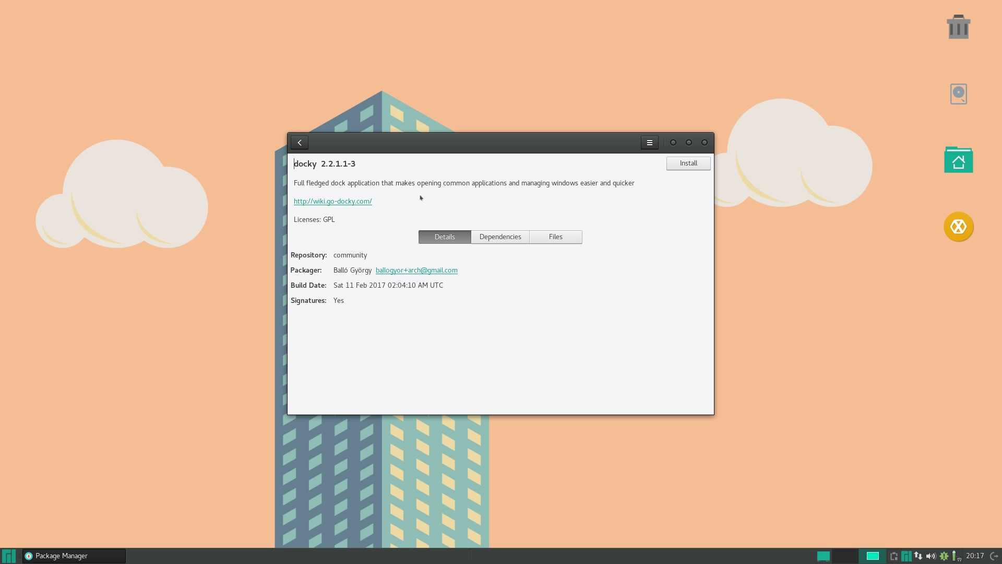
Open docky's wiki, browse its Themes page, return to the welcome page, and refocus Pamac.
click(357, 201)
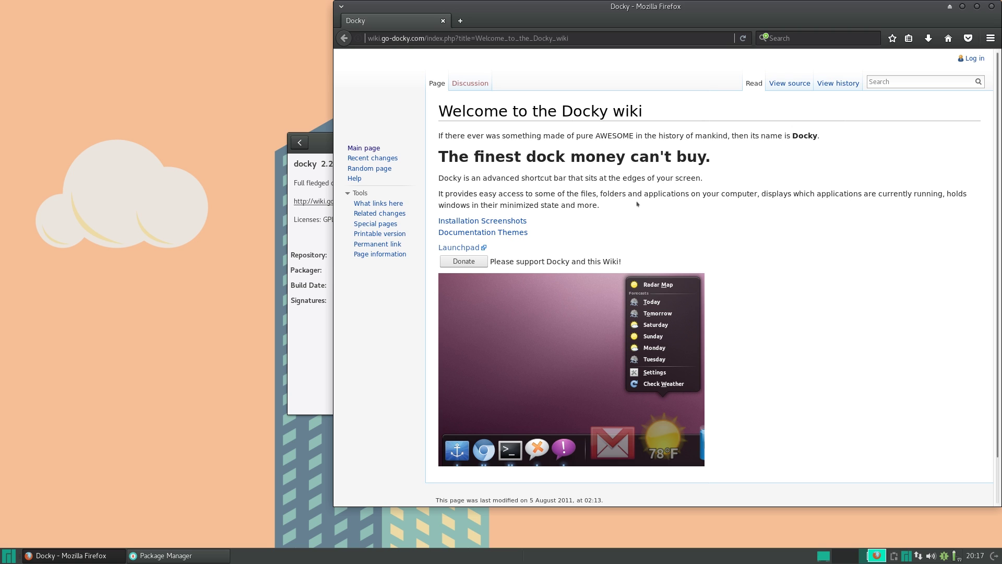
click(513, 232)
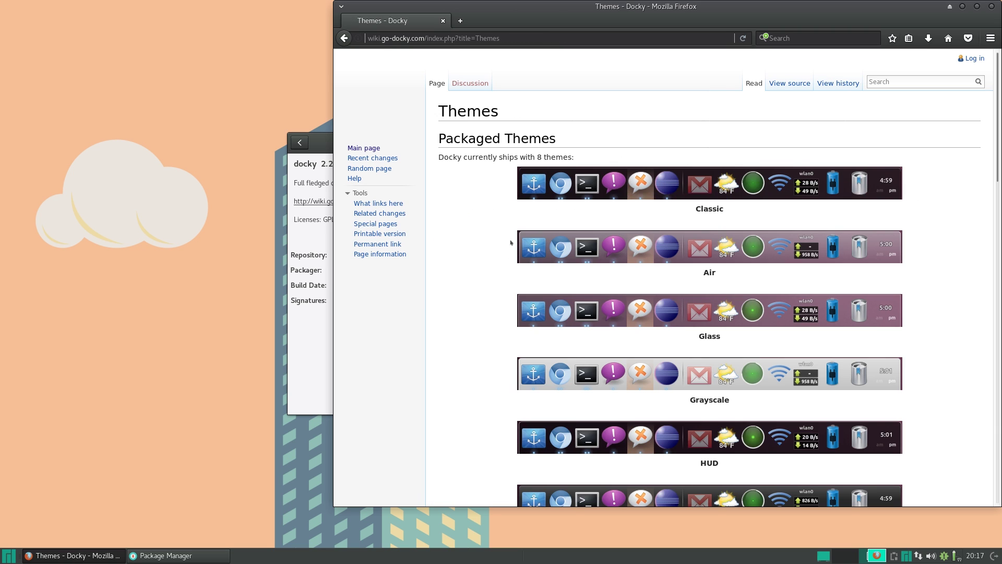
scroll(611, 229, down, 8)
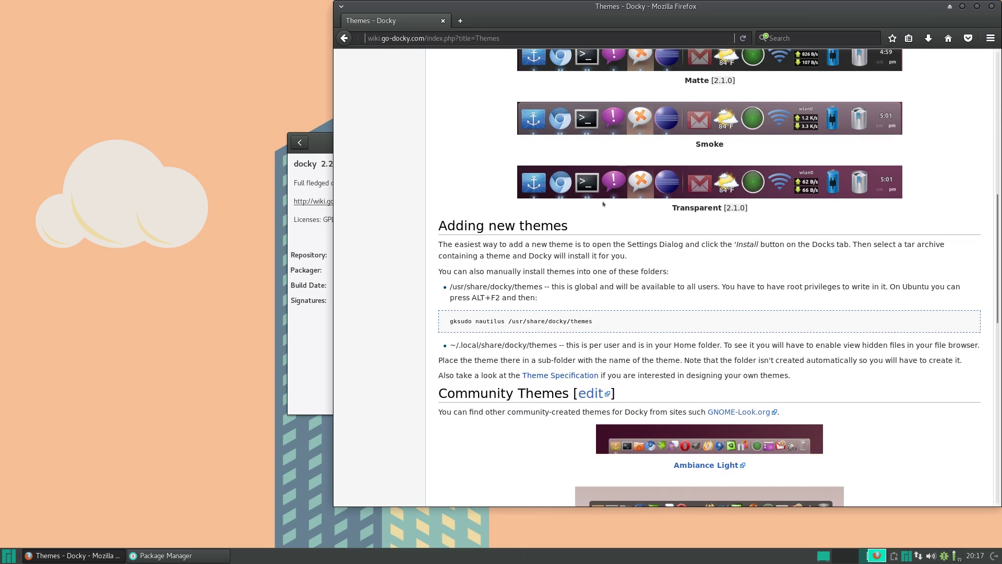
scroll(588, 213, up, 4)
scroll(468, 277, down, 5)
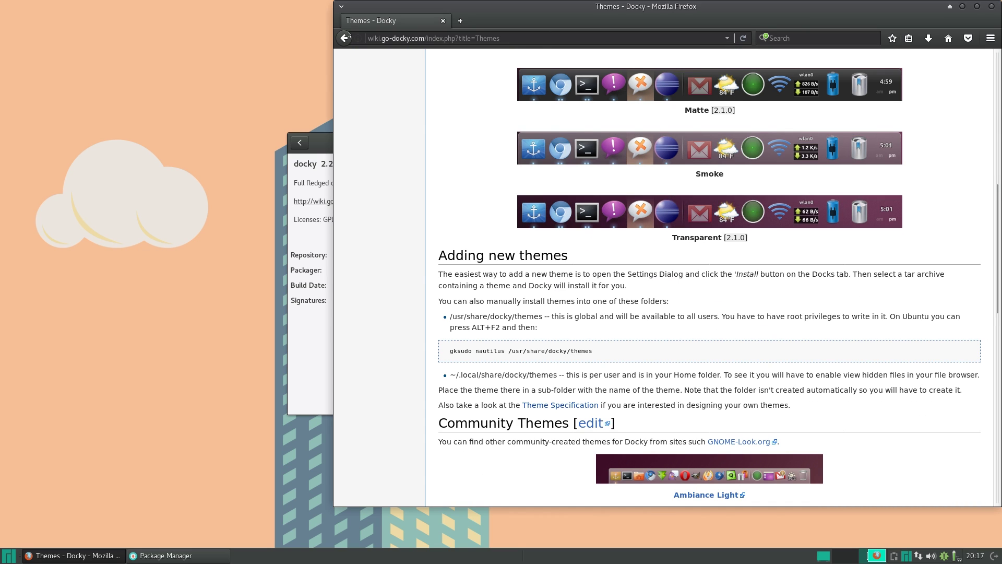
click(344, 38)
click(327, 203)
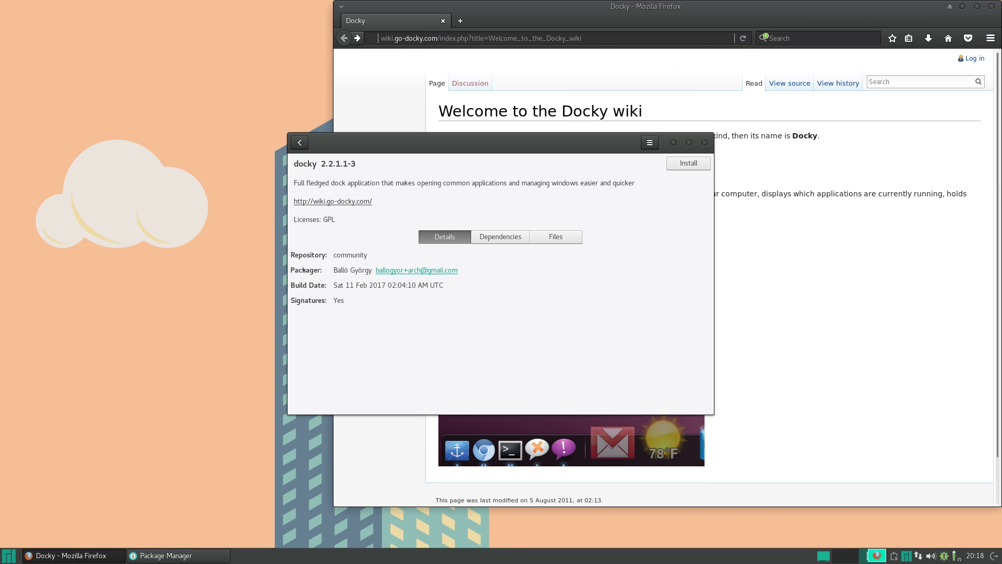
Install docky 2.2.1.1-3, authorise with the password, and shift the Pamac window left.
click(685, 164)
click(628, 204)
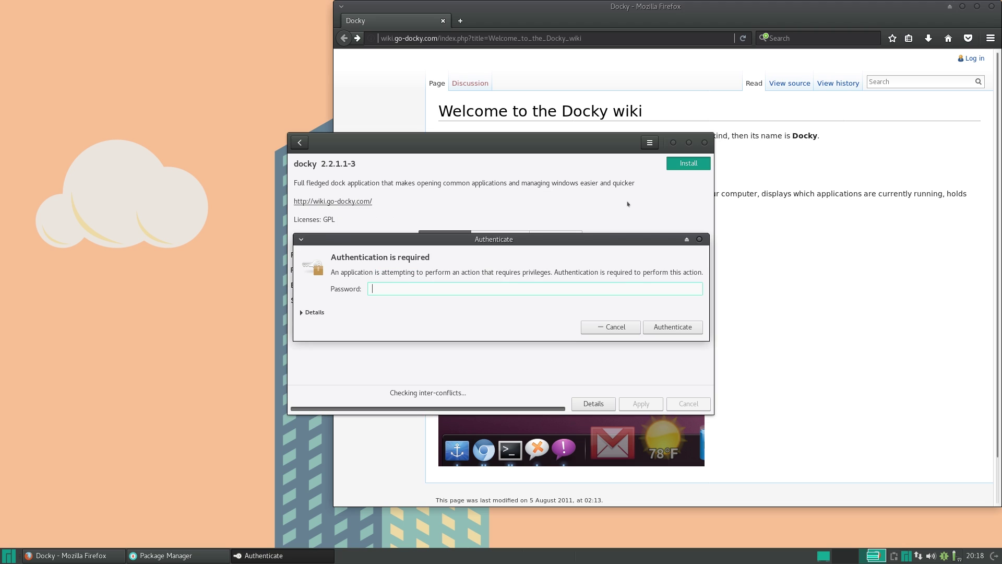
text(••••••••)
key(Return)
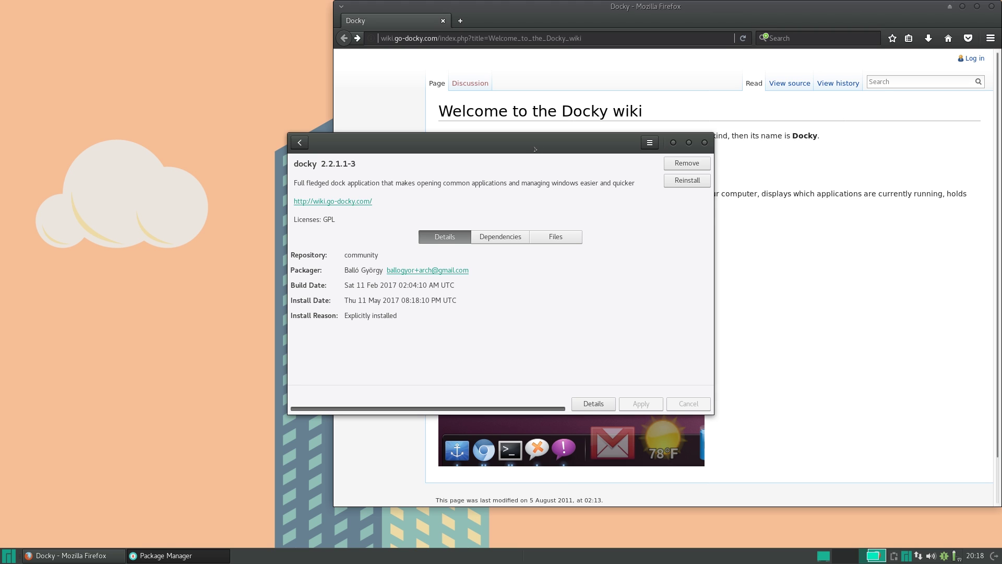
drag(543, 144, 516, 146)
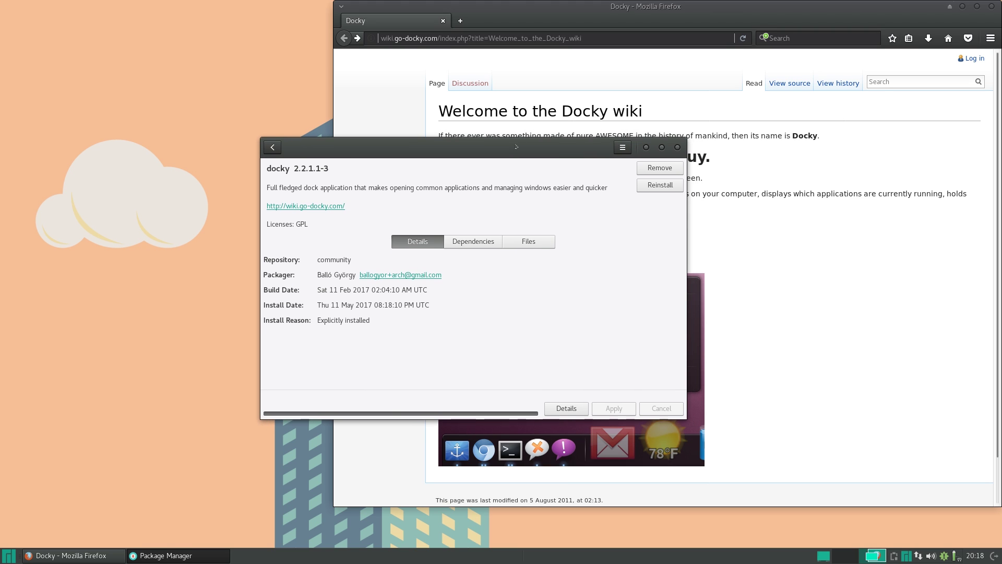
Close the package manager and start Mousepad from the application menu.
click(678, 146)
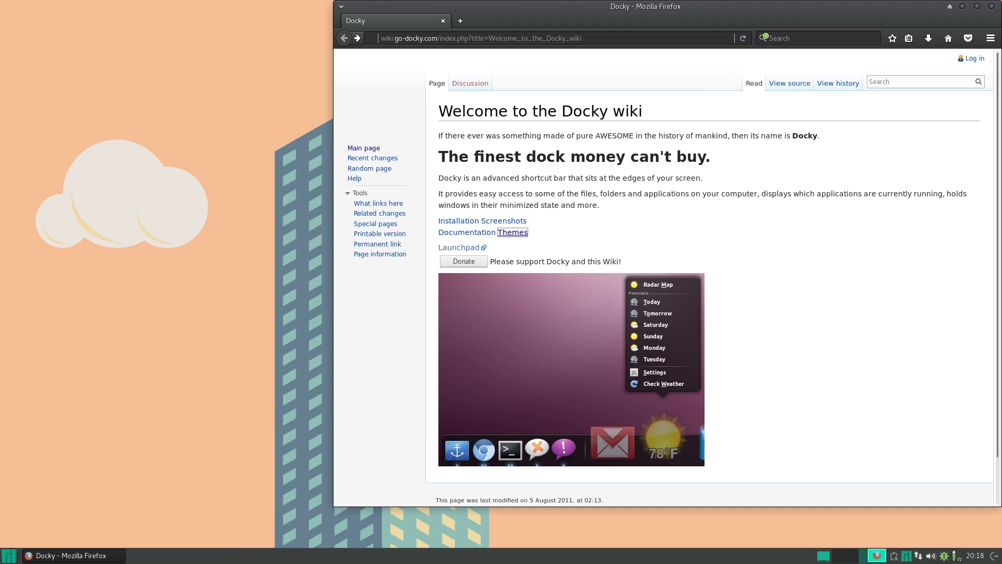
click(9, 555)
text(m)
key(Return)
Write 'sudo apt-get update' and 'sudo apt-get install docky' on two lines.
text(sudo apt-get update)
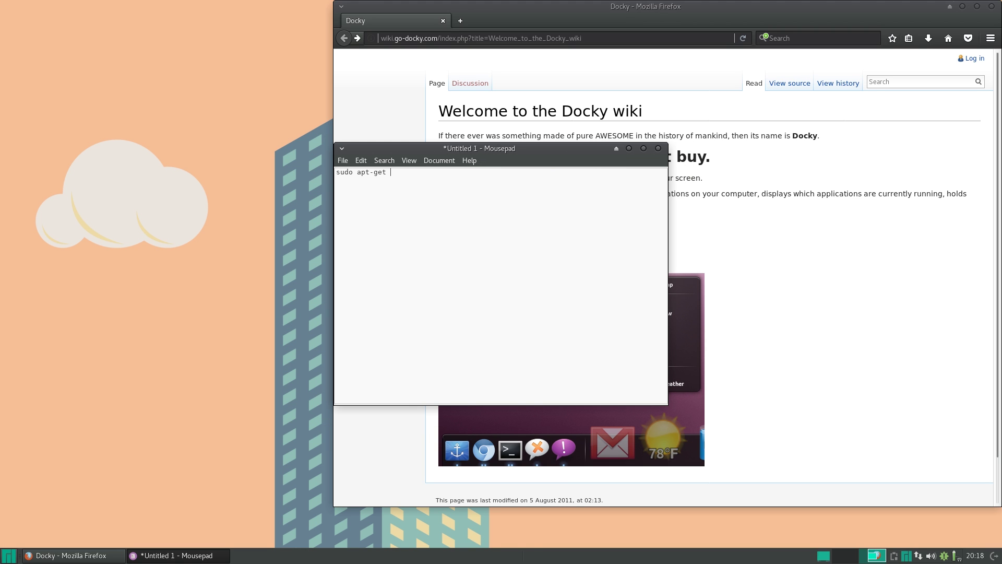
key(Return)
text(sudo apt-get install docky)
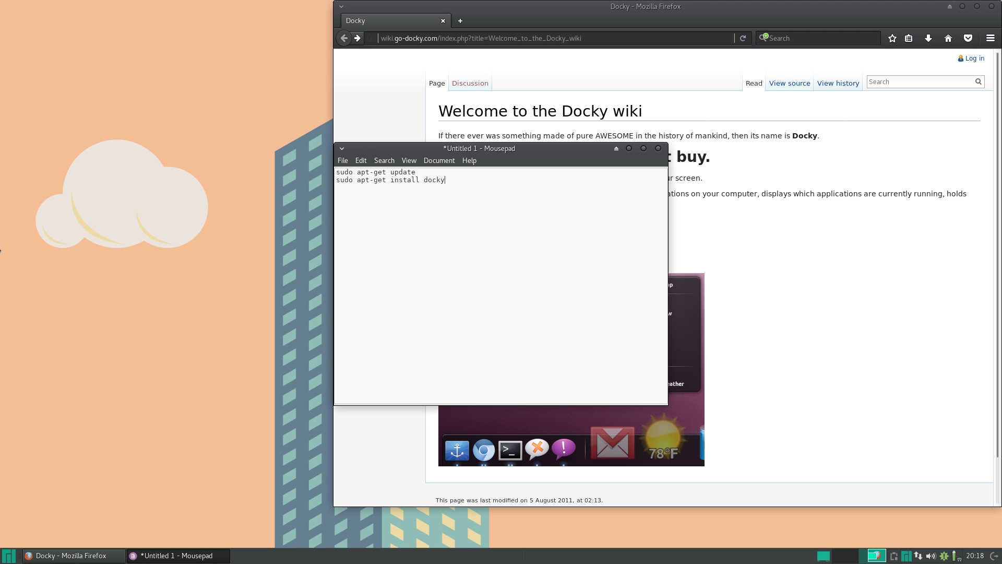
Minimise Mousepad and Firefox, start Docky, drag the mail docklet off, and open Docky settings.
click(629, 148)
click(962, 6)
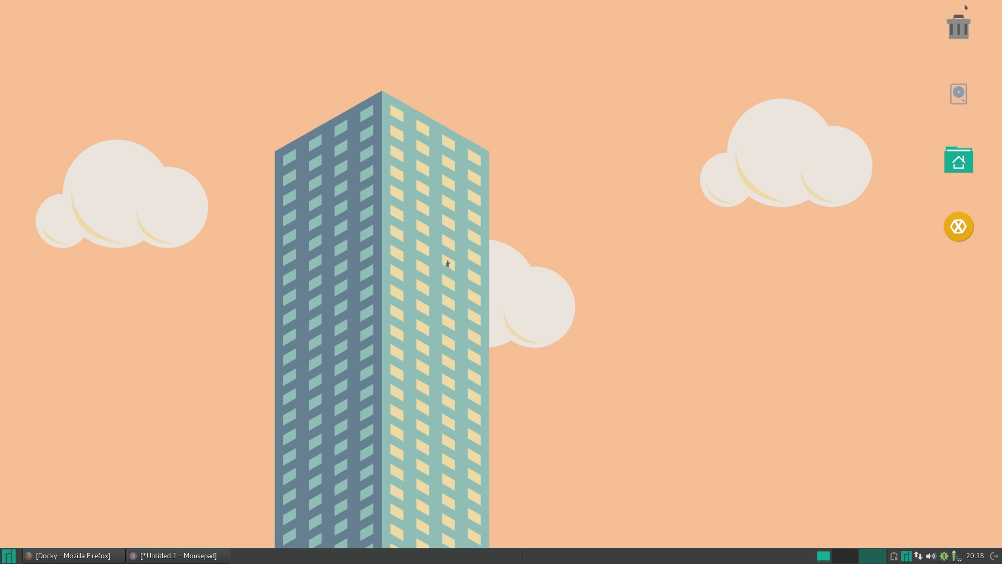
key(super)
text(docky)
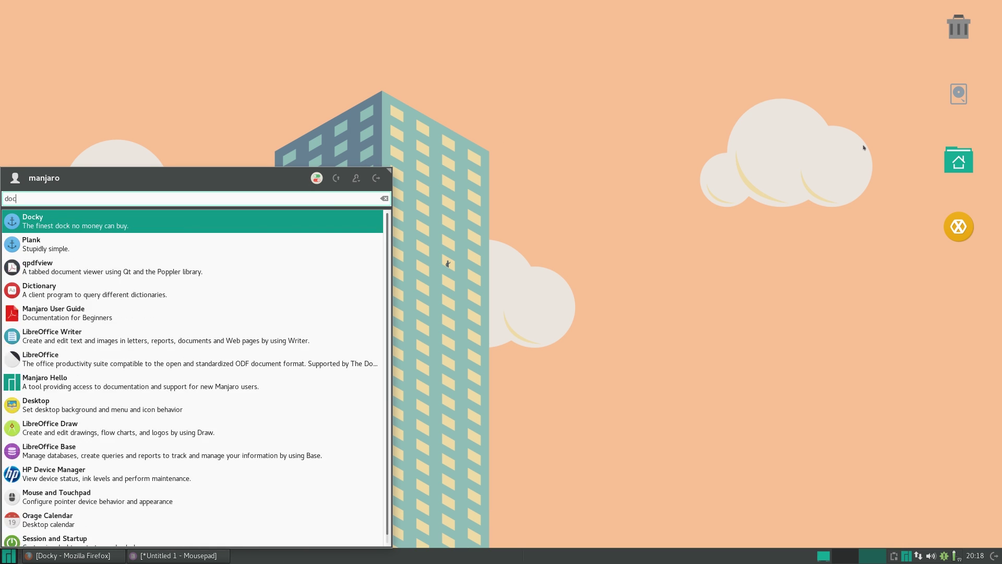
key(Return)
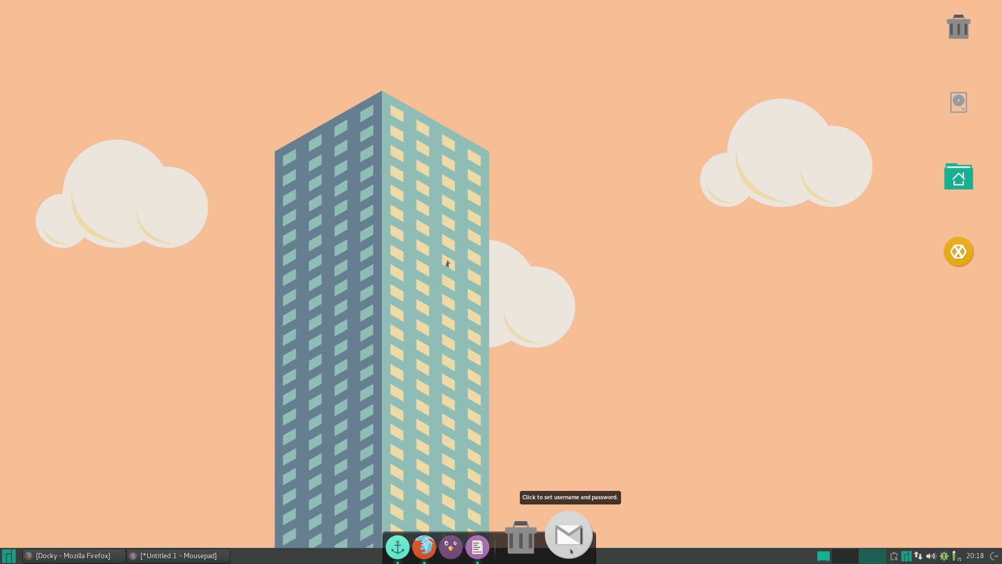
drag(571, 551, 600, 522)
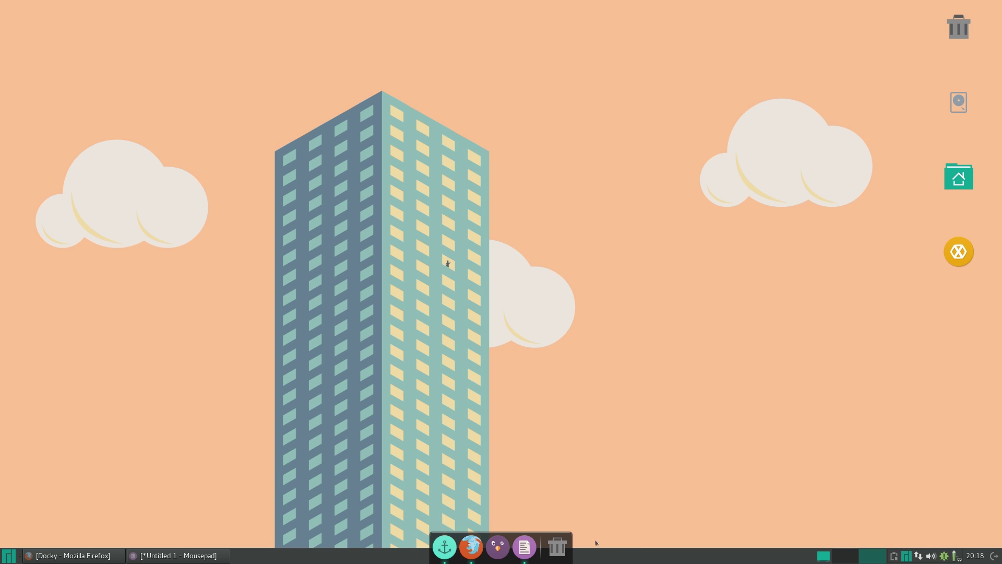
click(446, 549)
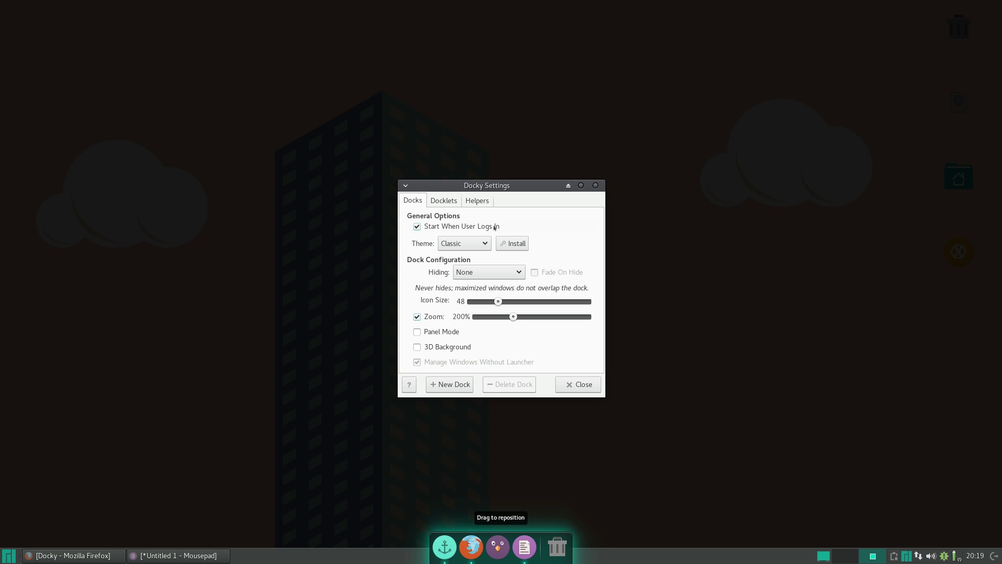
Switch the dock theme to Smoke.
click(485, 243)
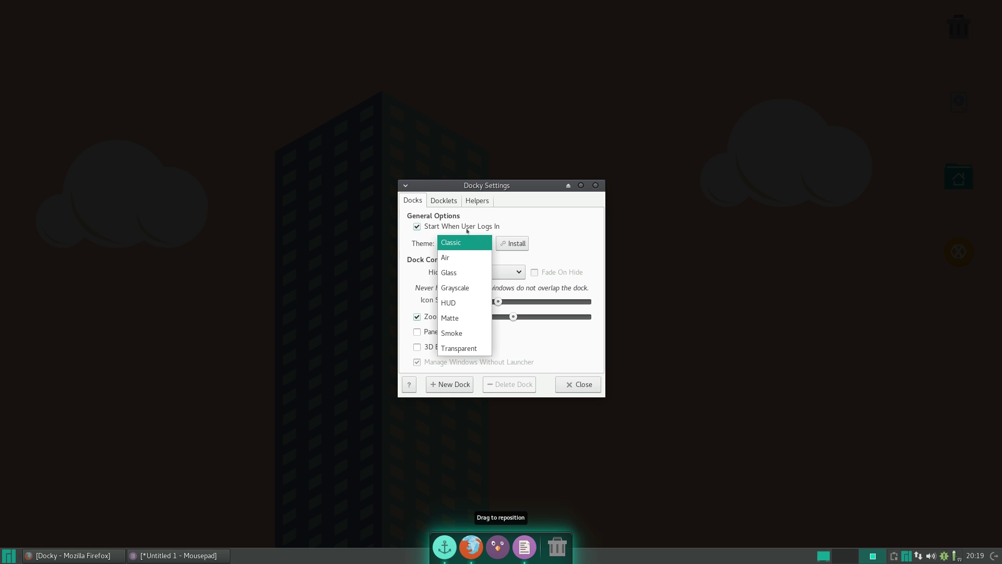
click(451, 337)
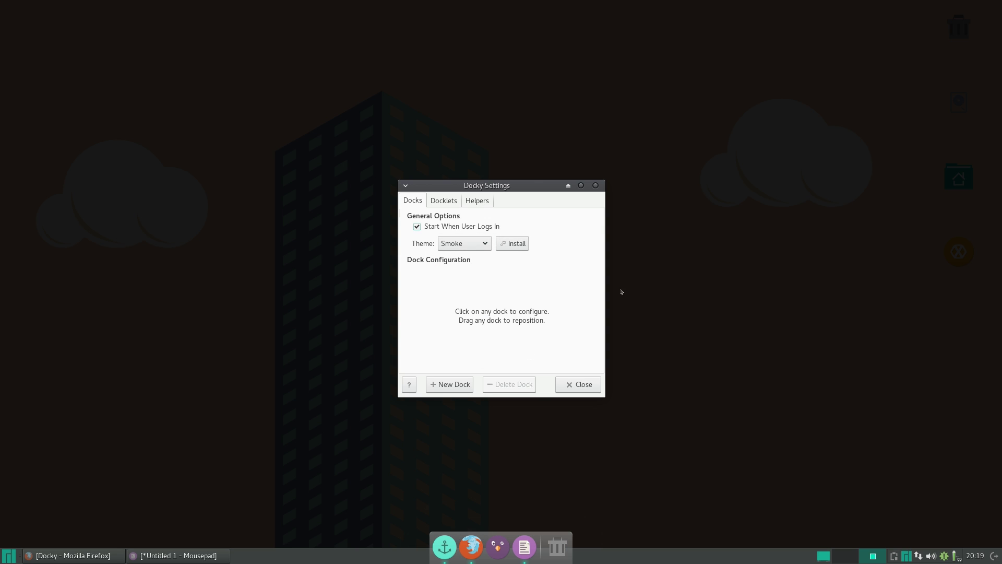
click(486, 244)
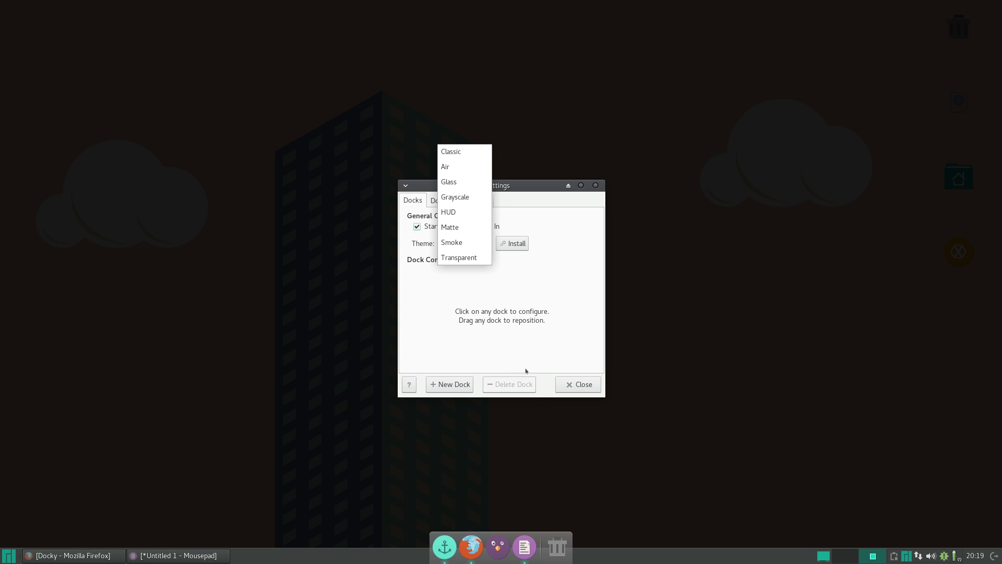
click(548, 425)
Keep hiding at None, enlarge icons to 62, leave 3D background off, and enable Panel Mode.
click(522, 535)
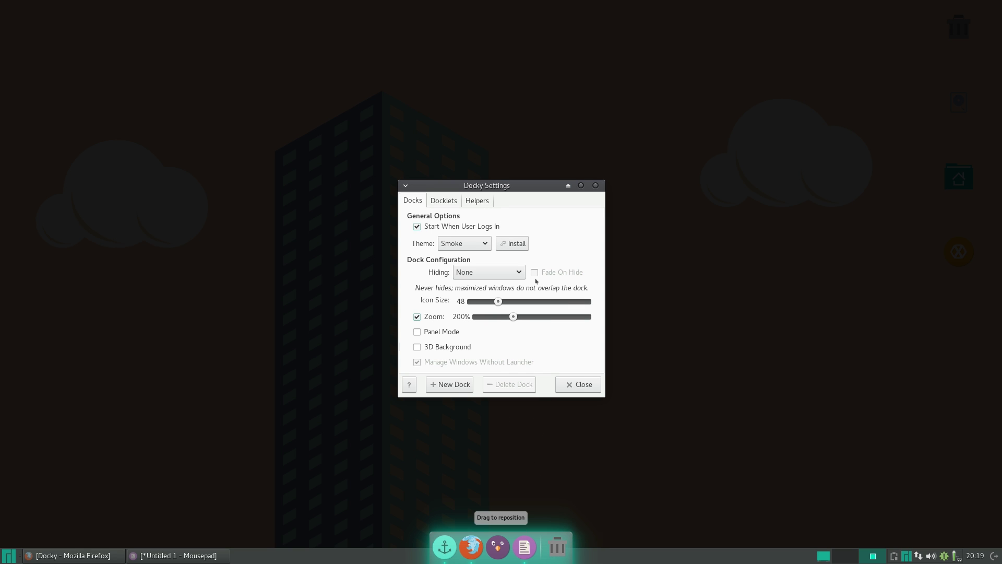
click(517, 272)
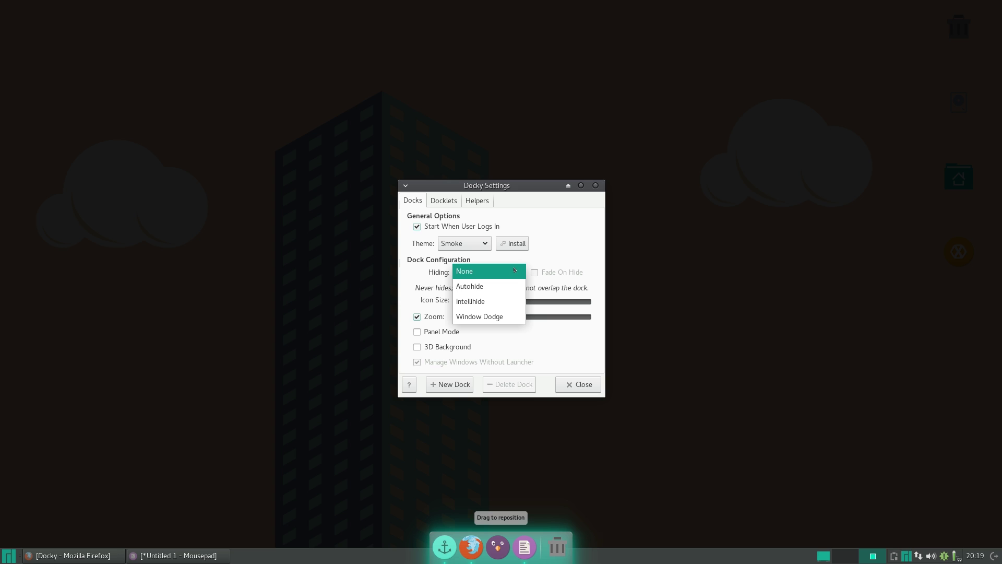
click(514, 269)
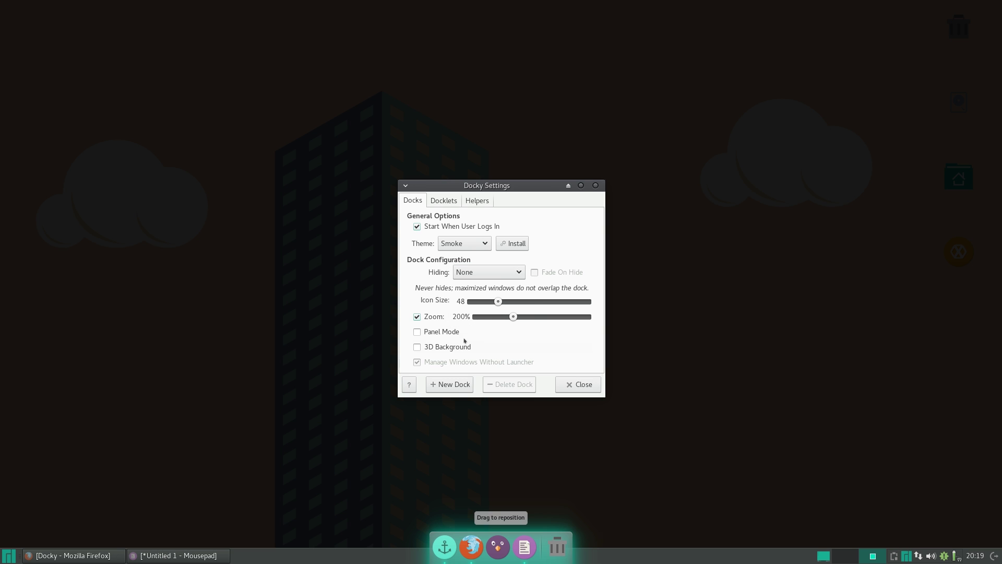
drag(498, 301, 514, 301)
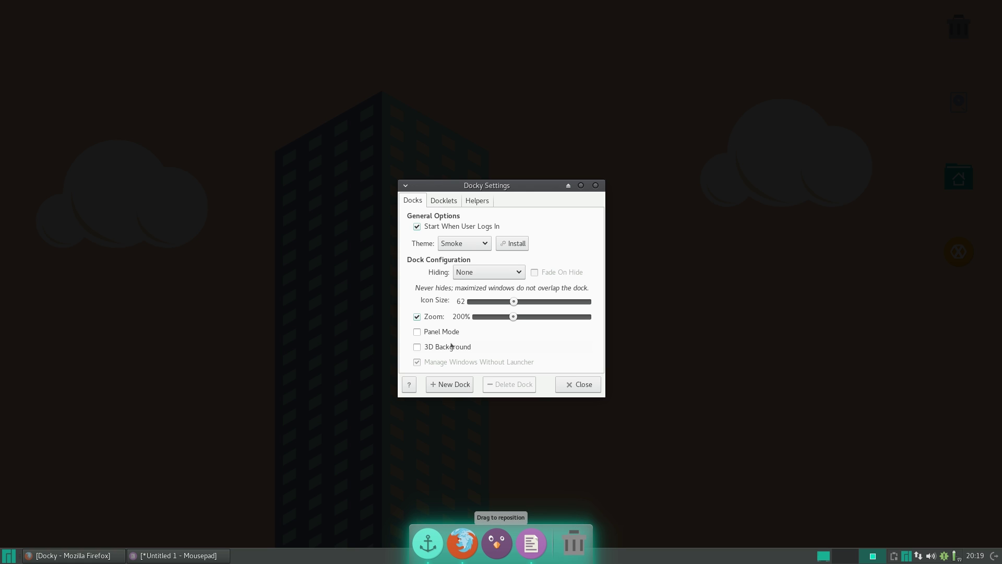
click(451, 345)
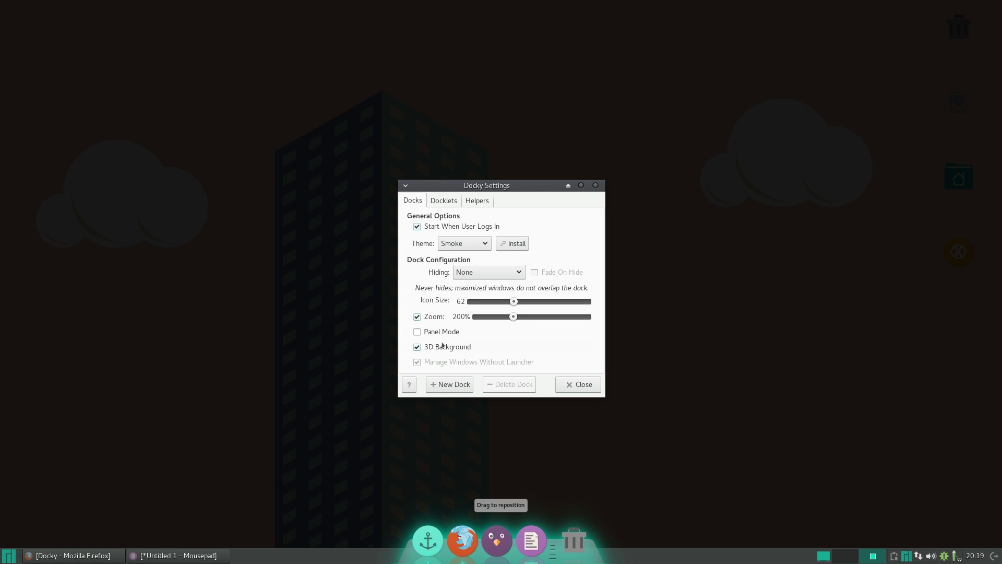
click(441, 343)
click(438, 330)
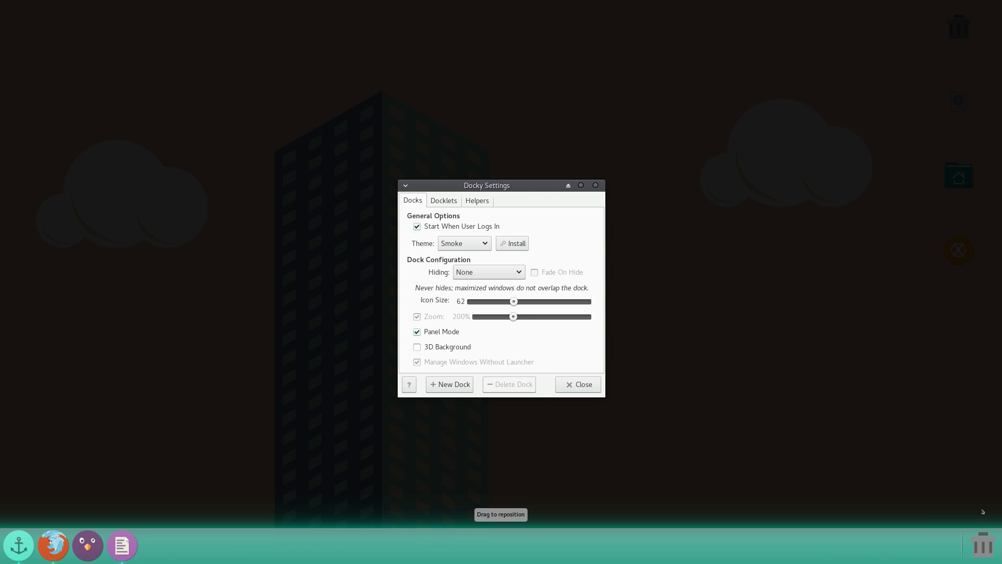
Return the dock to centred mode and browse the Clippy and Clock docklets.
click(436, 333)
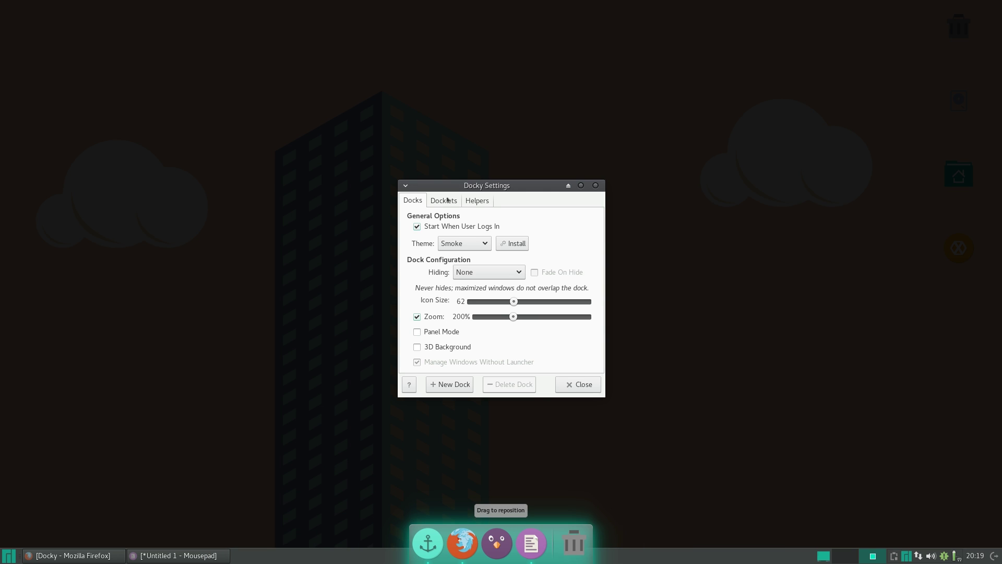
click(443, 201)
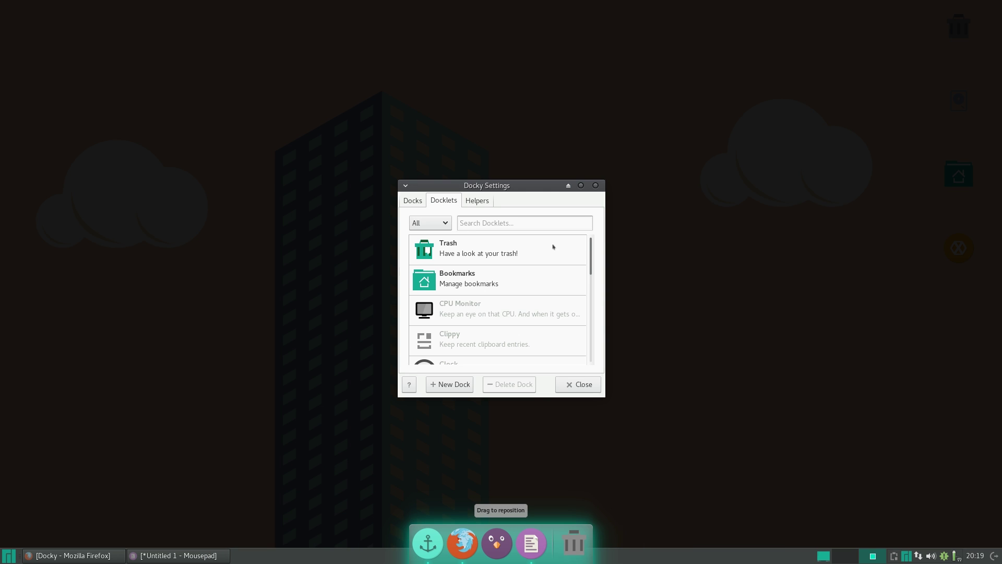
scroll(551, 250, down, 5)
scroll(545, 276, up, 4)
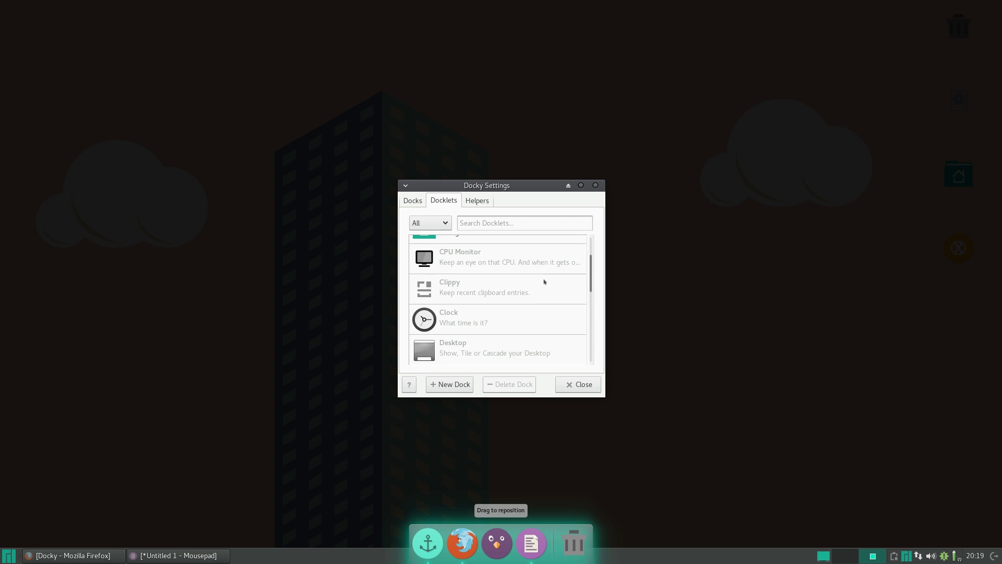
click(454, 287)
scroll(459, 300, down, 1)
click(464, 313)
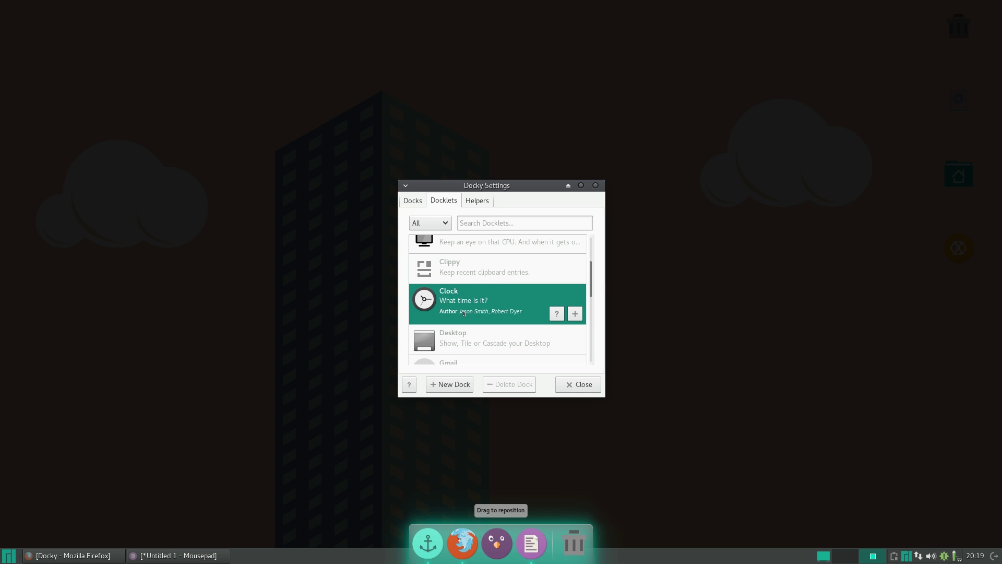
Look over the Gmail, Weather and Bookmarks docklets, then add CPU Monitor to the dock.
scroll(463, 313, down, 1)
click(452, 342)
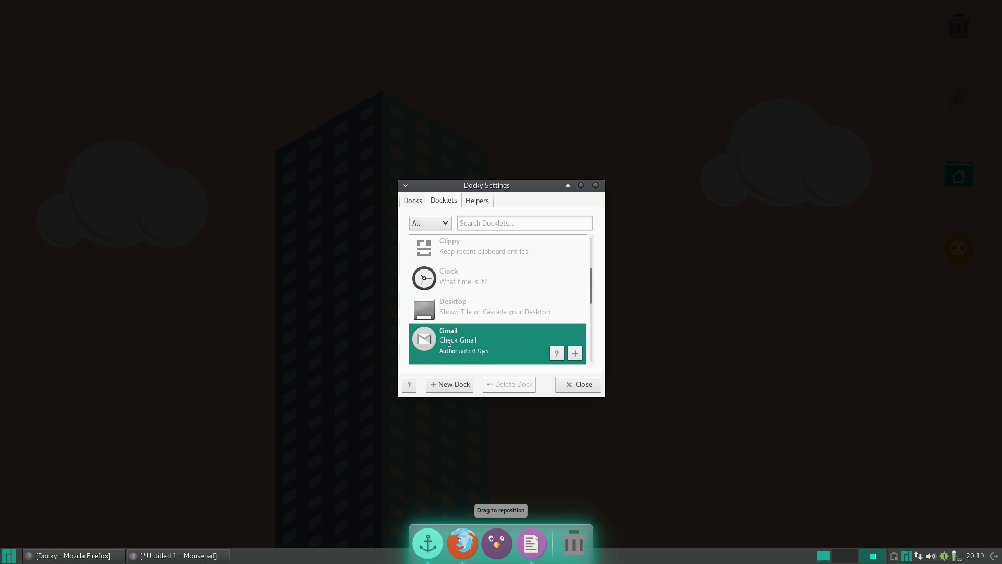
scroll(448, 343, down, 1)
scroll(452, 332, down, 7)
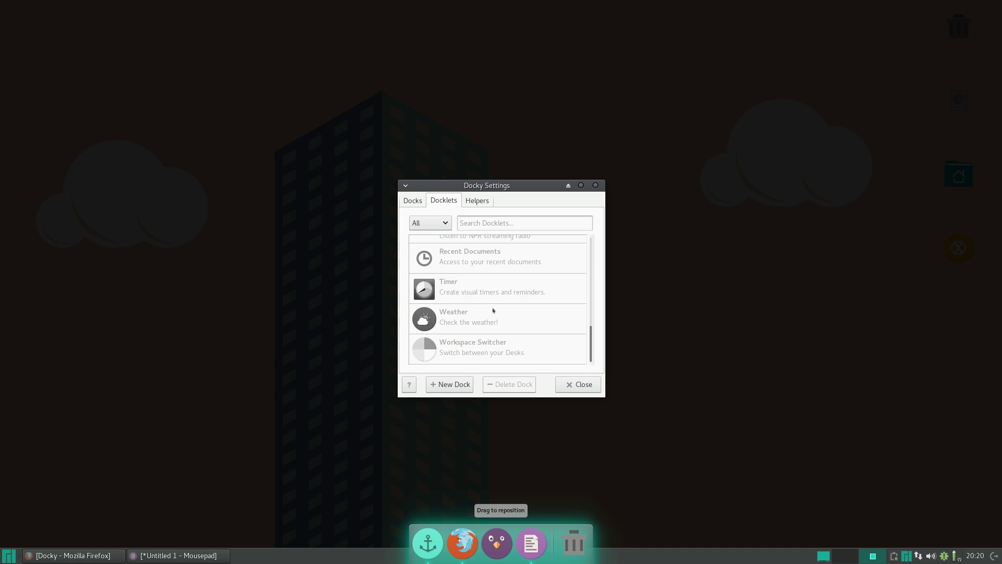
click(493, 310)
scroll(492, 310, up, 10)
click(497, 299)
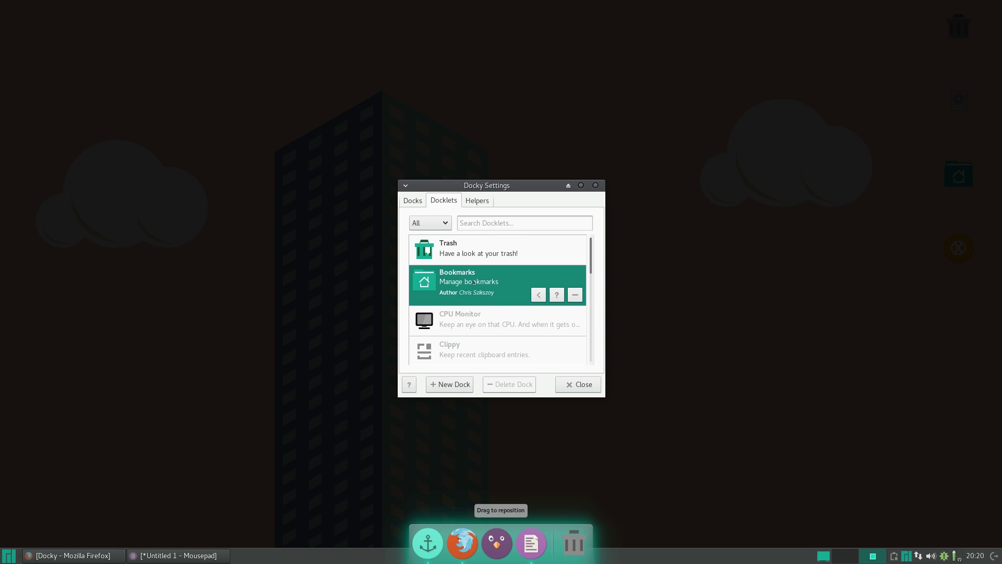
click(475, 321)
click(575, 335)
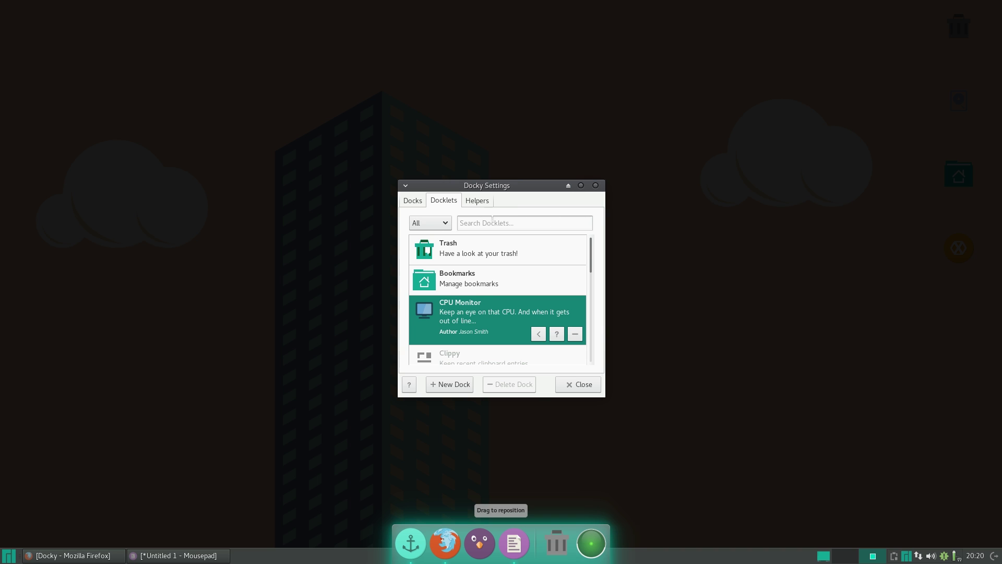
Create a new dock and delete it again, then open the Helpers section.
click(459, 389)
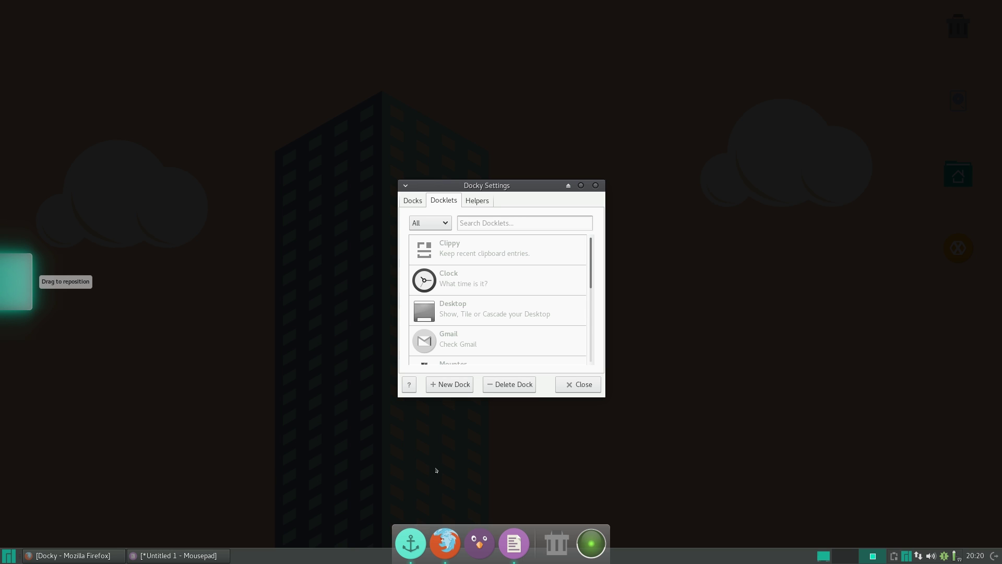
click(427, 529)
click(23, 293)
click(514, 387)
click(477, 200)
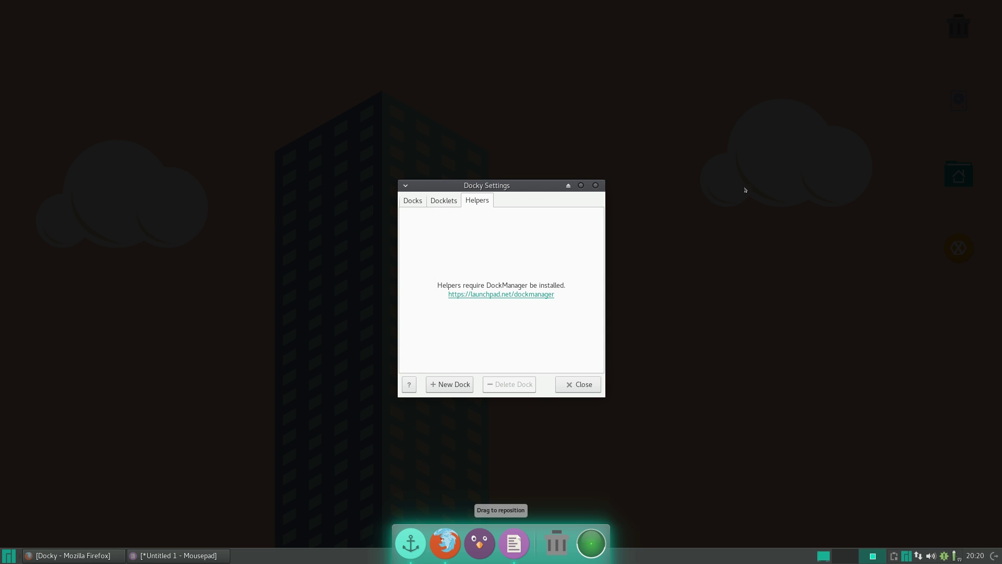
Open the DockManager page, highlight its 'no longer supported' notice, then close Docky settings and Firefox.
click(509, 294)
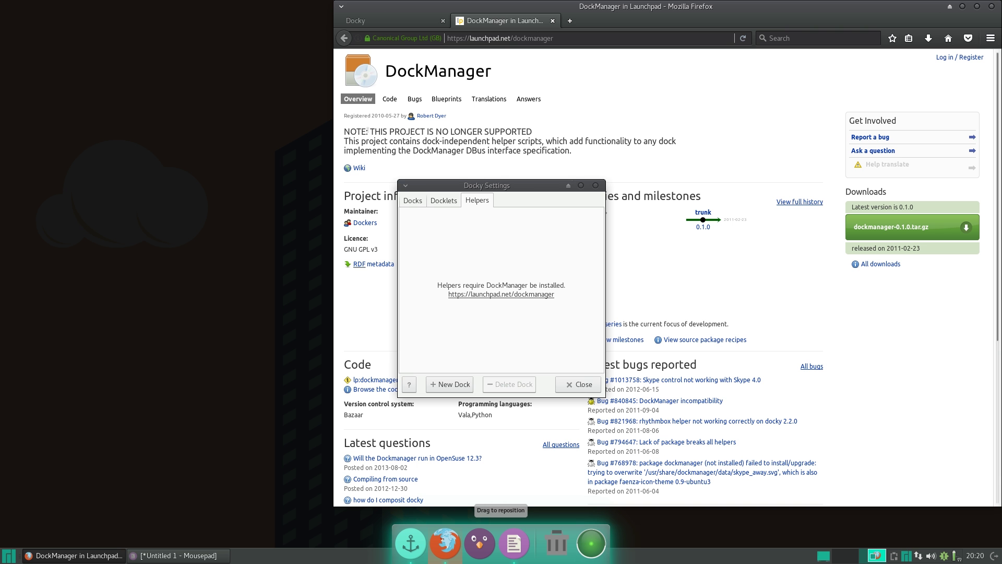
drag(369, 132, 533, 132)
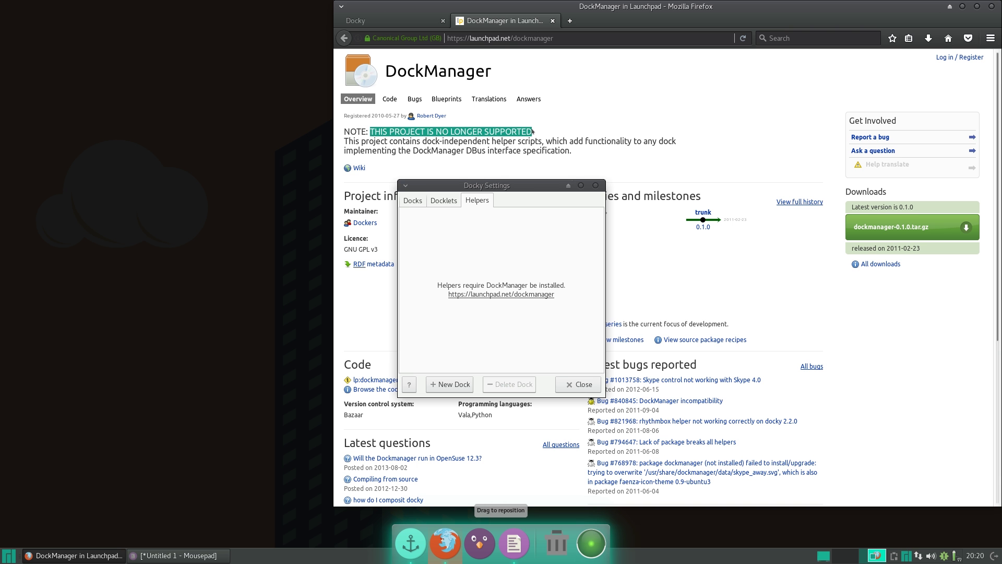
click(545, 245)
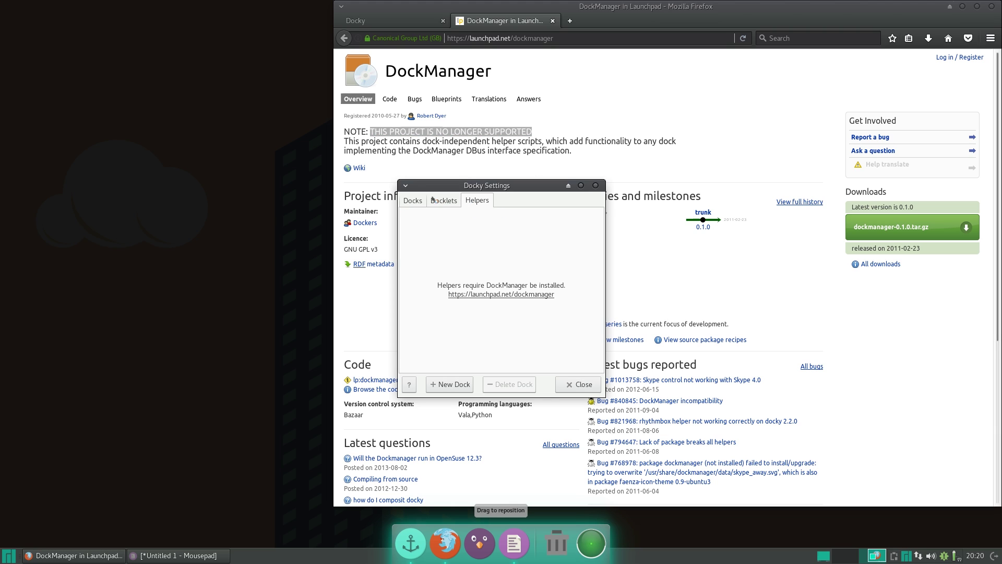
click(413, 200)
click(570, 384)
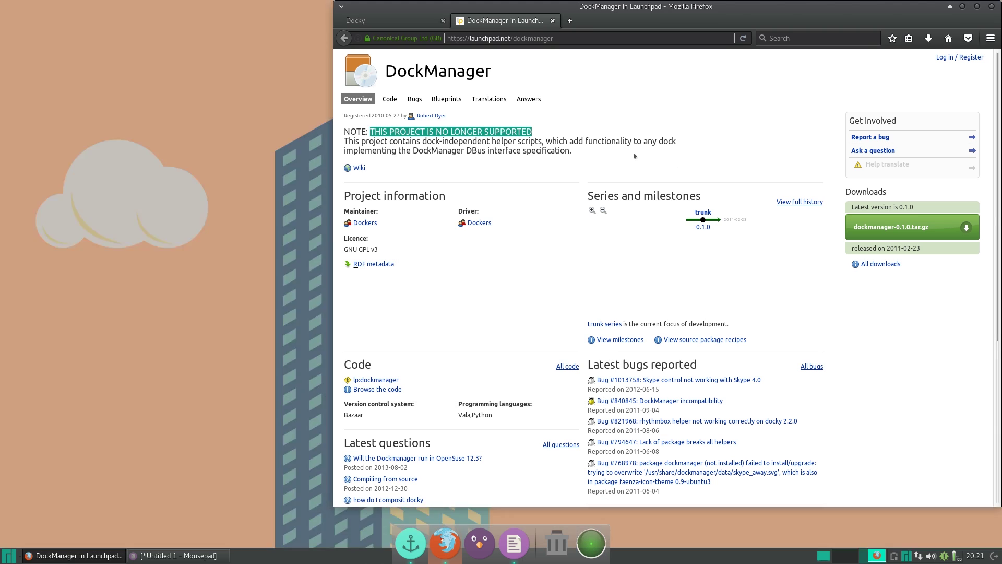
click(994, 6)
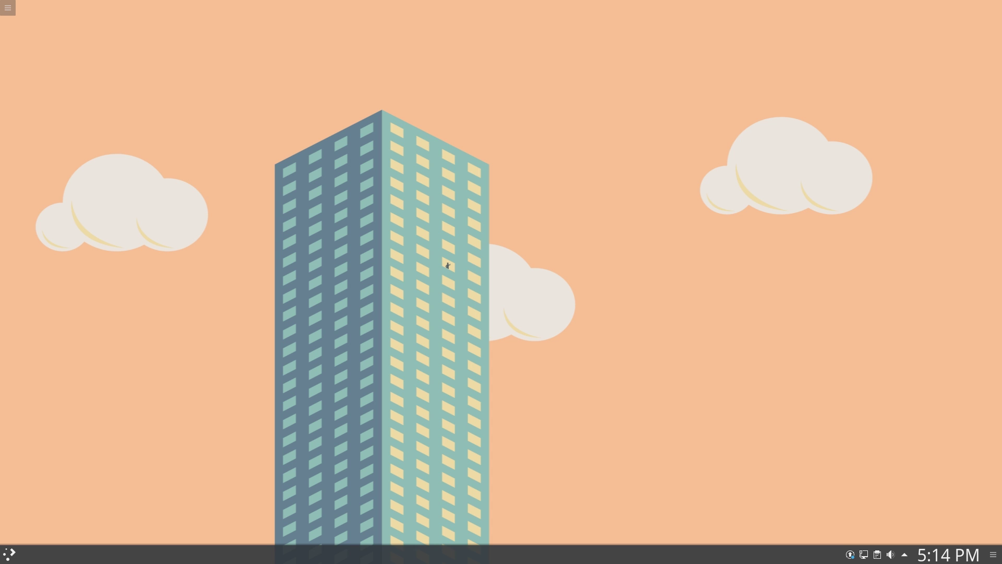
Launch Firefox and go to the github.com/psifidotos/Latte-Dock repository.
key(super)
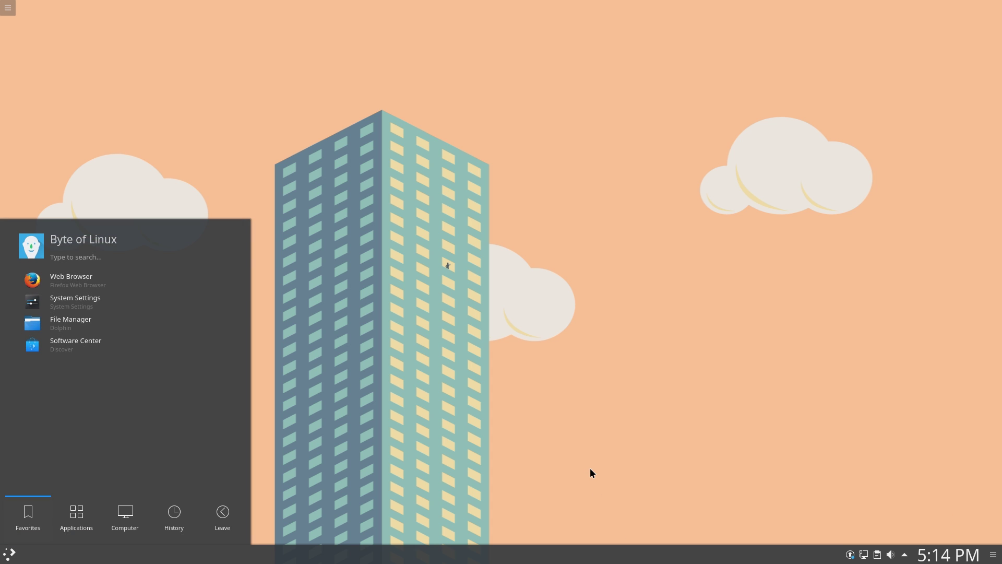
click(60, 284)
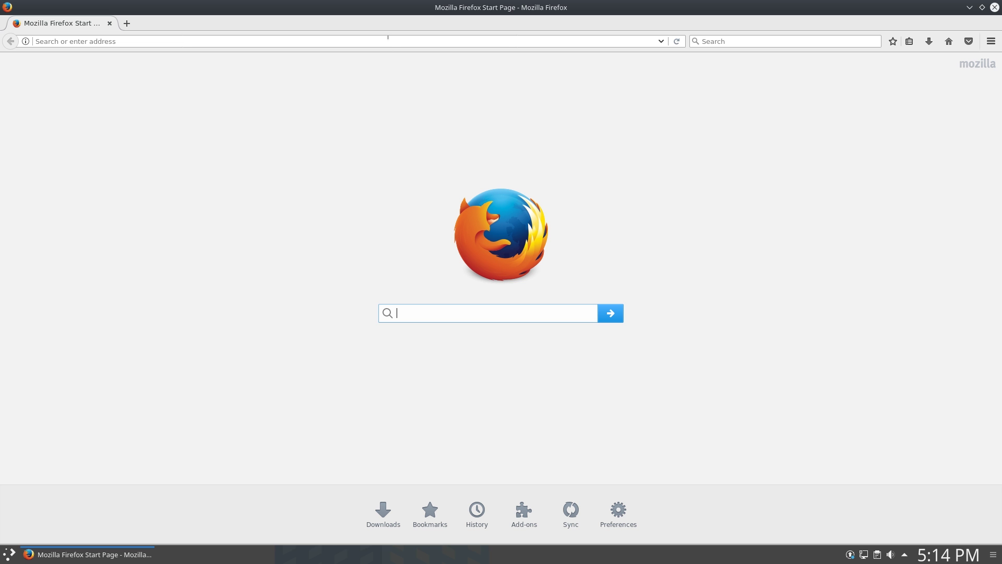
click(388, 37)
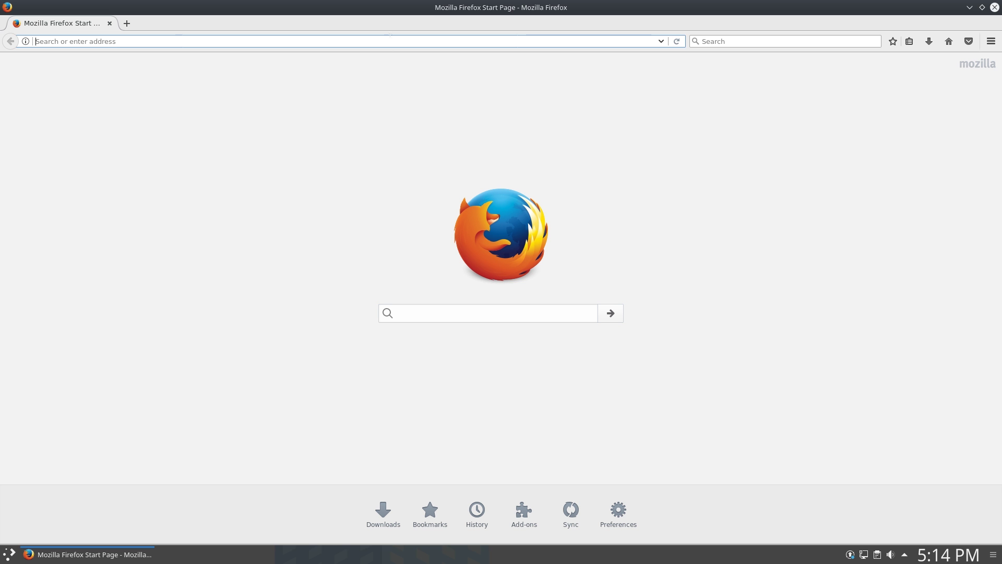
text(github.com/)
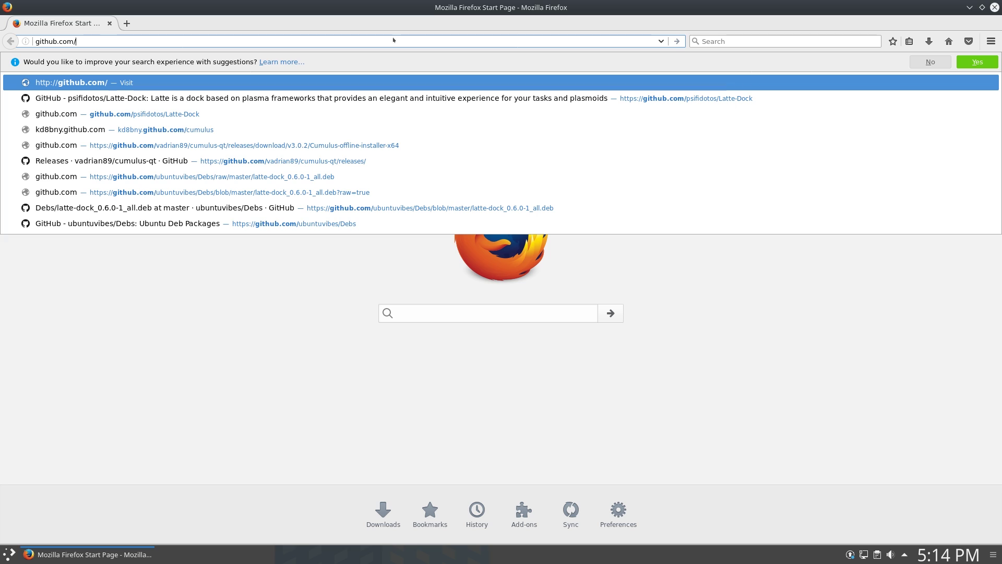
text(psifidotos/)
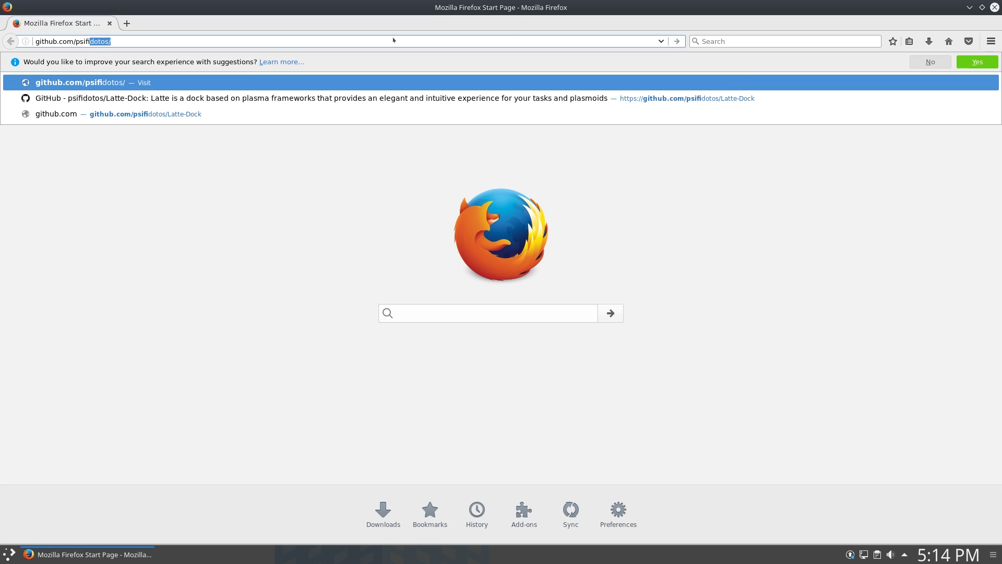
key(Down)
key(Return)
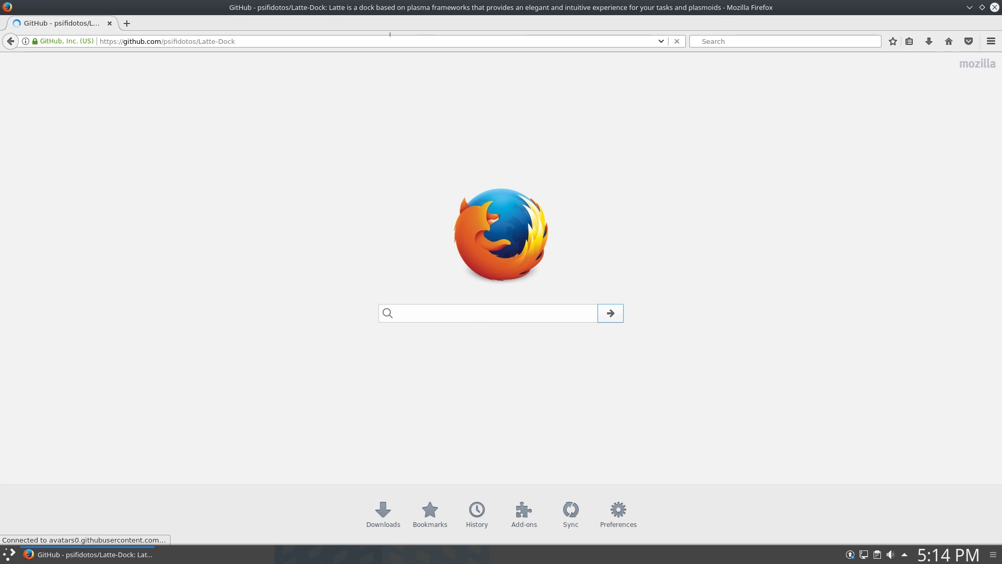
Download latte-dock_0.6.0-1_all.deb from the Ubuntu Deb Packages repository.
scroll(422, 106, down, 10)
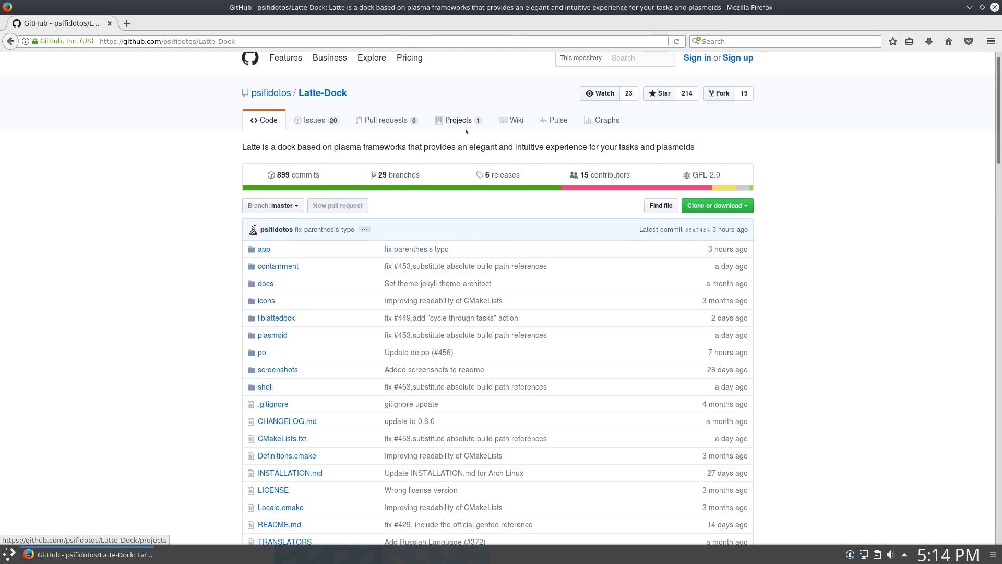
scroll(370, 284, down, 15)
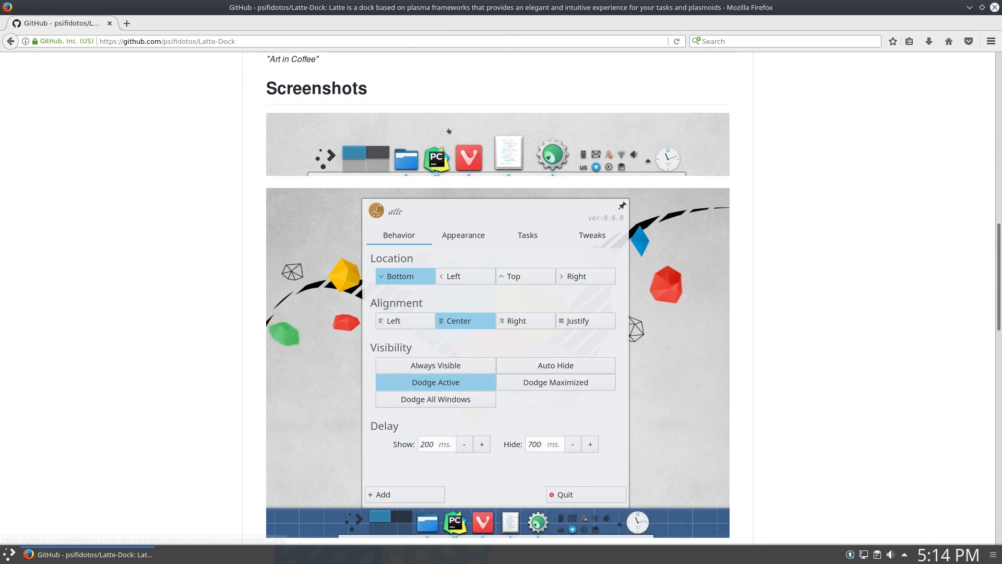
scroll(370, 285, down, 3)
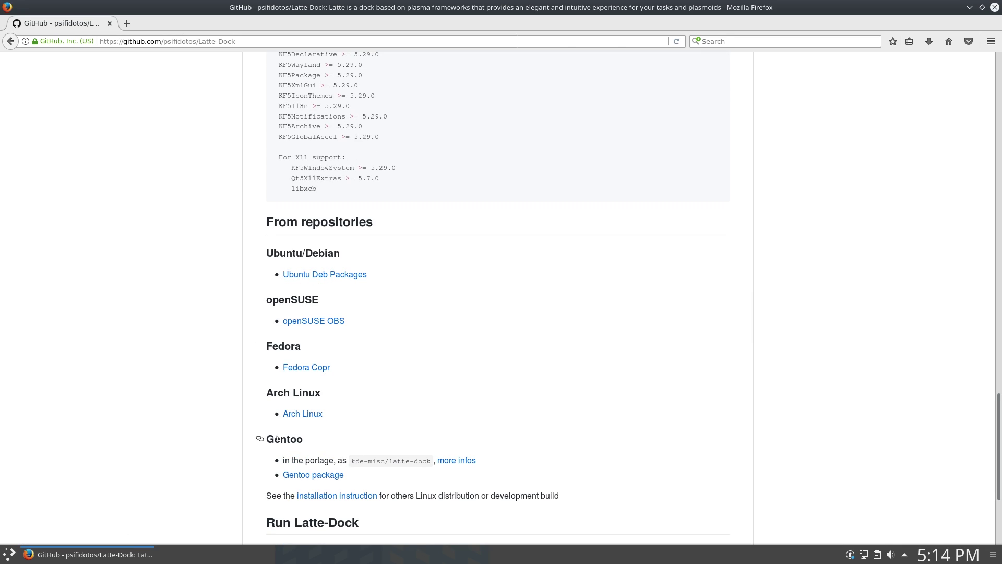
scroll(314, 245, down, 1)
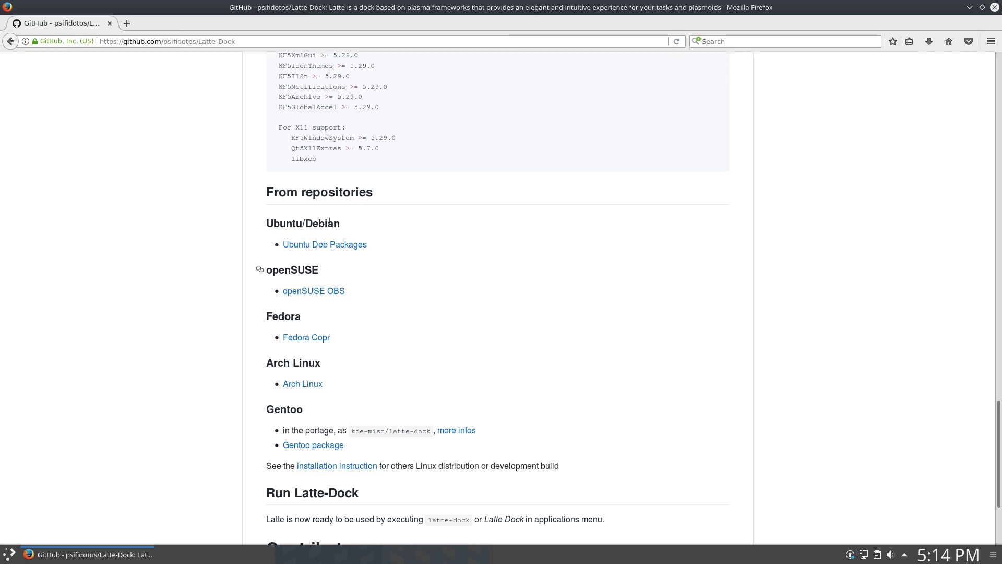
click(325, 244)
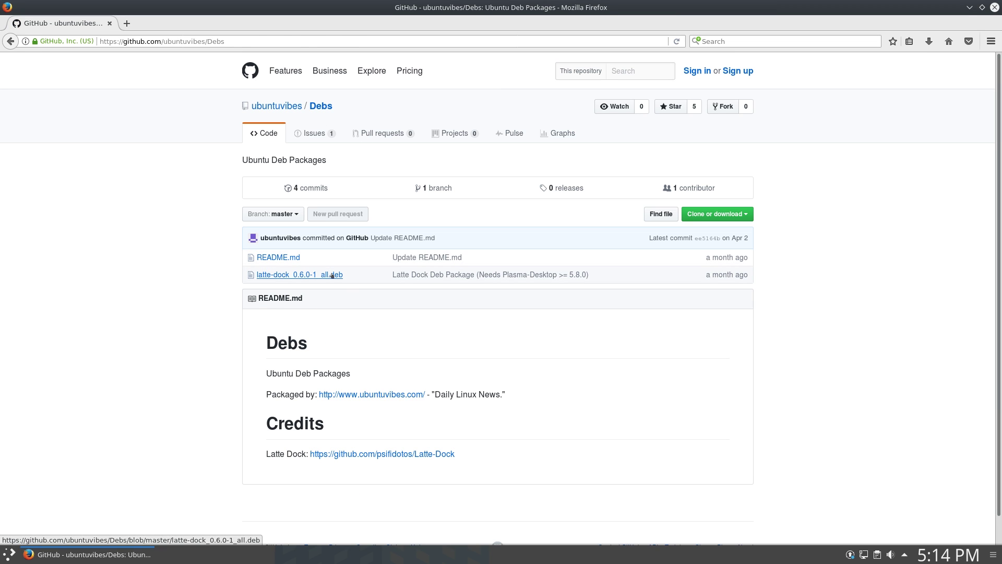
click(332, 275)
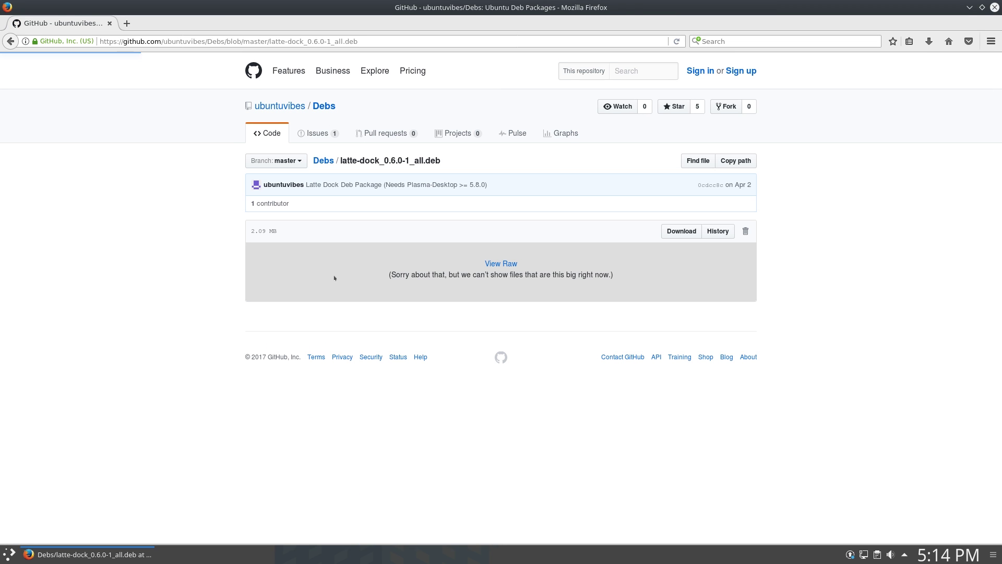
click(505, 264)
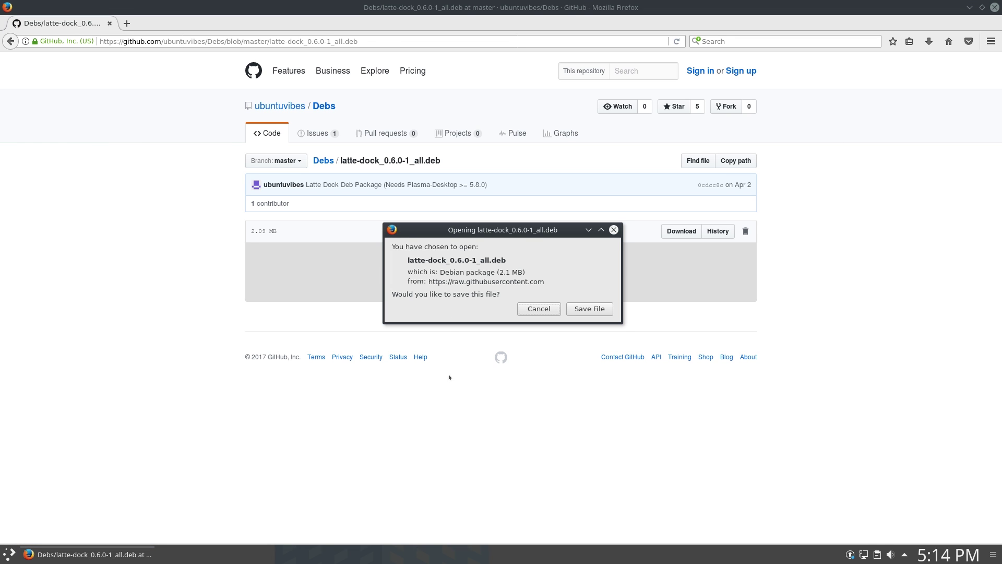
click(590, 308)
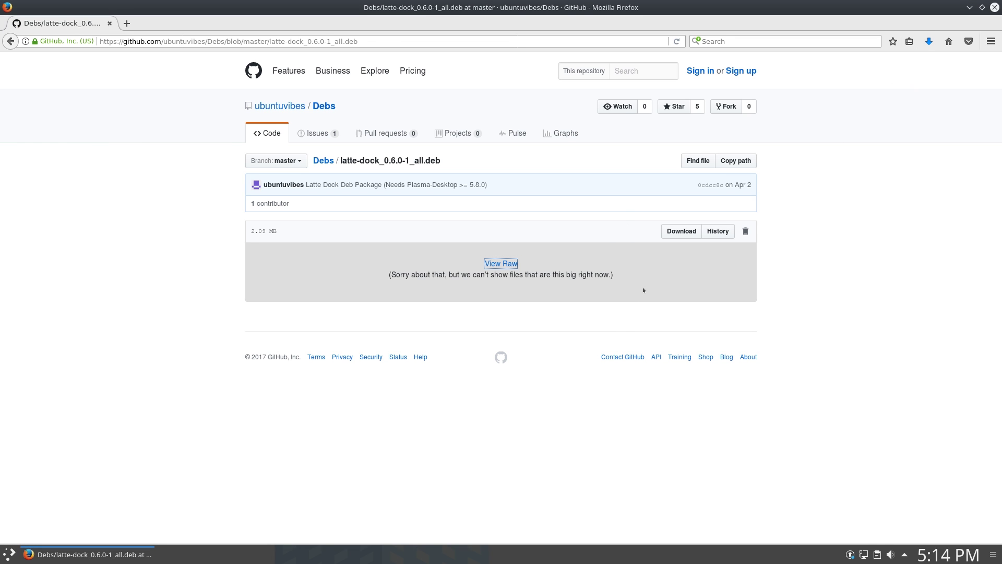
Open Konsole, change into Downloads and list its files.
key(super)
text(kon)
key(Return)
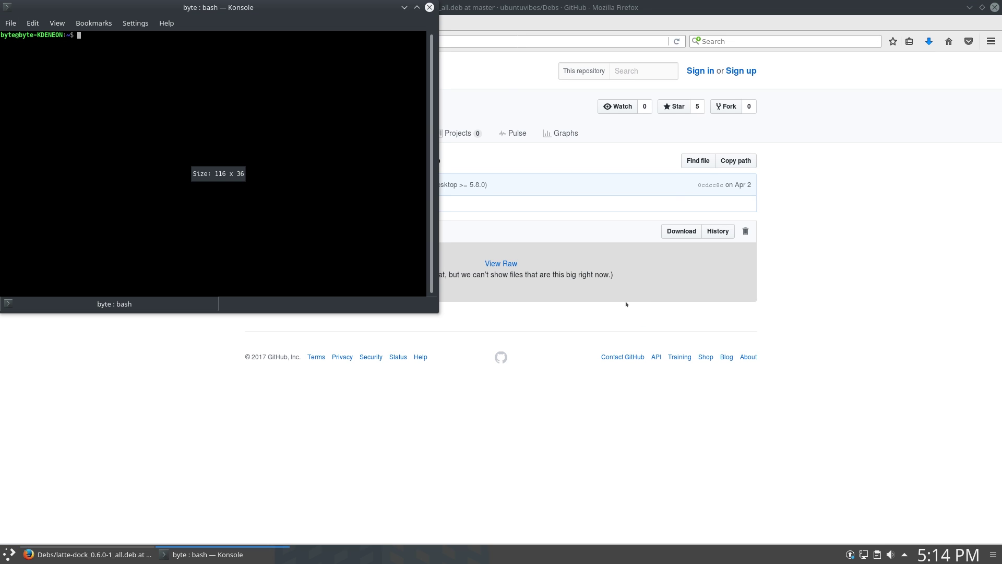
text(cd Downloads)
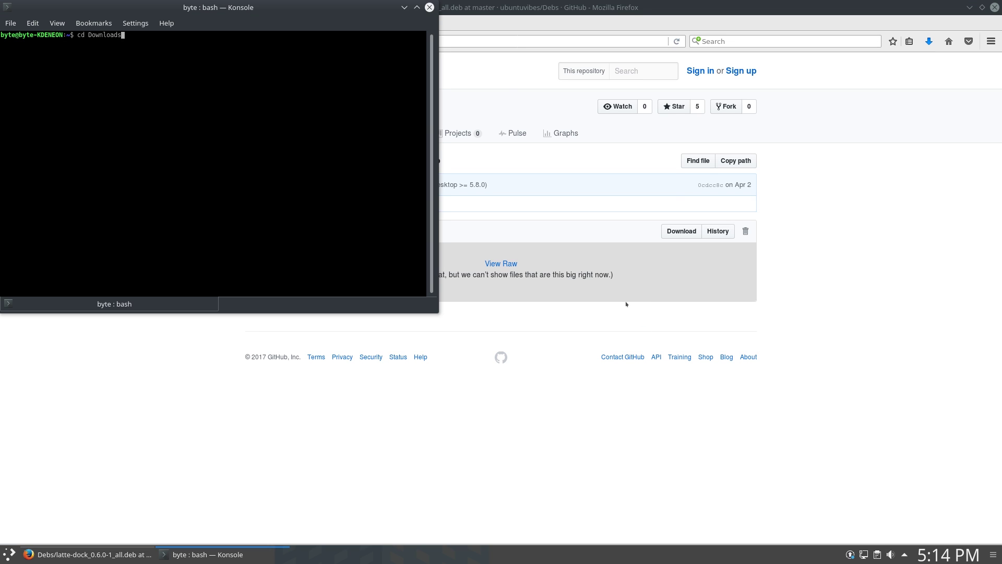
key(Return)
text(ls)
key(Return)
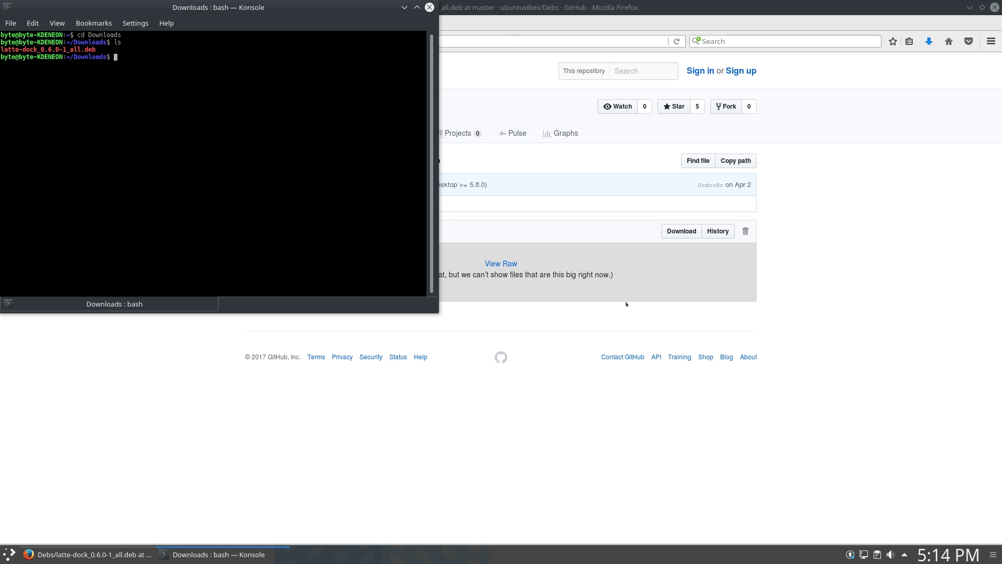
mouse_move(107, 49)
mouse_down()
mouse_move(1, 49)
mouse_move(96, 50)
mouse_up()
click(157, 67)
Install latte-dock_0.6.0-1_all.deb with sudo dpkg -i, then close the terminal.
text(sudo dpkg -i l)
key(Tab)
key(Return)
key(Return)
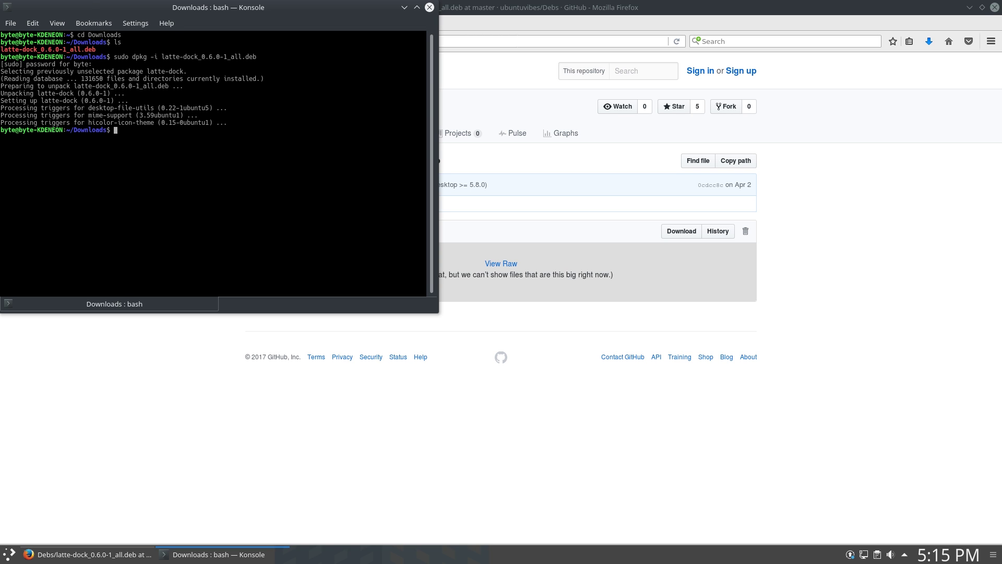
click(429, 8)
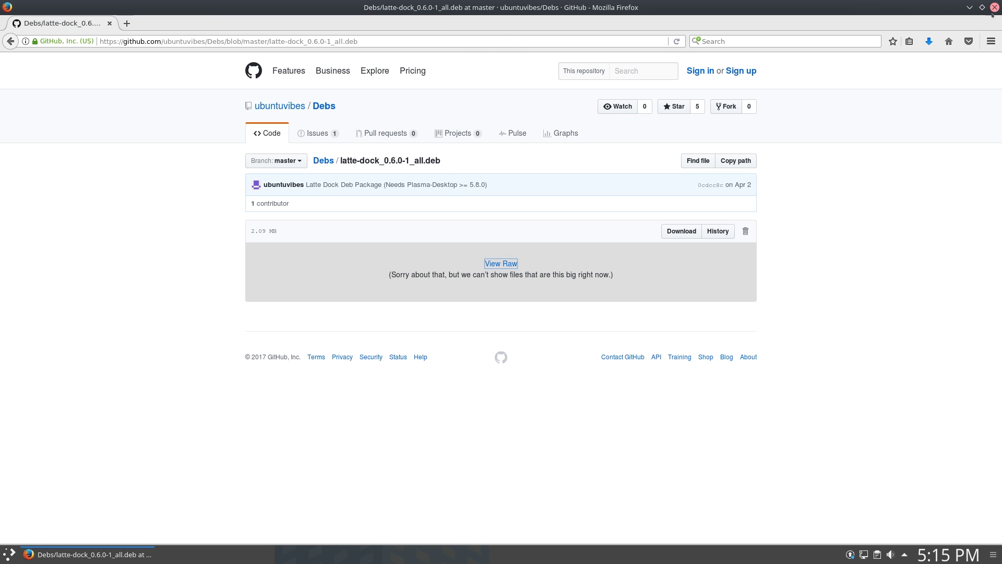
Close Firefox, launch Latte Dock, and open its settings from the clock widget.
click(995, 7)
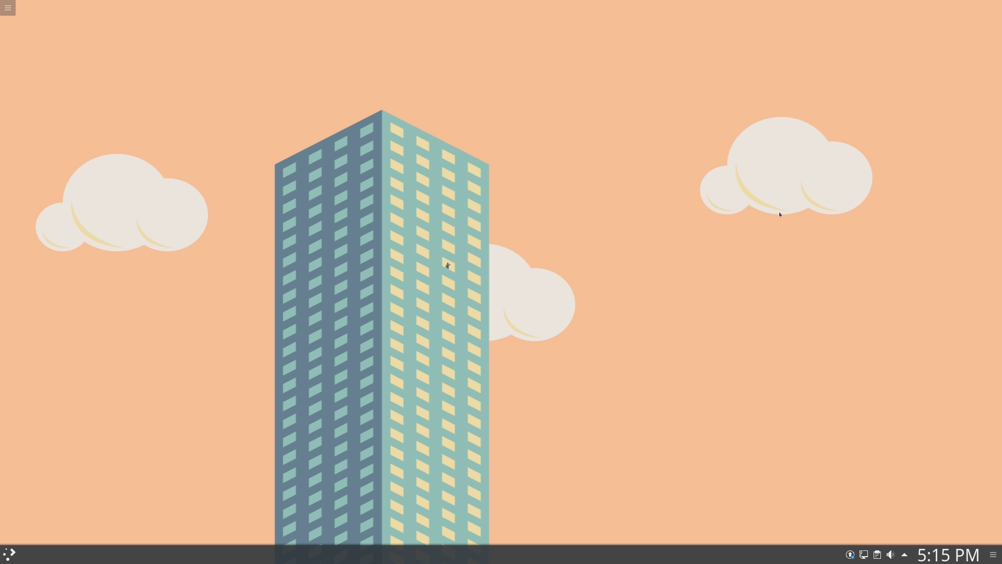
key(super)
text(la)
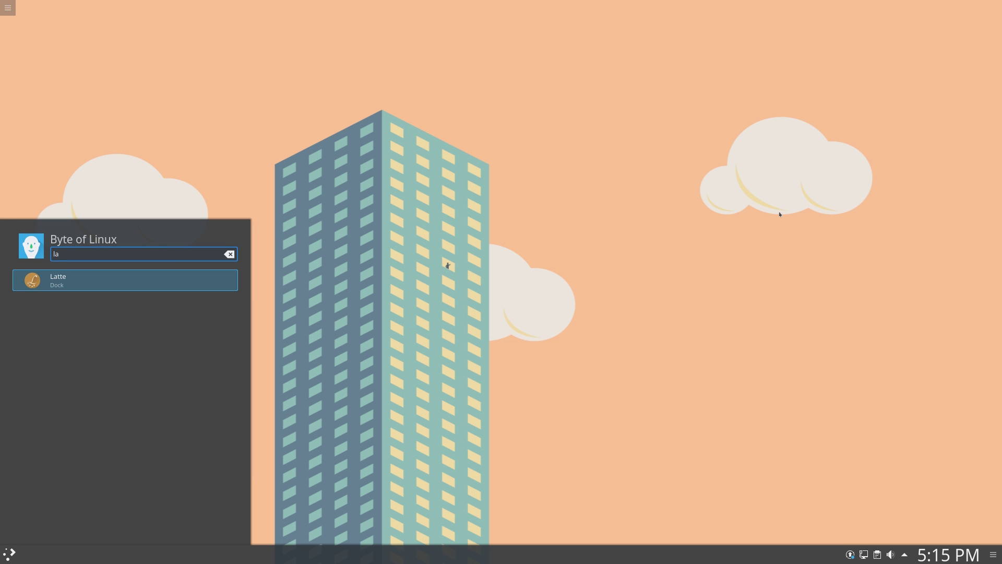
key(Return)
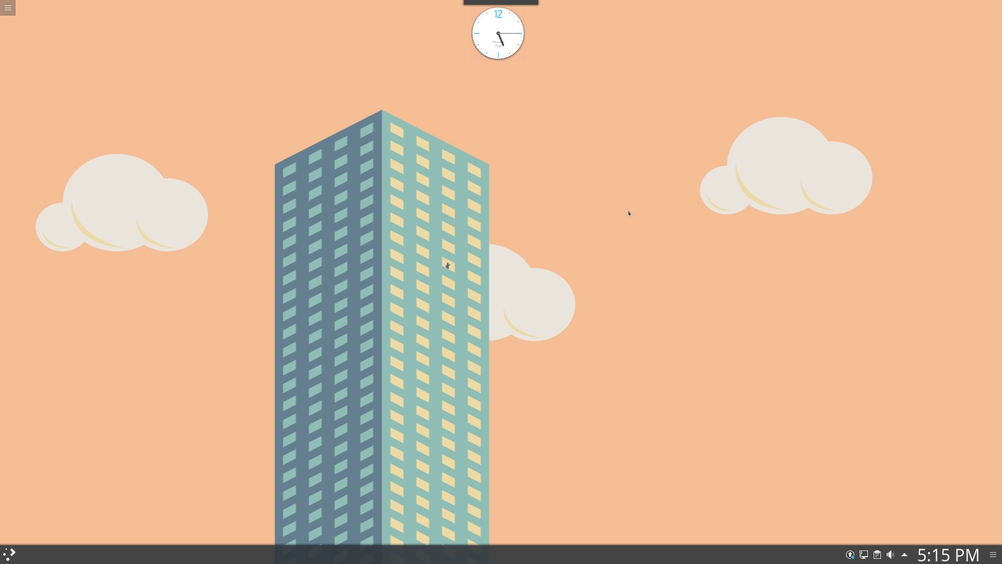
right_click(512, 21)
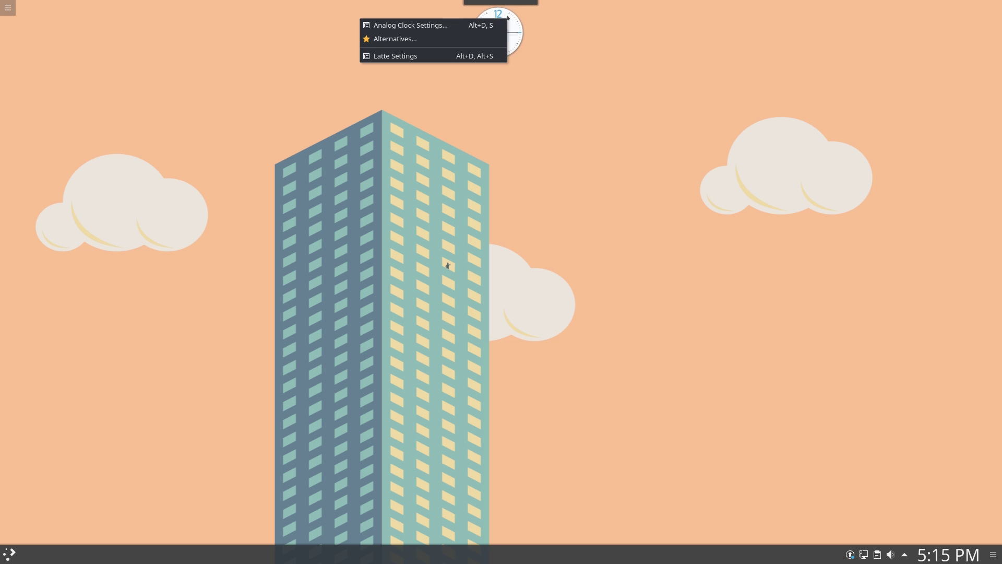
click(473, 56)
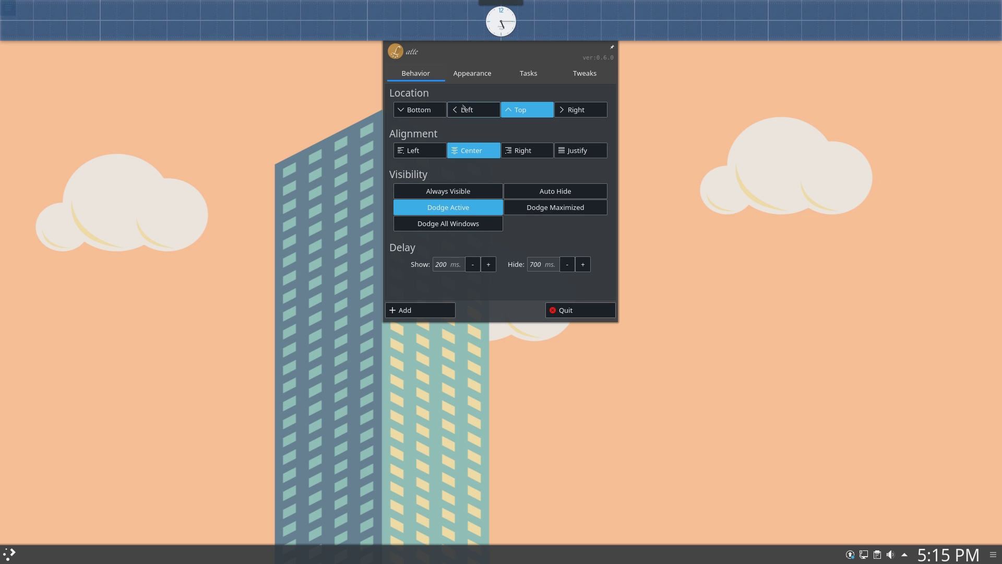
Move the dock to the bottom, try Left, Right and Justify alignment, then settle on Center.
click(438, 110)
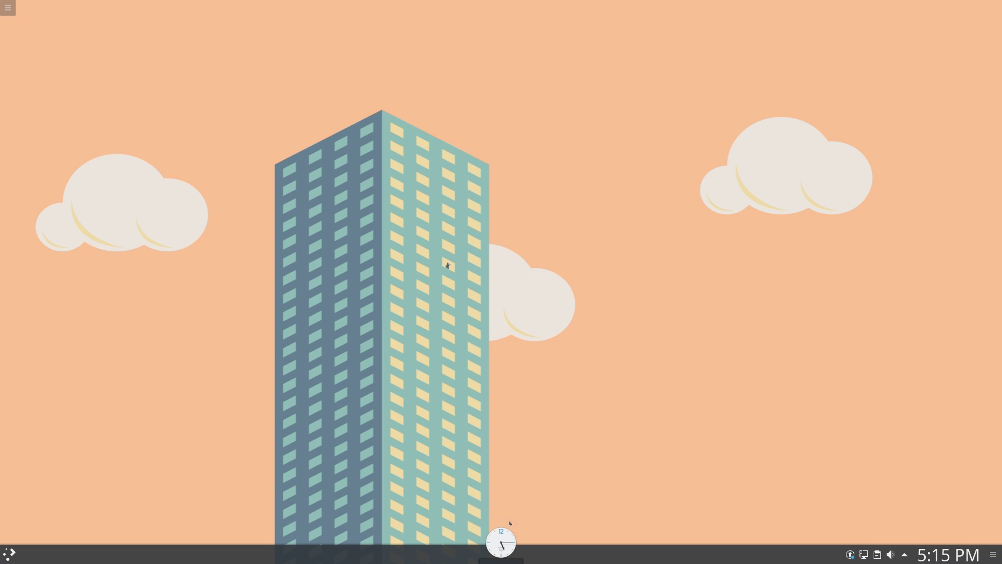
right_click(511, 531)
click(501, 528)
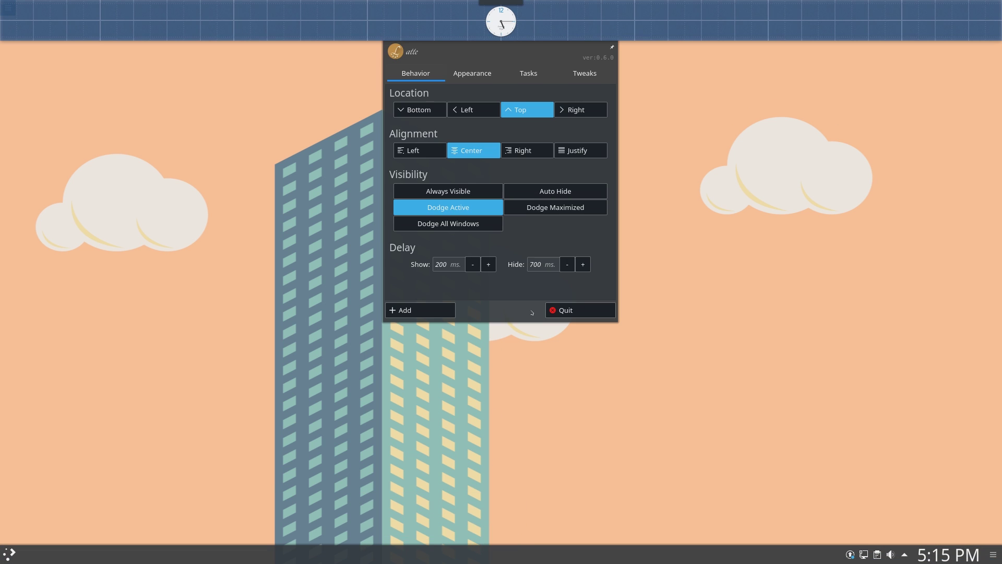
click(431, 150)
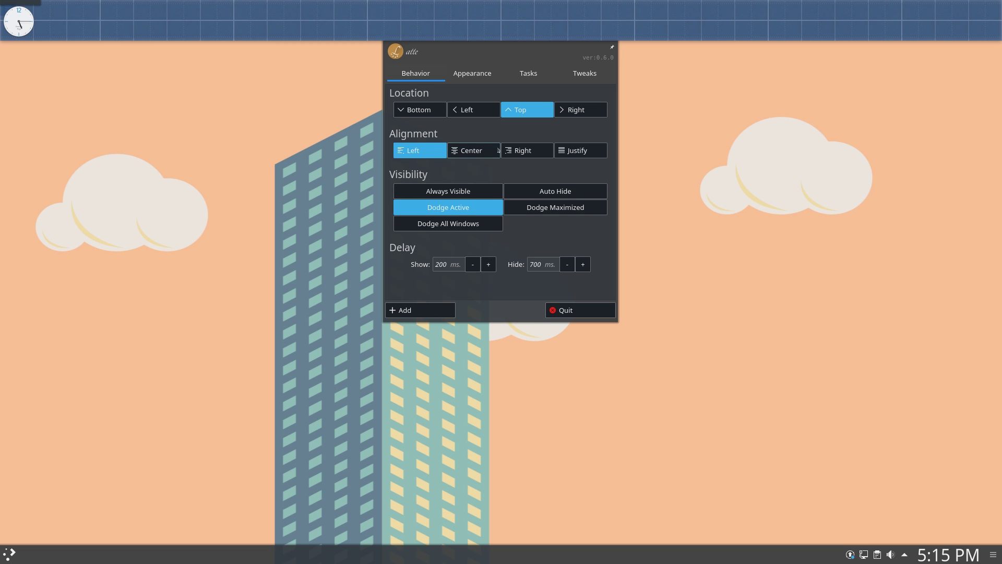
click(519, 152)
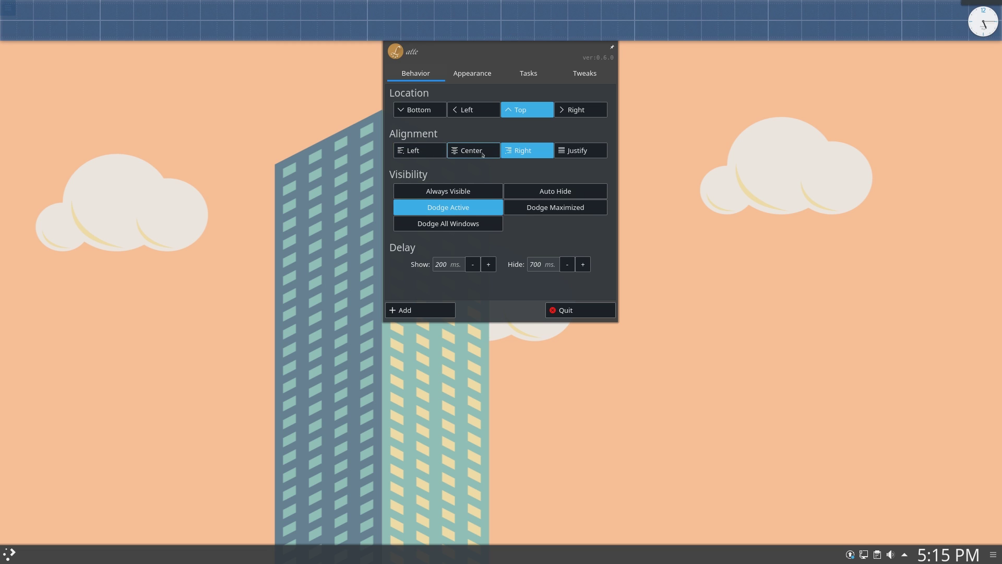
click(572, 151)
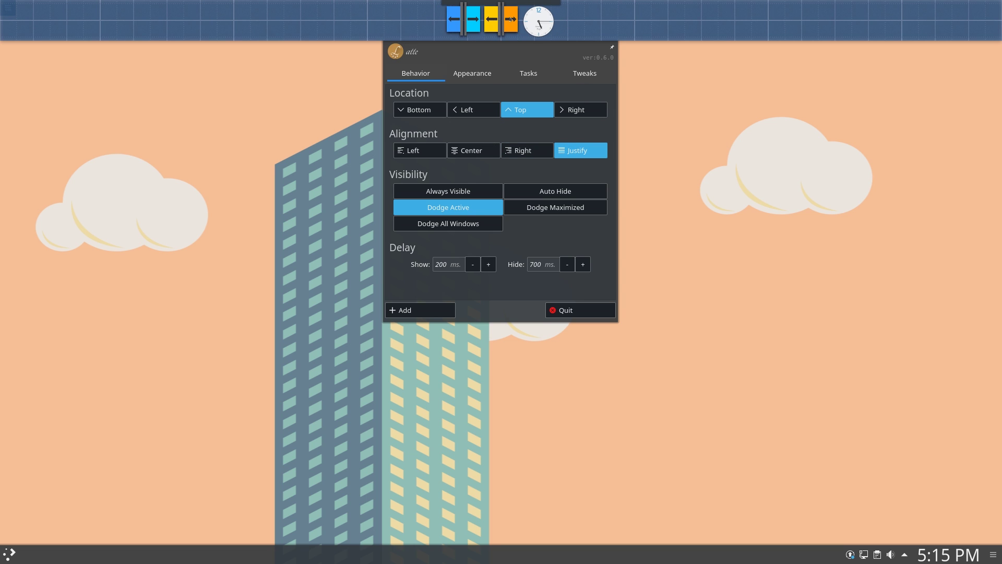
click(470, 152)
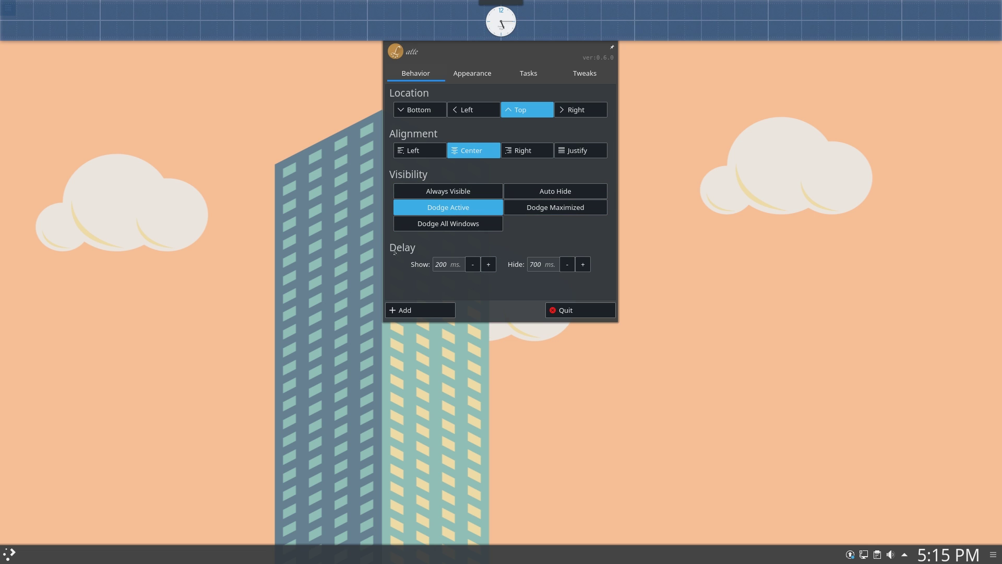
On the Appearance page, raise Zoom On Hover from 70% to 80%.
click(483, 76)
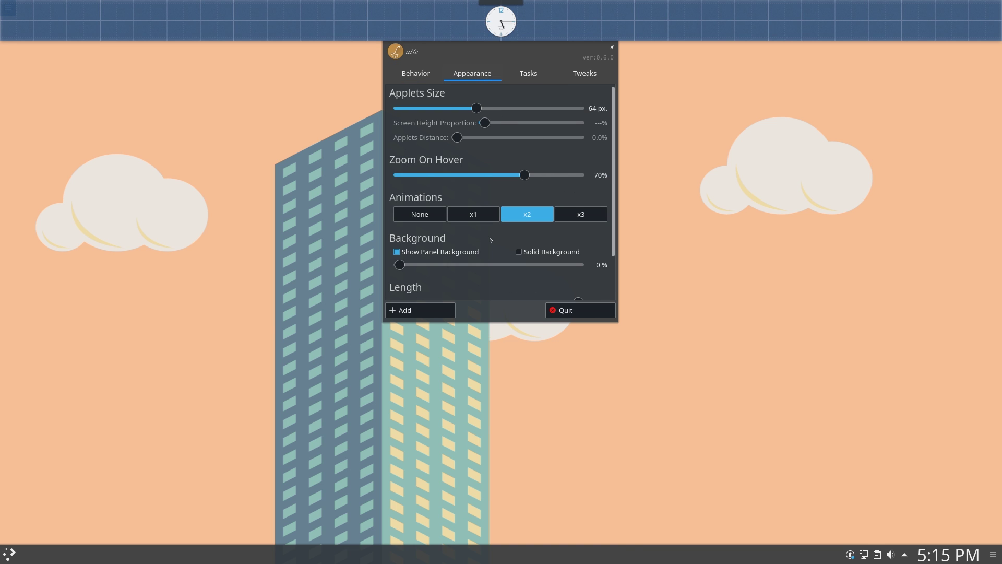
scroll(606, 259, down, 2)
scroll(606, 259, down, 1)
scroll(574, 157, up, 1)
mouse_move(529, 140)
mouse_down()
mouse_move(551, 145)
mouse_move(542, 148)
mouse_up()
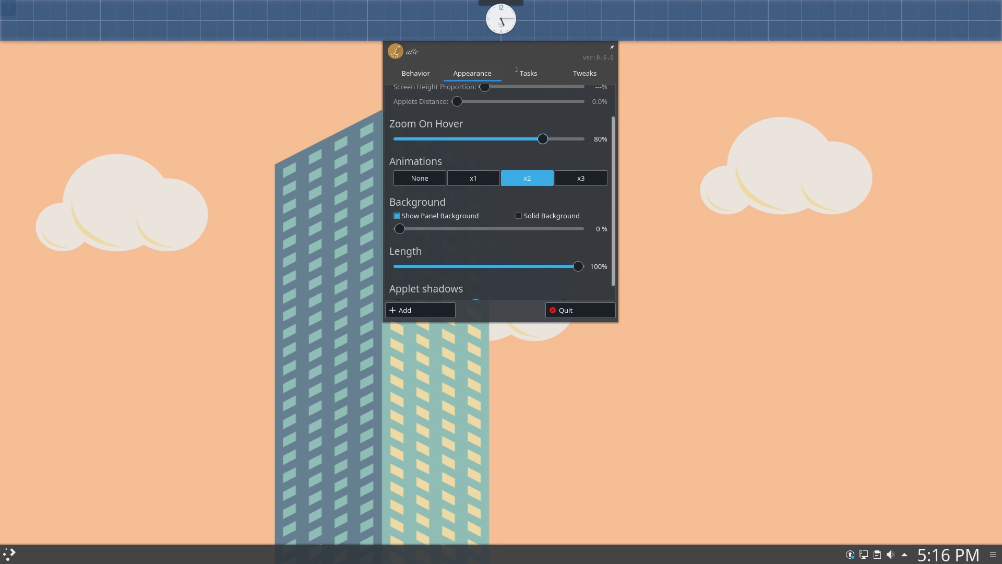
scroll(615, 173, up, 1)
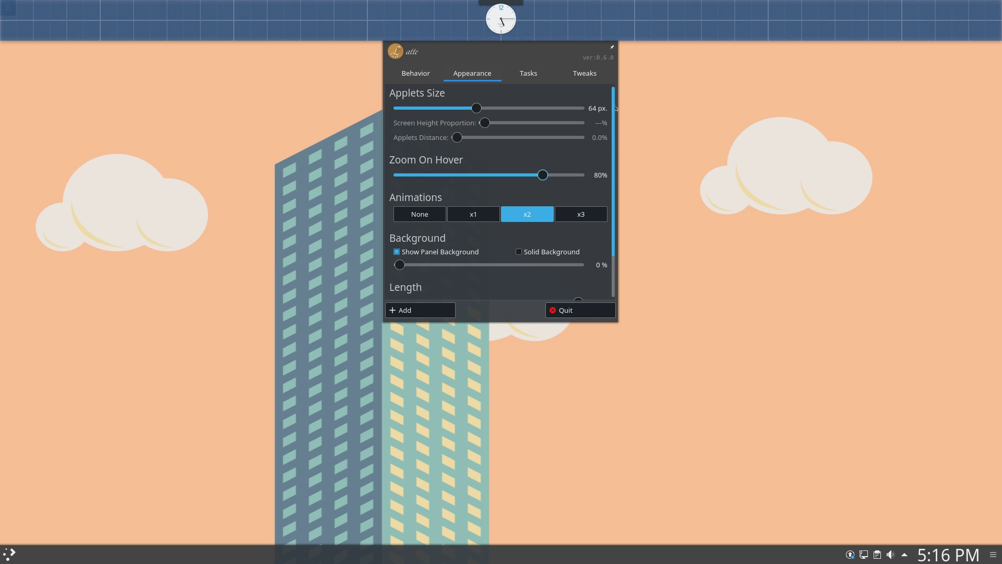
Browse the Tasks and Tweaks settings pages.
click(528, 73)
click(575, 75)
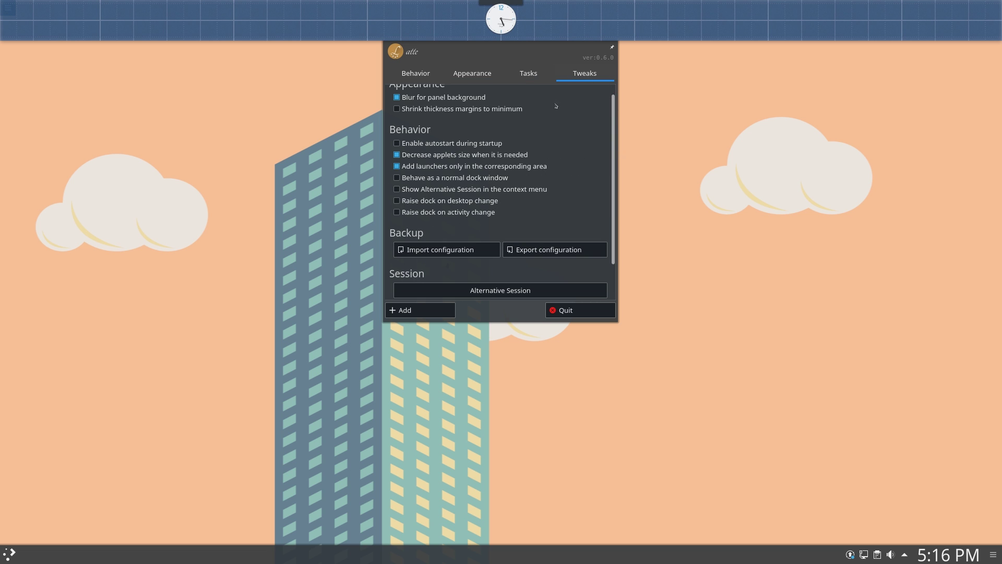
scroll(603, 147, up, 1)
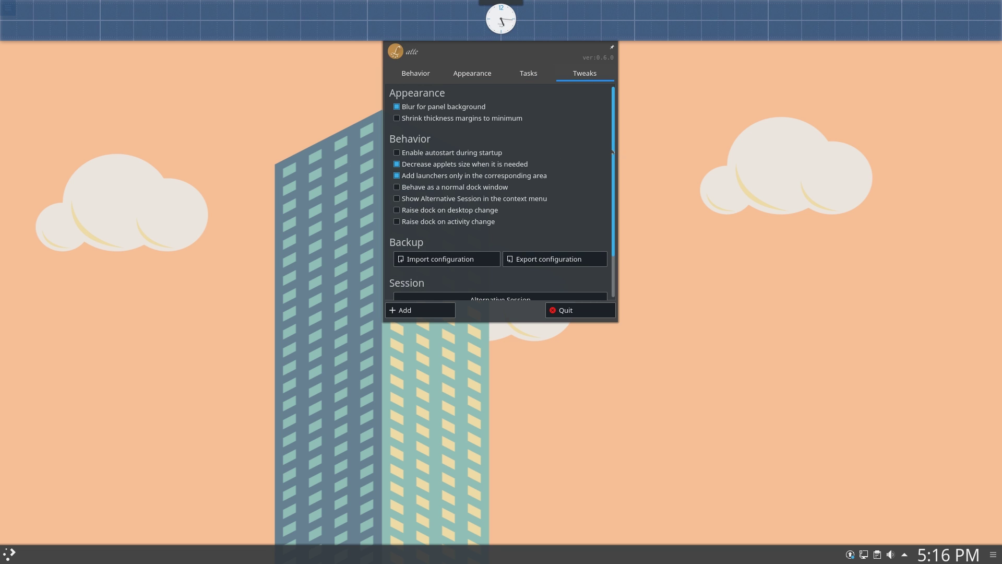
scroll(612, 152, down, 2)
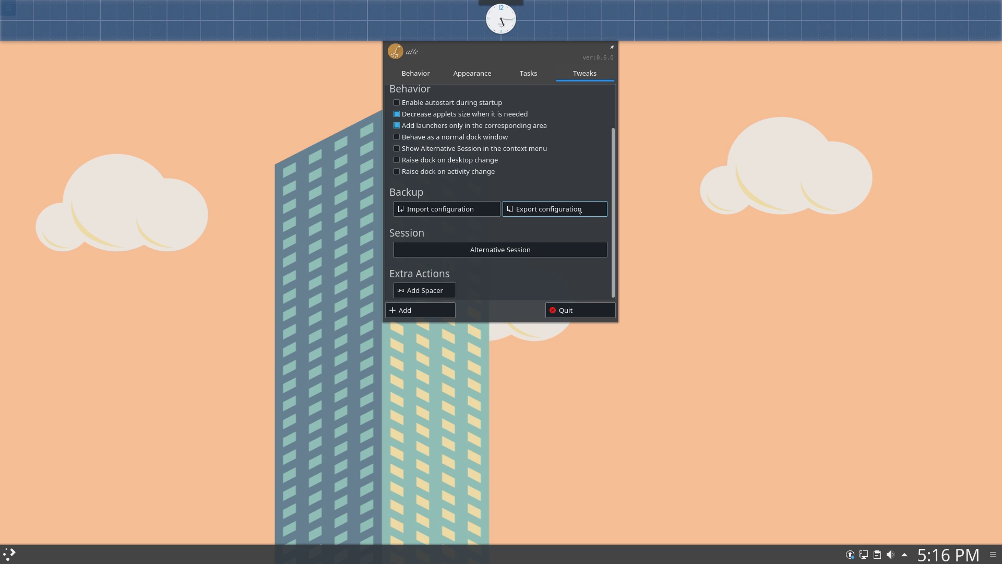
scroll(609, 138, up, 2)
scroll(602, 106, down, 2)
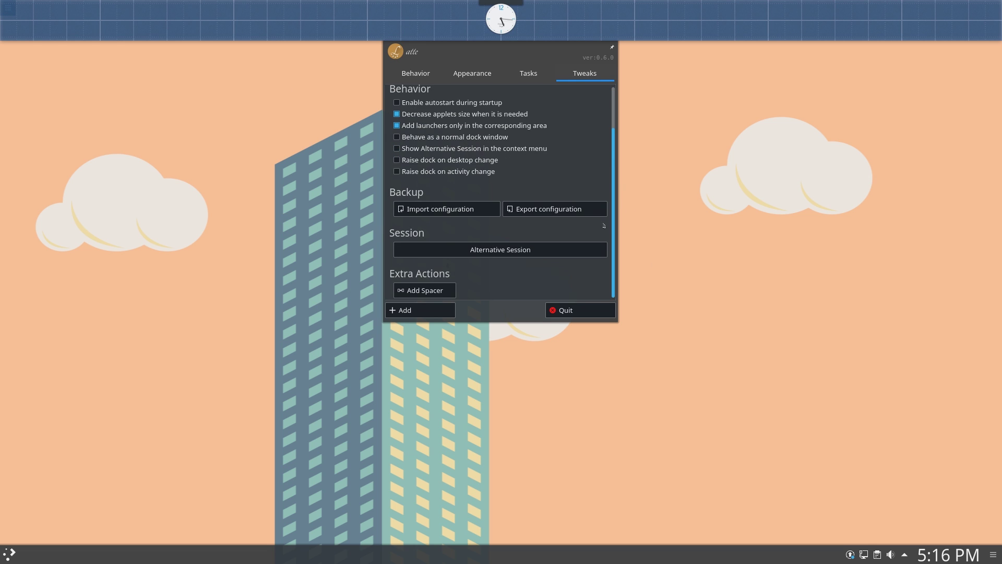
Quit Latte settings, drag File Manager beside the dock clock, and launch Dolphin from it.
click(564, 311)
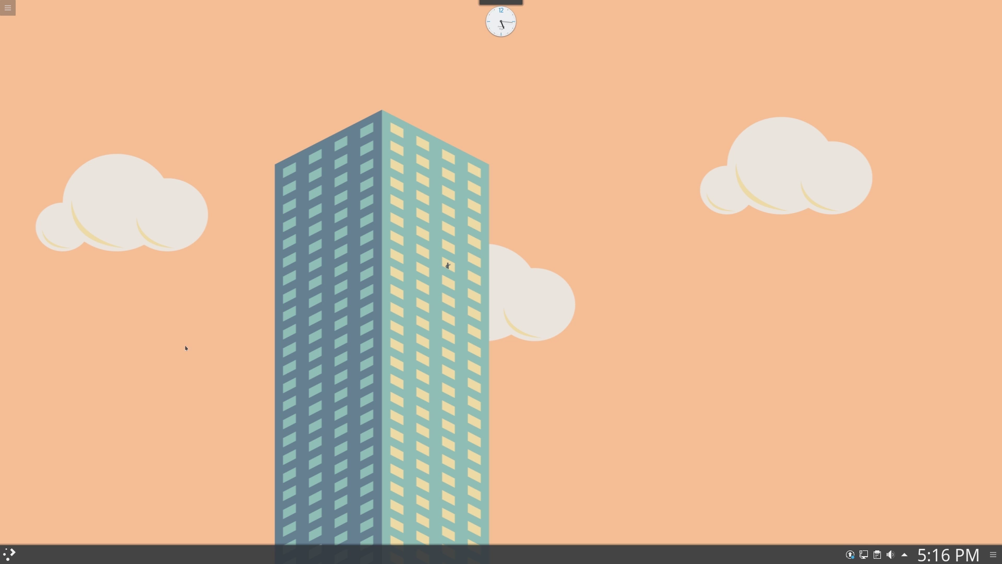
key(super)
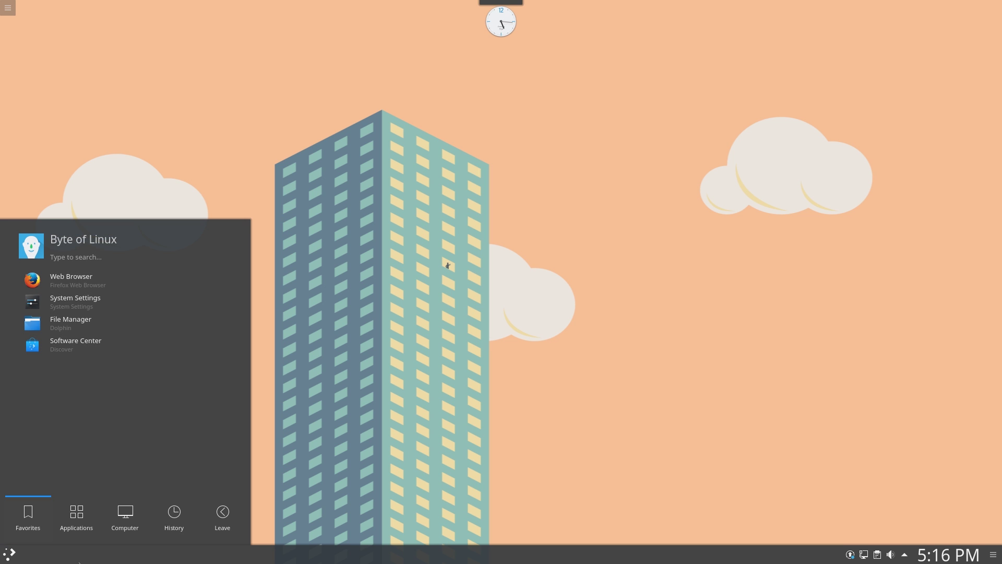
key(Down)
key(Down)
key(Down)
drag(156, 324, 477, 21)
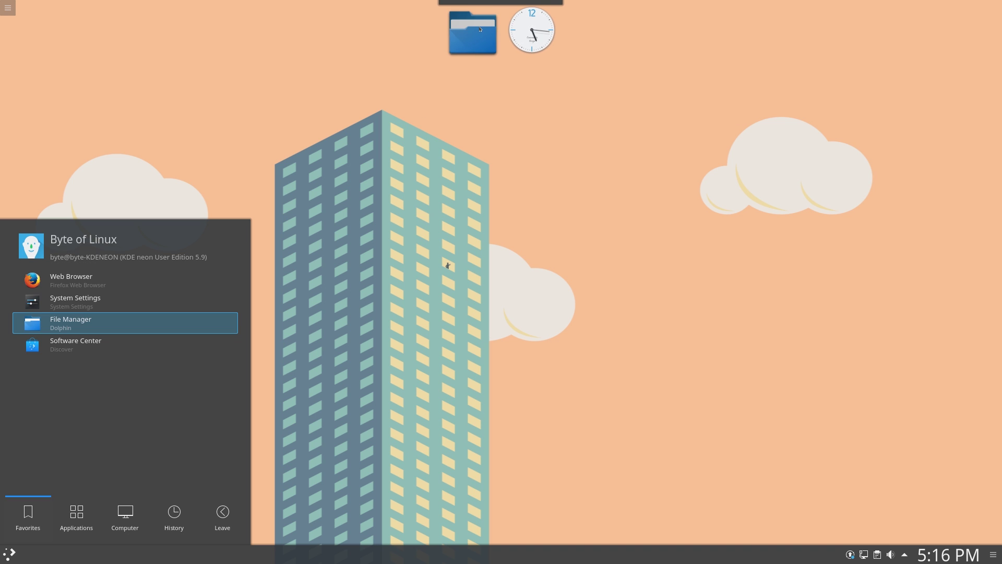
click(479, 29)
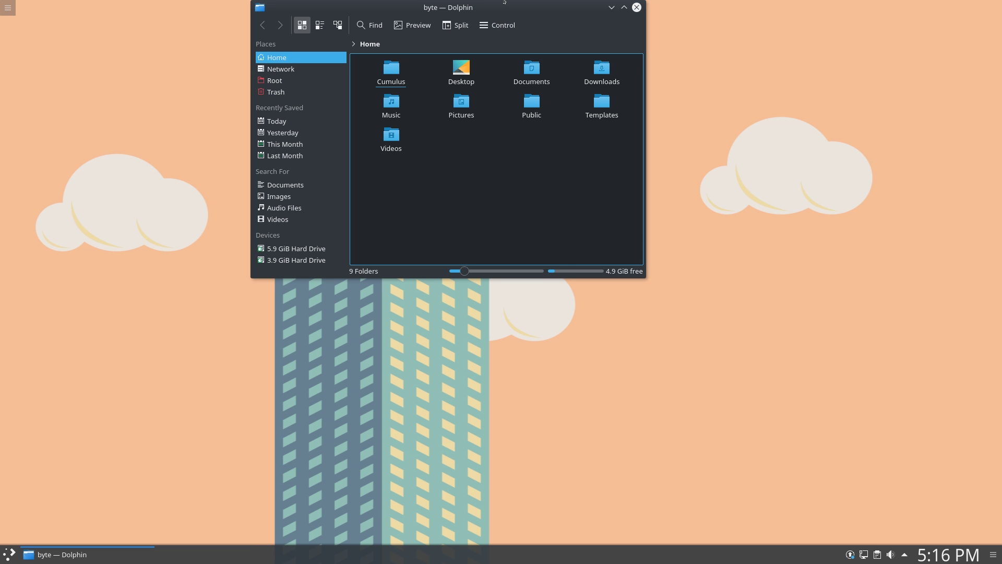
Close the file manager, add a new Latte dock with a clock, and check its calendar.
click(689, 126)
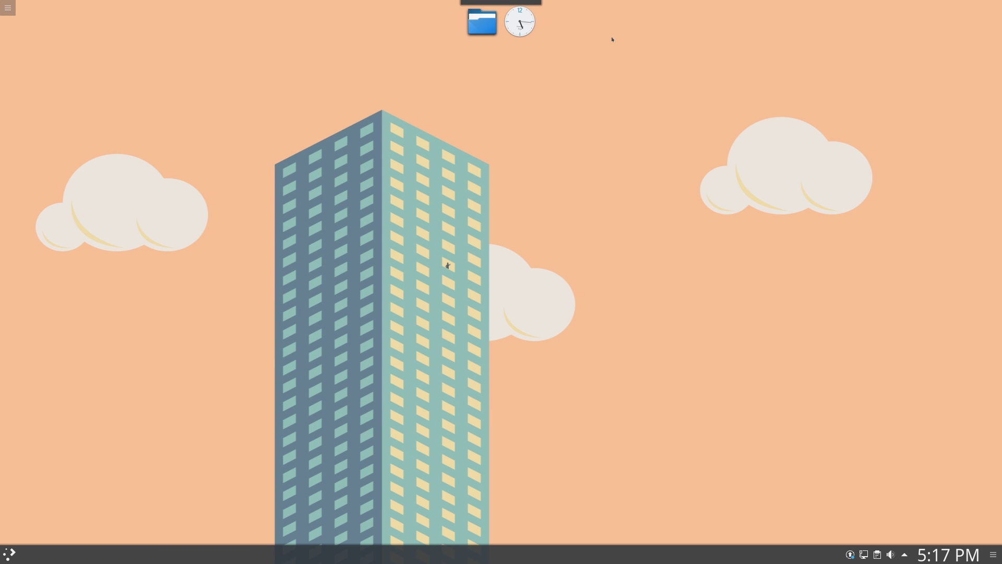
right_click(473, 49)
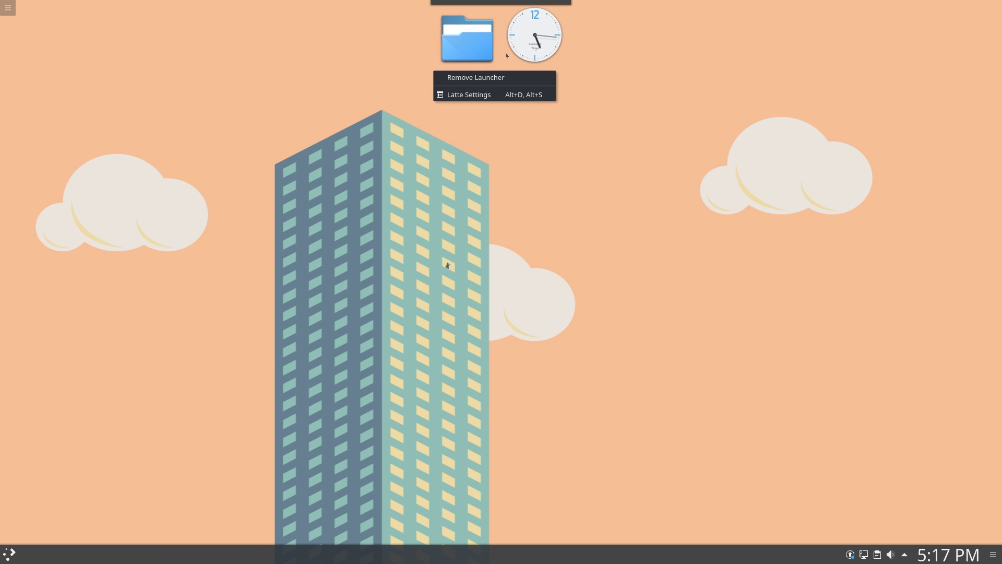
click(487, 91)
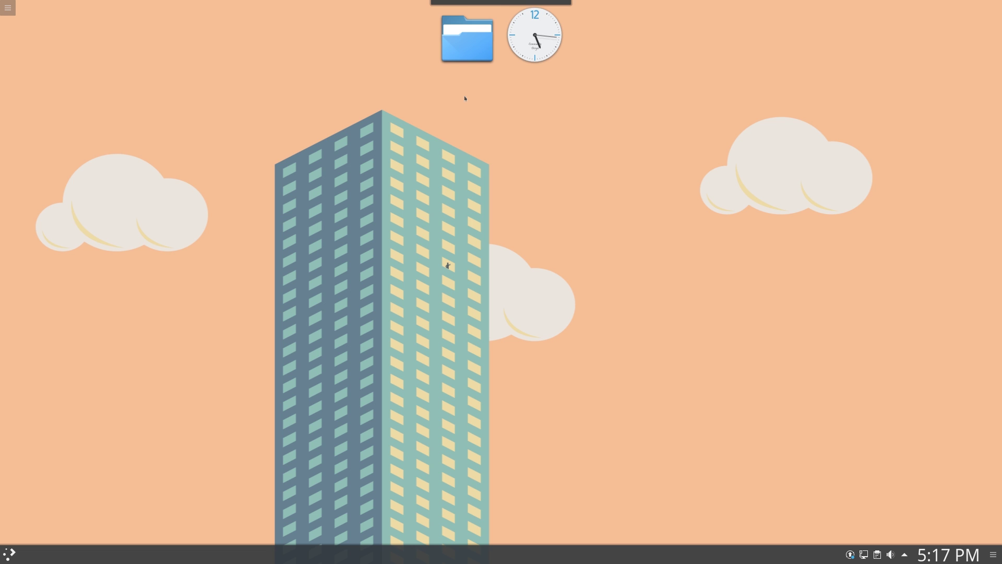
click(412, 310)
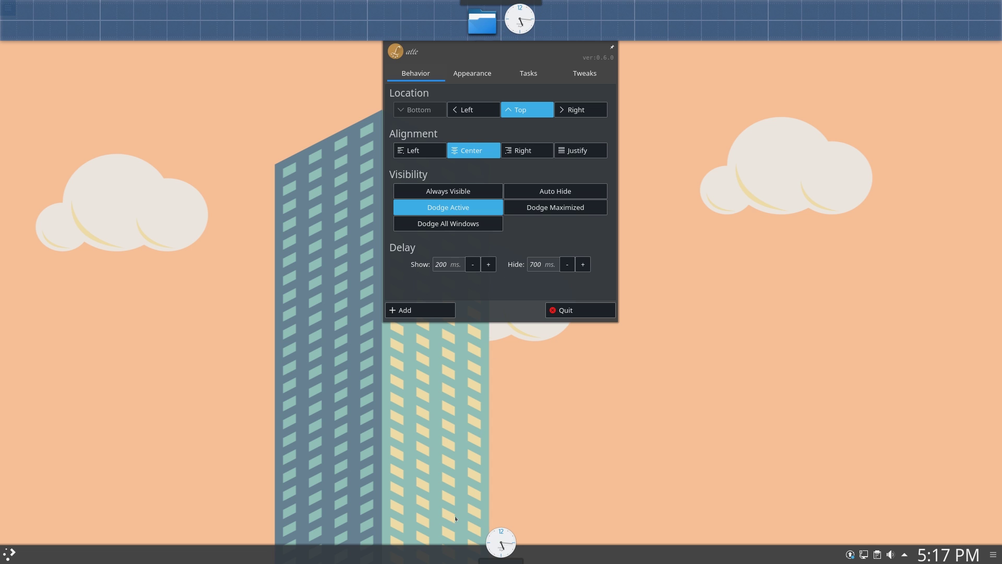
click(500, 543)
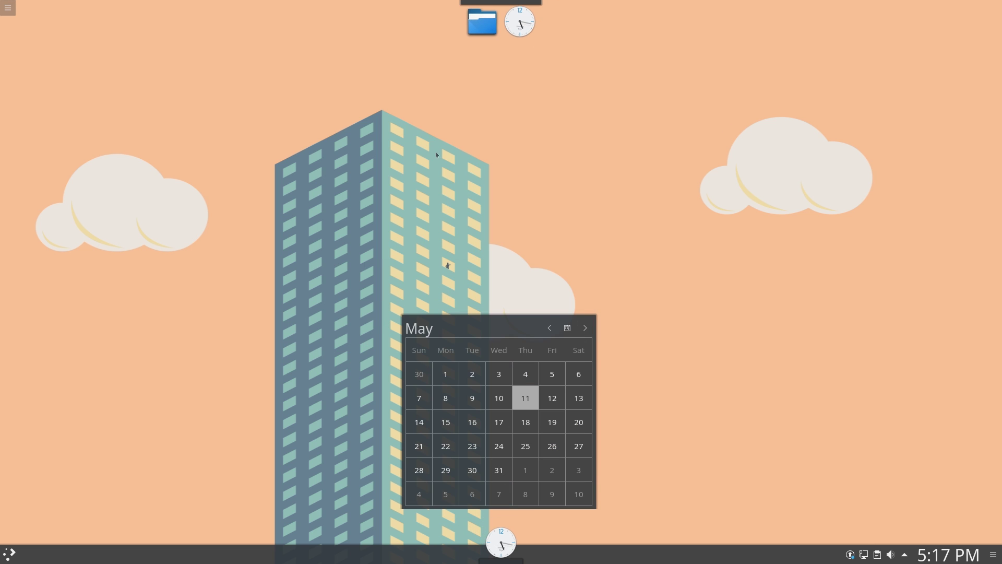
click(476, 264)
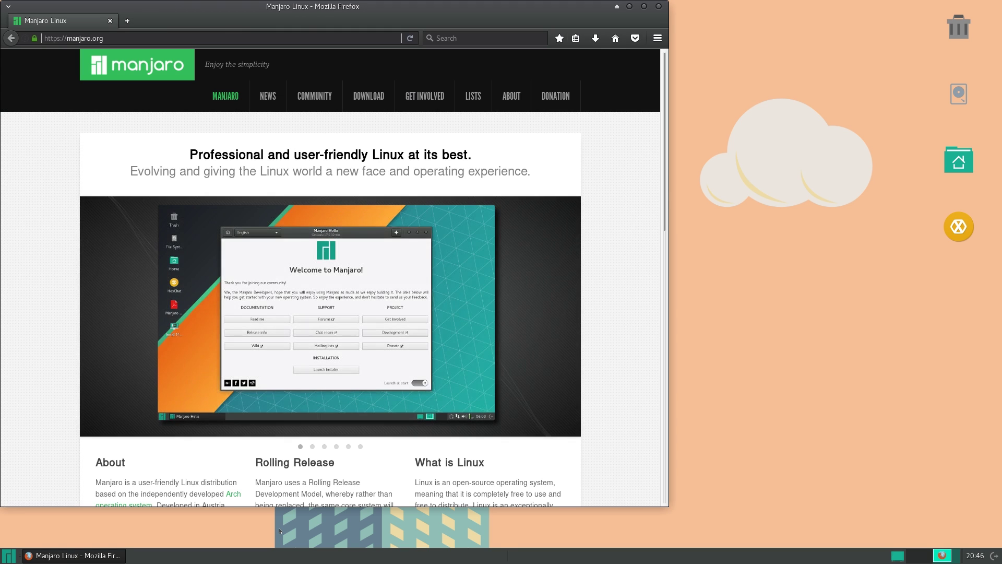
Load the Cairo-Dock website at glx-dock.org in Firefox.
key(ctrl+l)
text(glx-dock.org/)
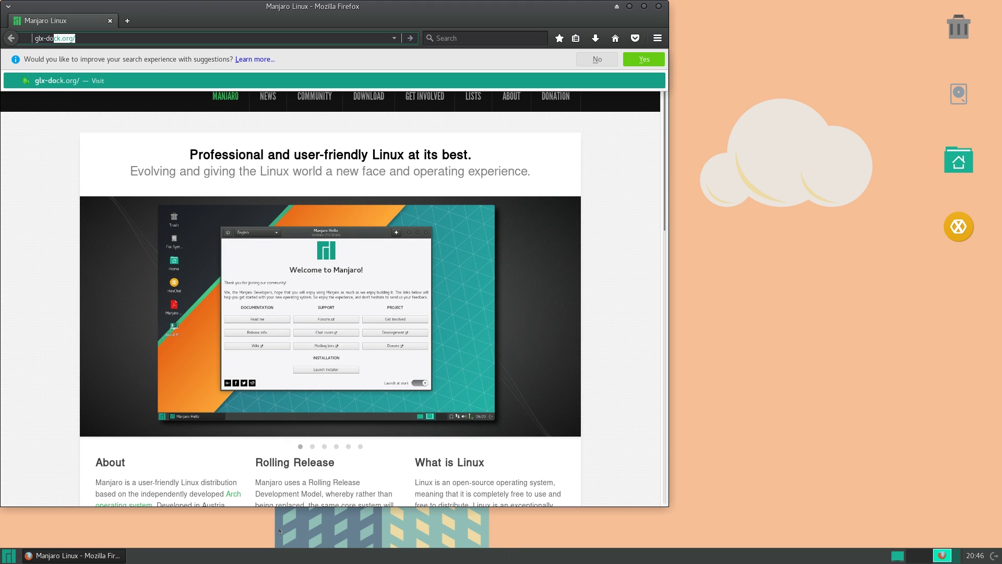
key(Return)
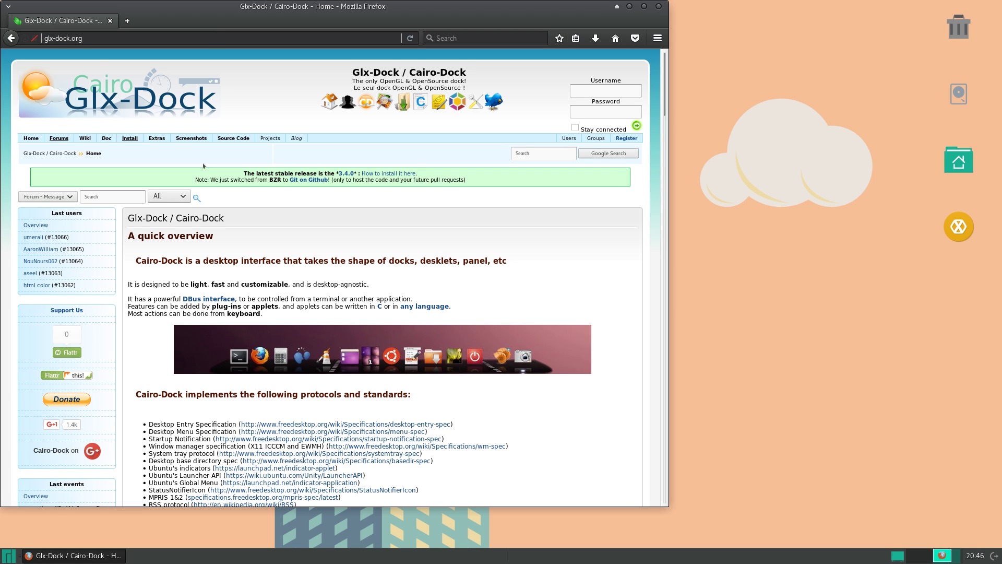
Open the site's Install section with the installation instructions.
scroll(274, 295, down, 7)
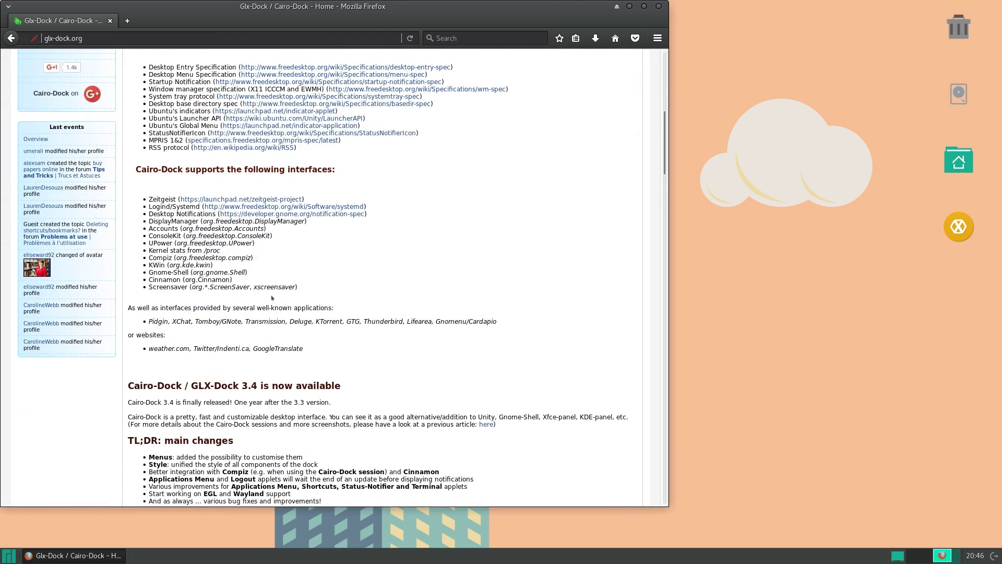
scroll(280, 306, up, 4)
scroll(280, 306, up, 3)
click(129, 137)
Launch the Pamac package manager and search for 'cairo'.
key(super)
text(pac)
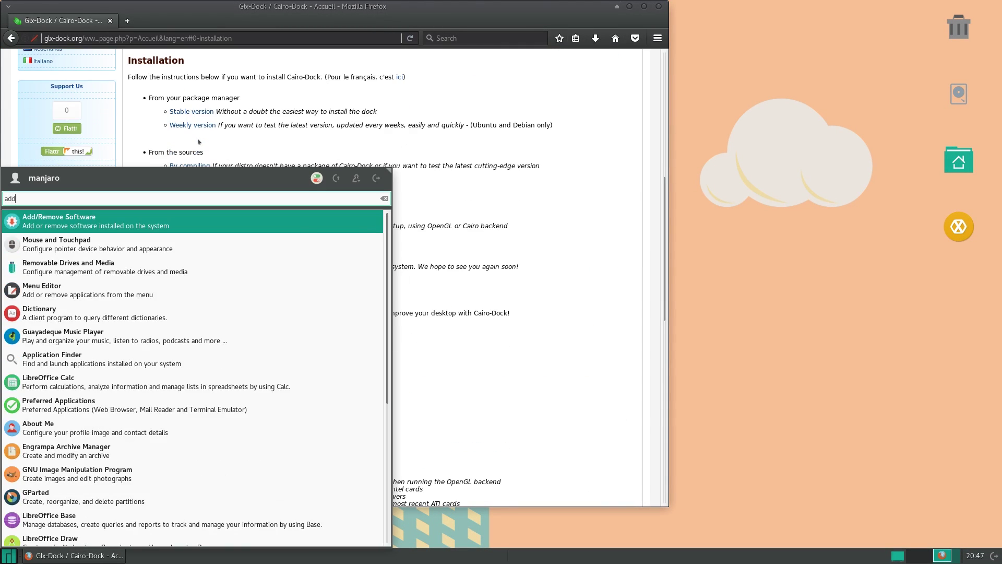
key(Return)
text(cairo)
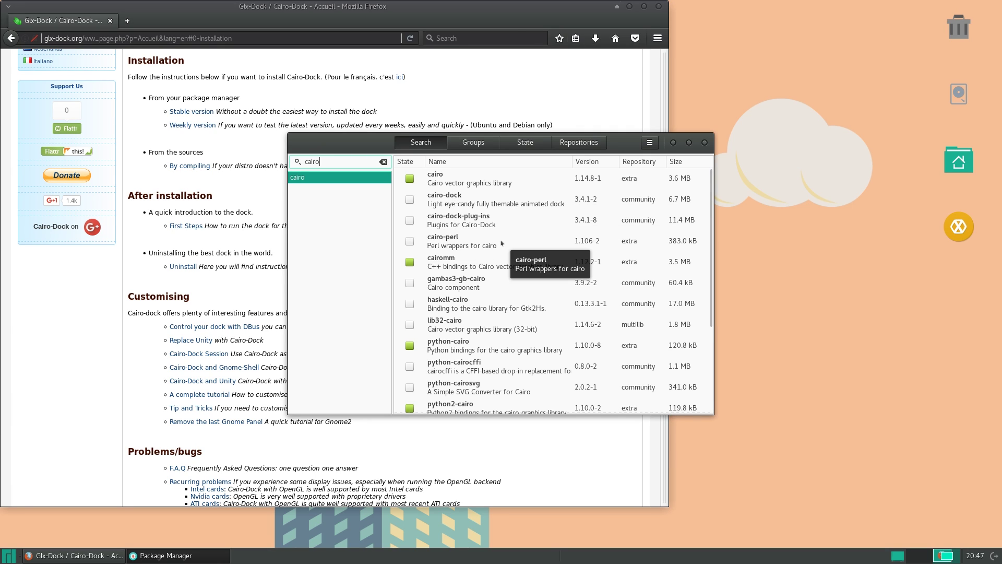
Install cairo-dock and cairo-dock-plug-ins, authorizing with the account password, then close Pamac.
click(409, 200)
click(410, 220)
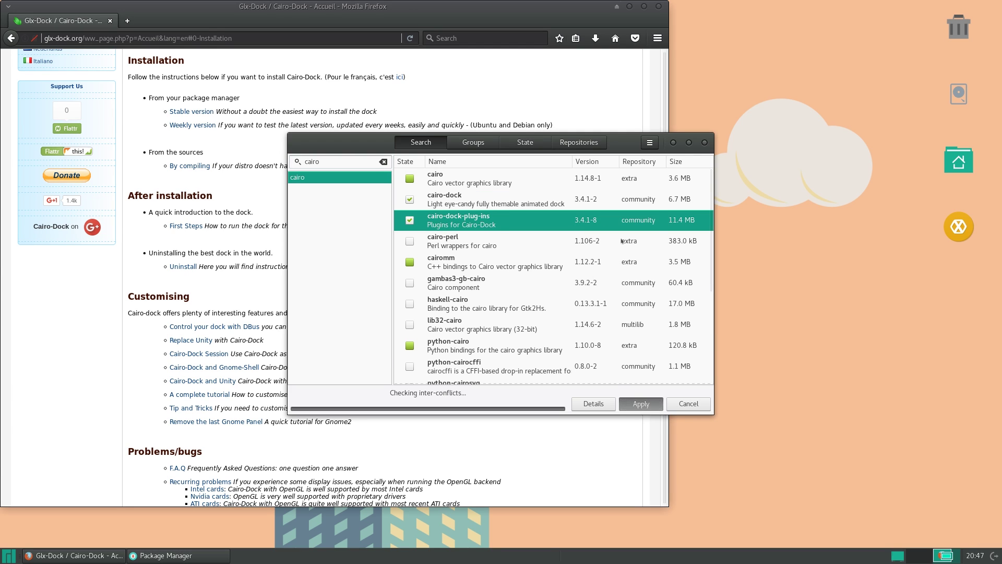
click(629, 403)
click(638, 207)
text(•)
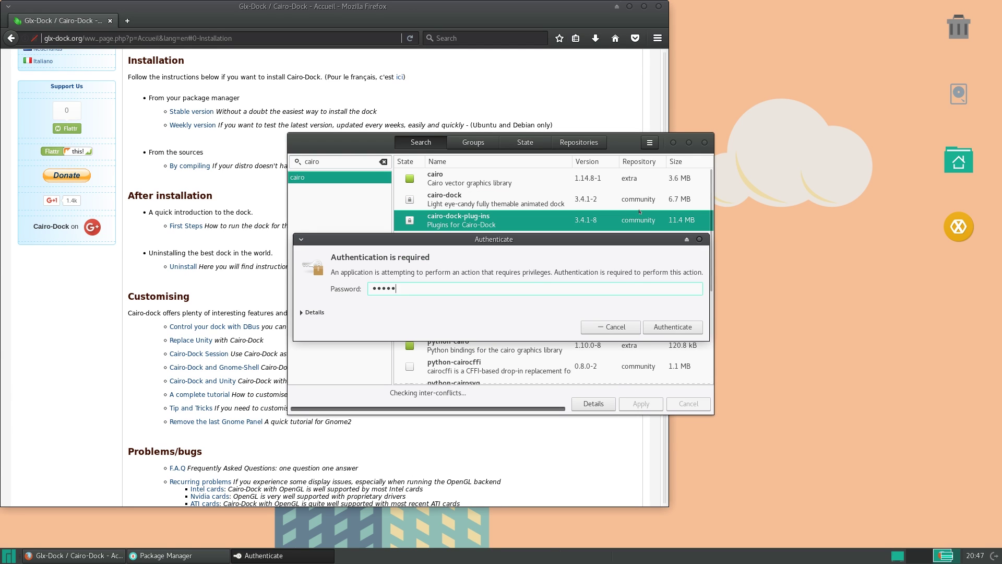
key(Return)
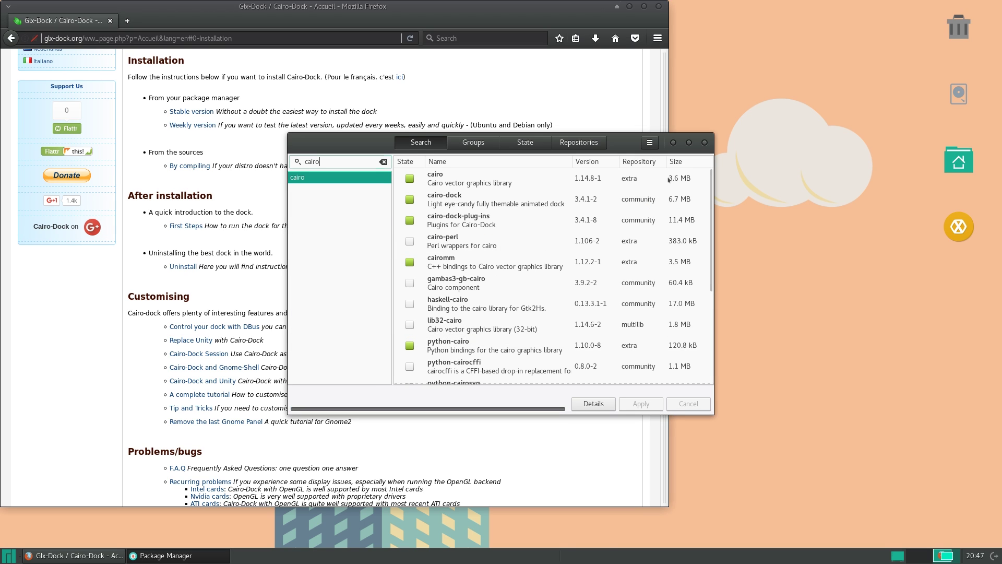
click(705, 142)
Close Firefox and launch Cairo-Dock from the application menu search.
click(659, 6)
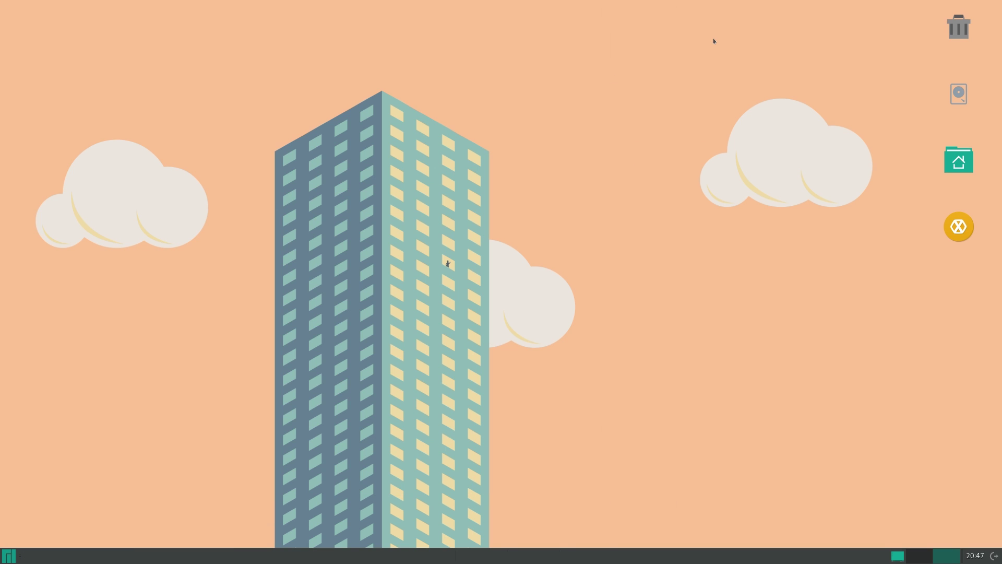
key(super)
text(cari)
key(BackSpace)
key(BackSpace)
text(i)
key(Return)
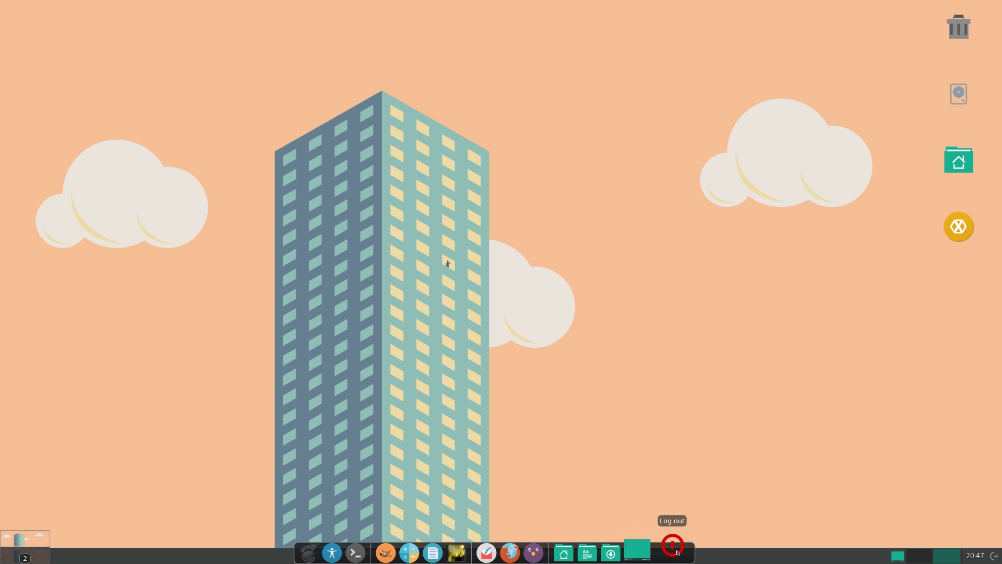
Open Cairo-Dock's configuration window via the dock's Cairo-Dock > Configure menu.
right_click(680, 545)
mouse_move(673, 502)
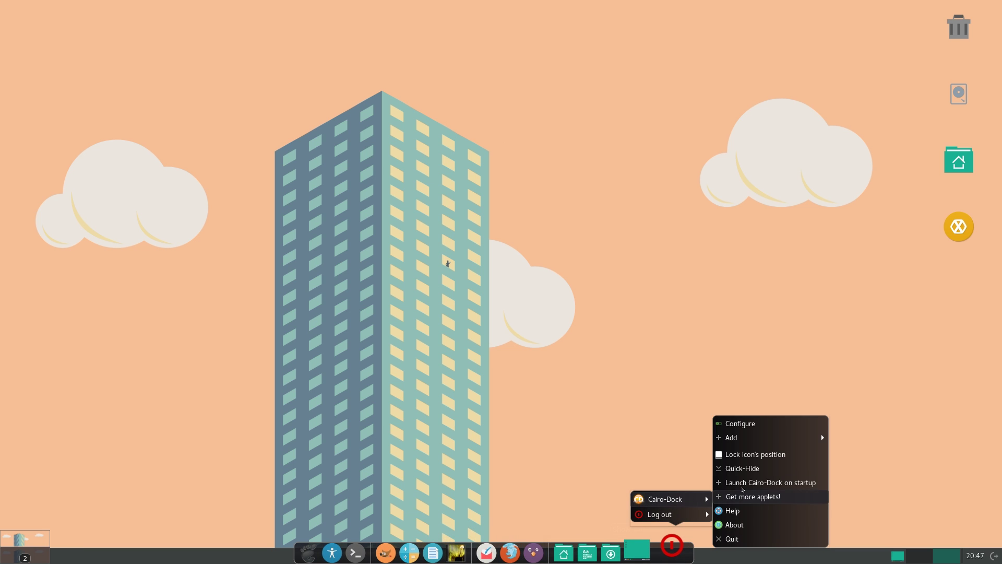
click(766, 426)
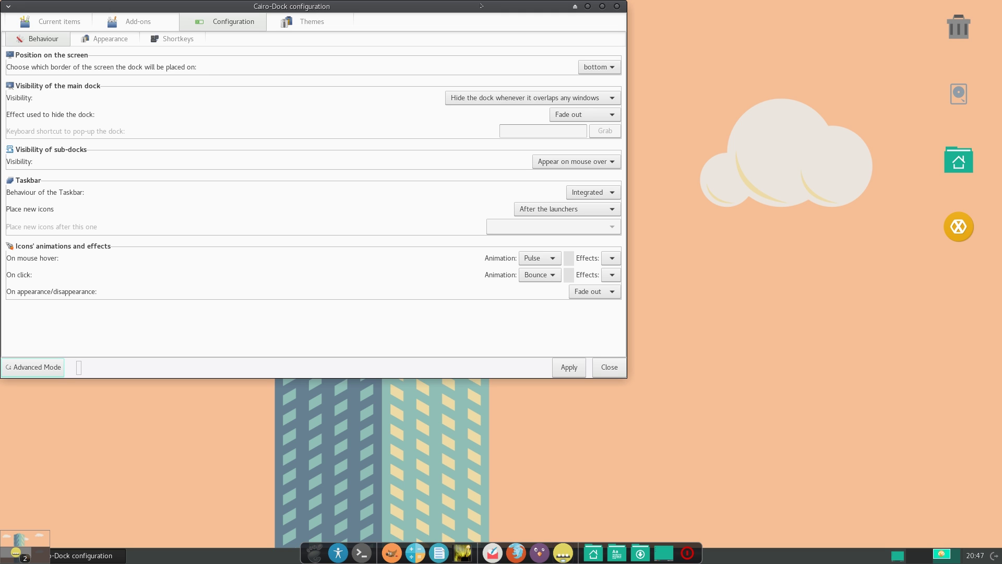
Centre the configuration window and change the mouse-hover animation from Pulse to Wobbly, keeping bottom position.
drag(481, 6, 633, 48)
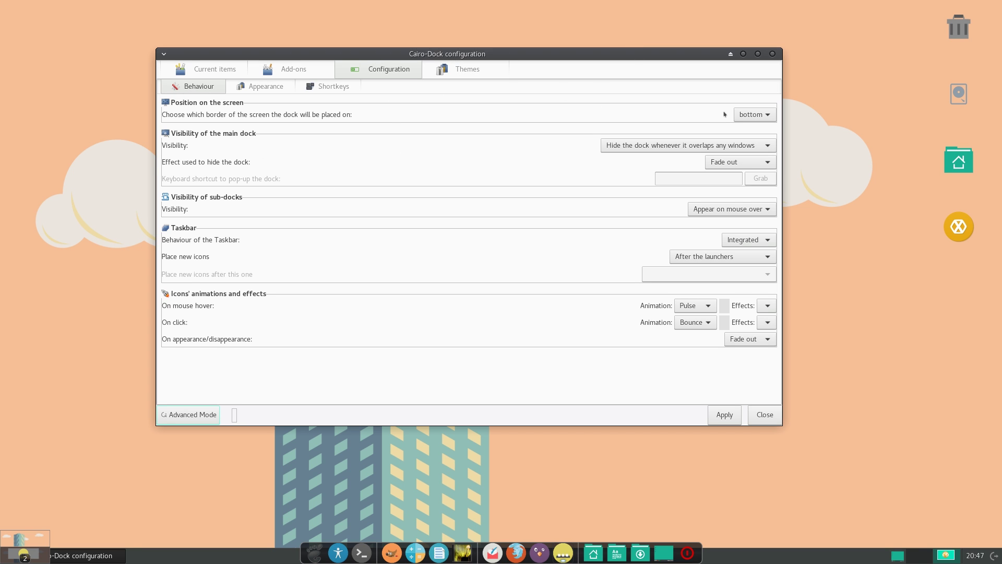
click(746, 114)
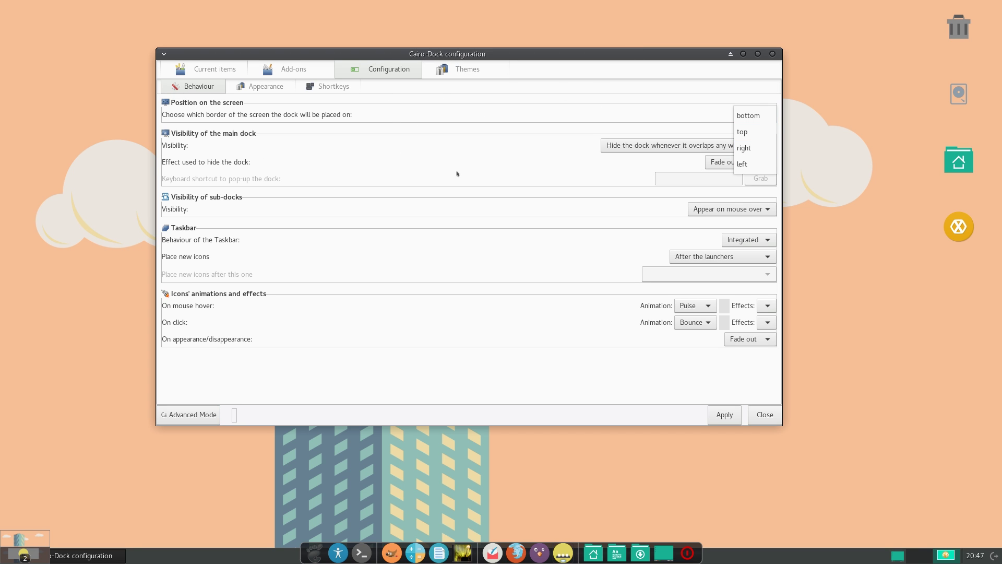
click(370, 157)
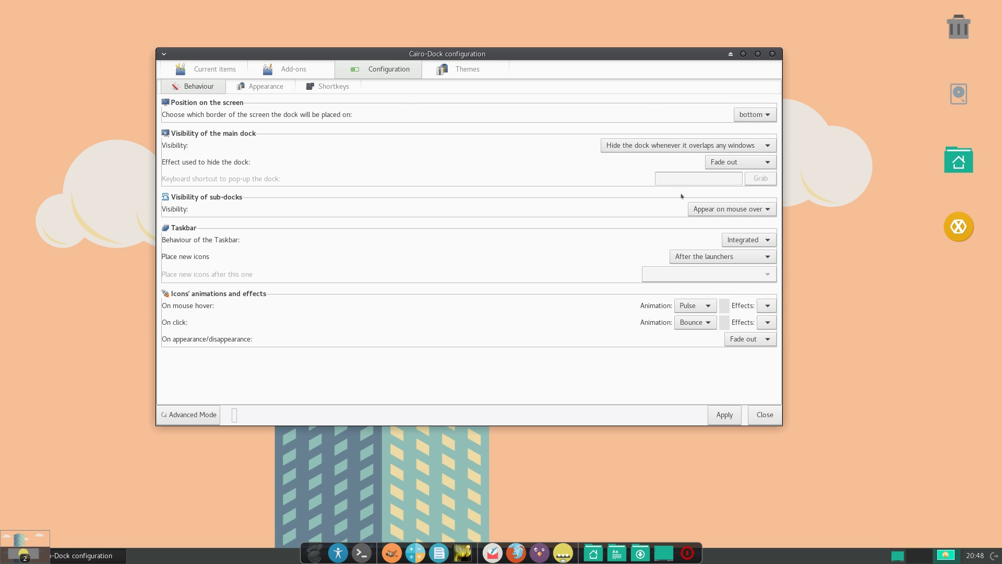
mouse_move(431, 238)
click(703, 307)
click(696, 368)
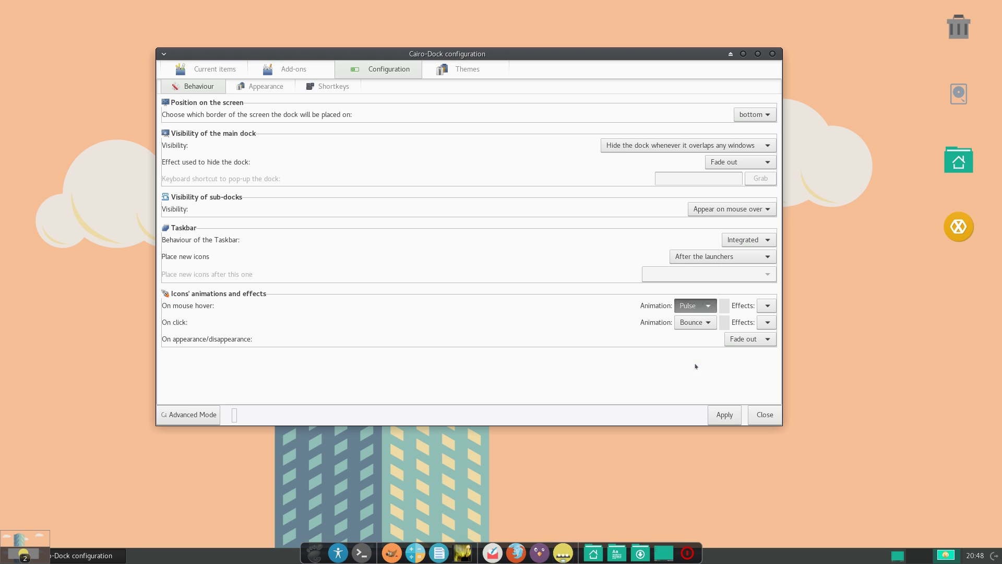
click(730, 415)
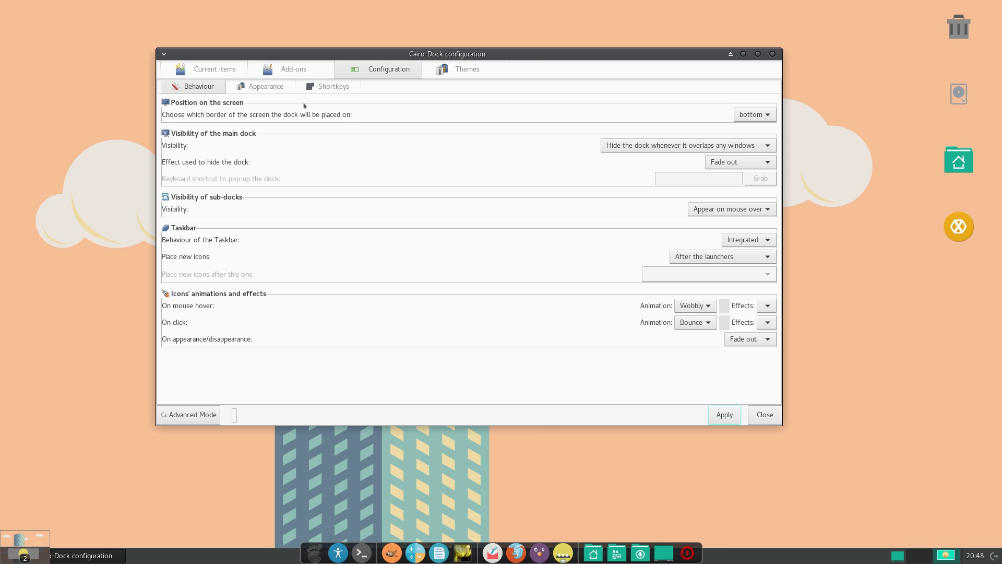
Set the dock icon size to Very Big in Appearance, keeping the Custom style, and apply.
click(274, 93)
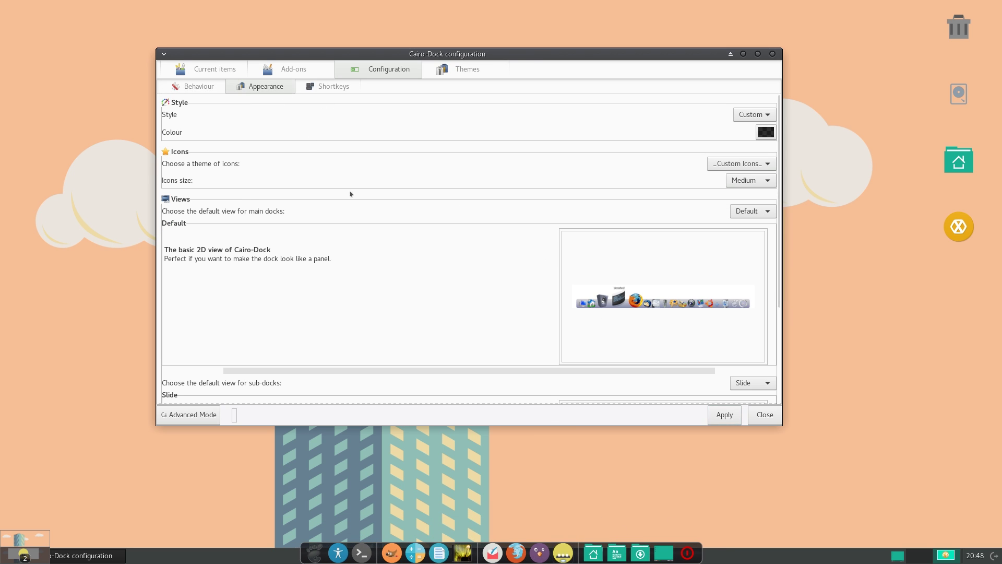
click(757, 114)
click(736, 178)
click(741, 180)
click(748, 212)
click(724, 415)
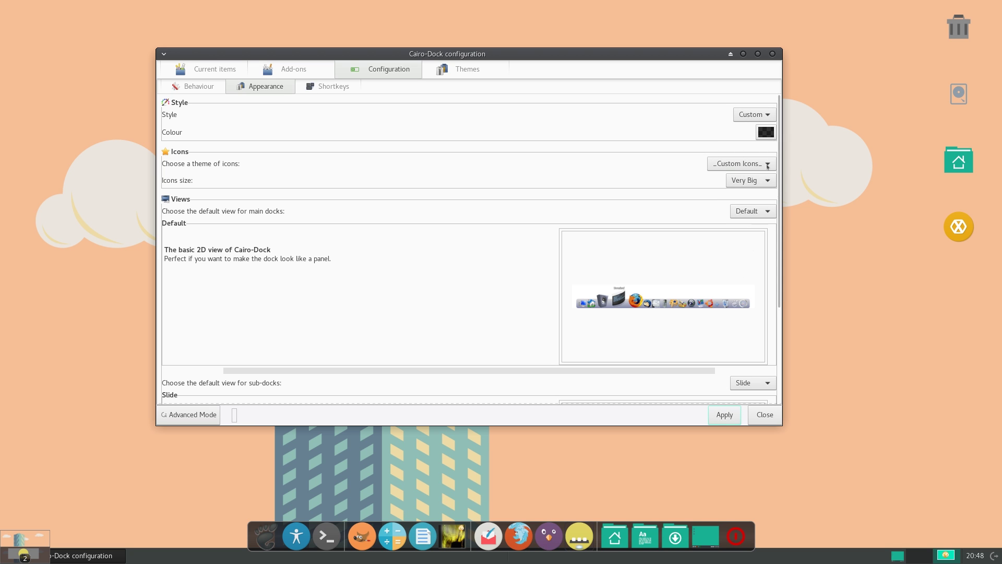
Look over the icon themes without changing them, then show the Shortkeys list.
click(741, 163)
click(624, 190)
scroll(624, 191, down, 3)
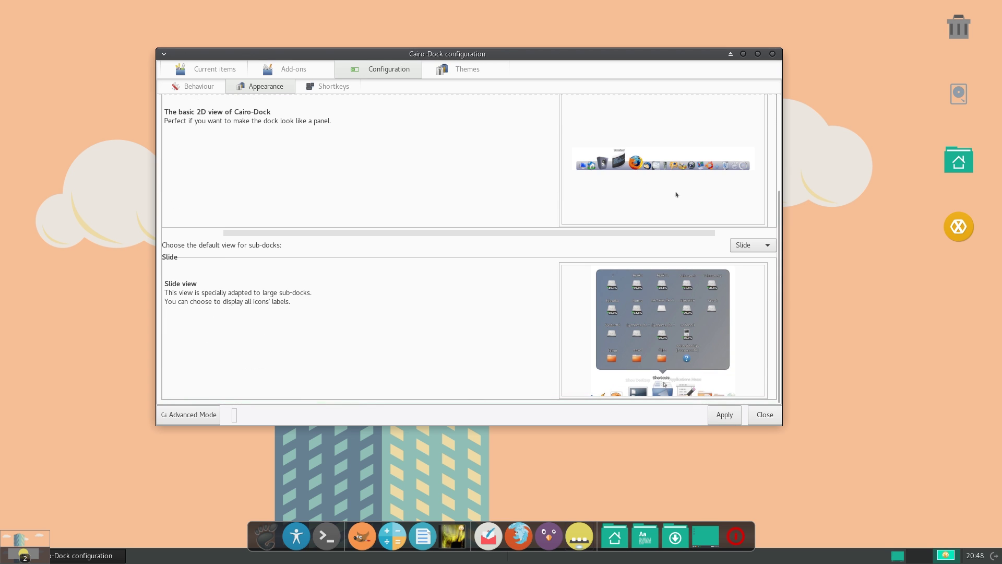
scroll(678, 193, up, 3)
scroll(364, 234, down, 3)
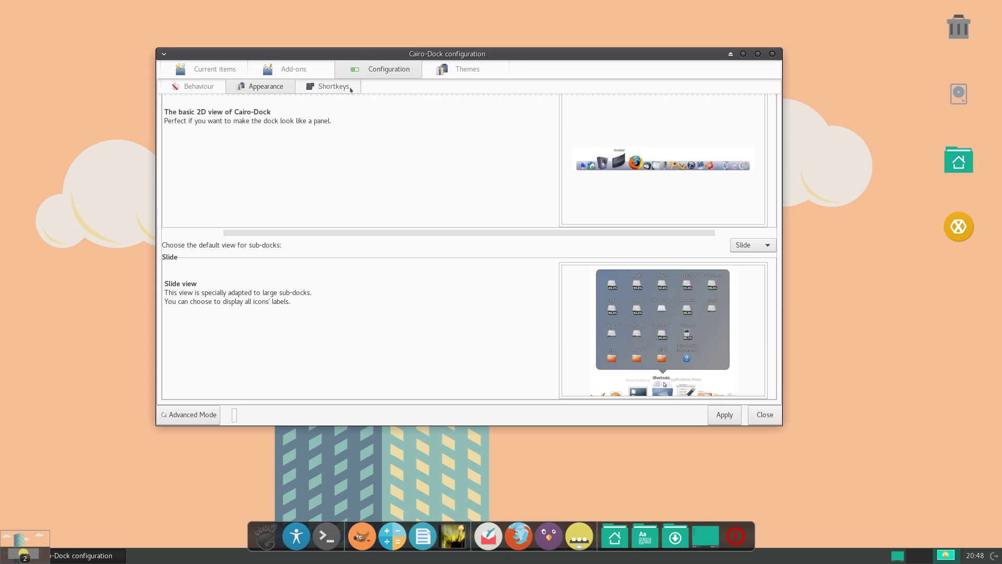
click(353, 86)
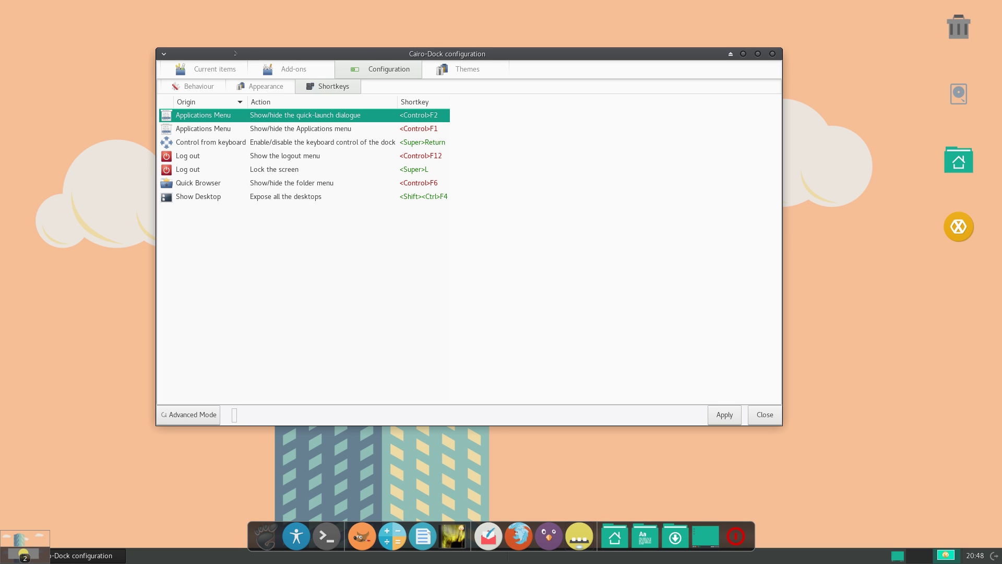
Inspect the bottom dock's Applications Menu, separator and GIMP items, then open the Add-ons list.
click(217, 69)
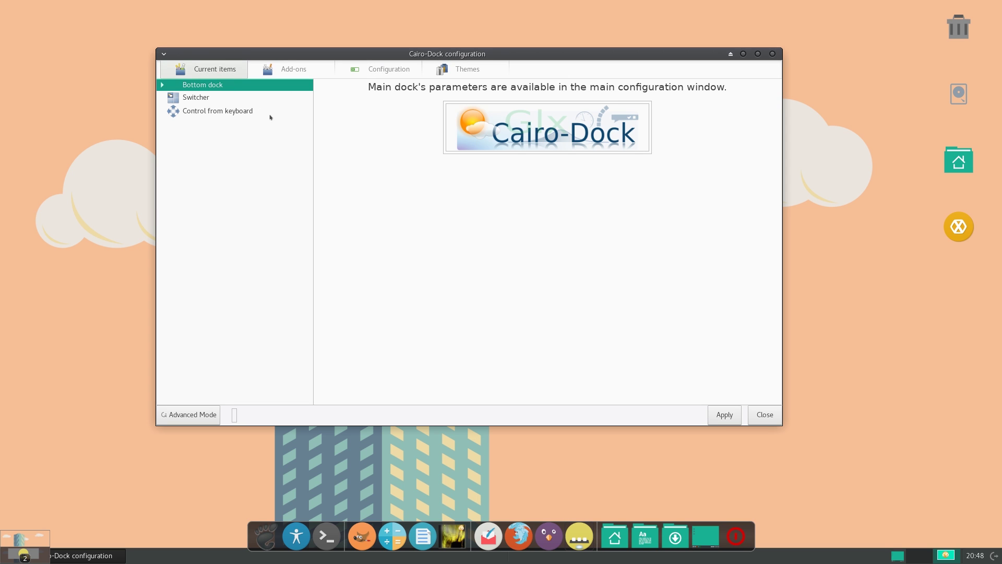
click(162, 85)
click(190, 98)
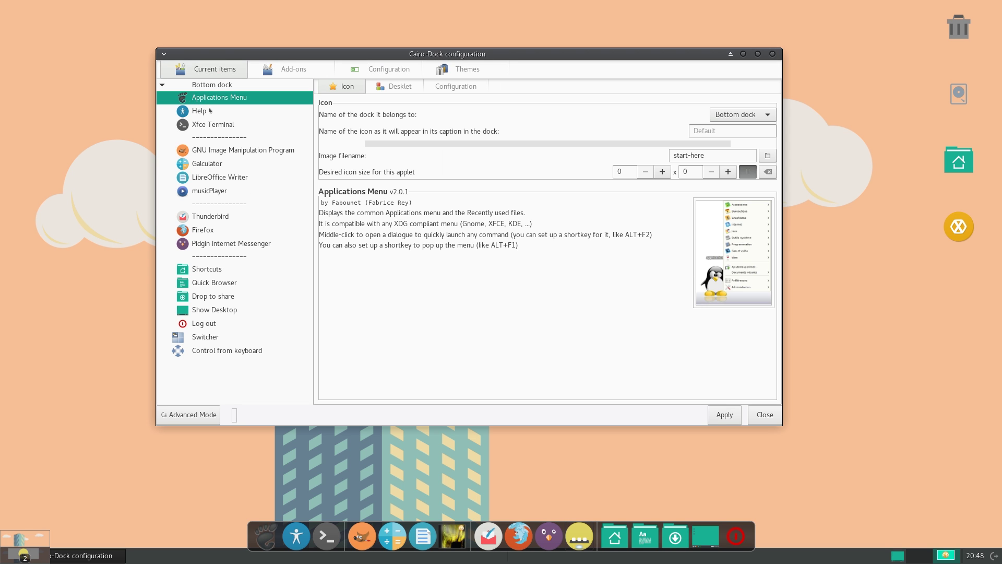
click(219, 137)
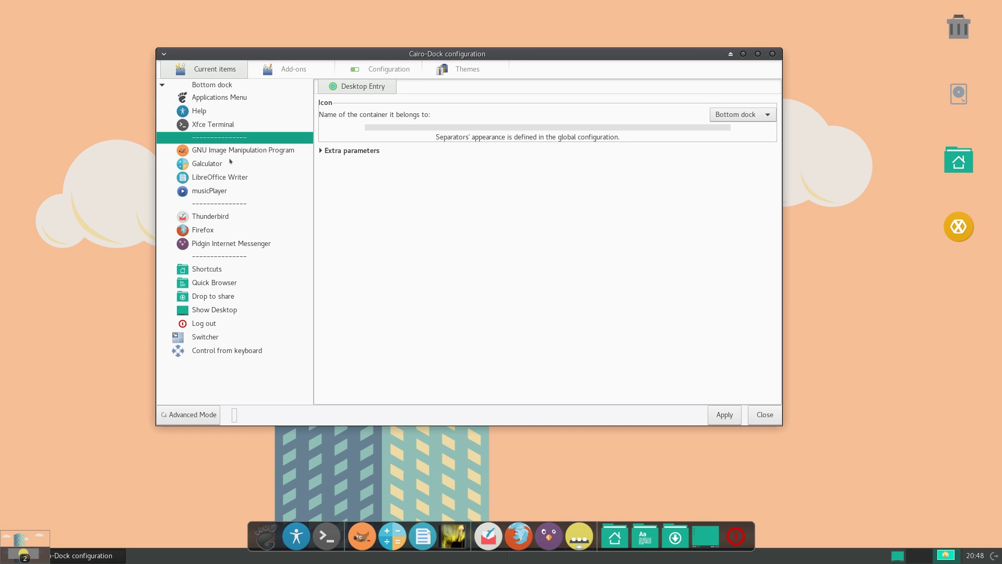
click(225, 151)
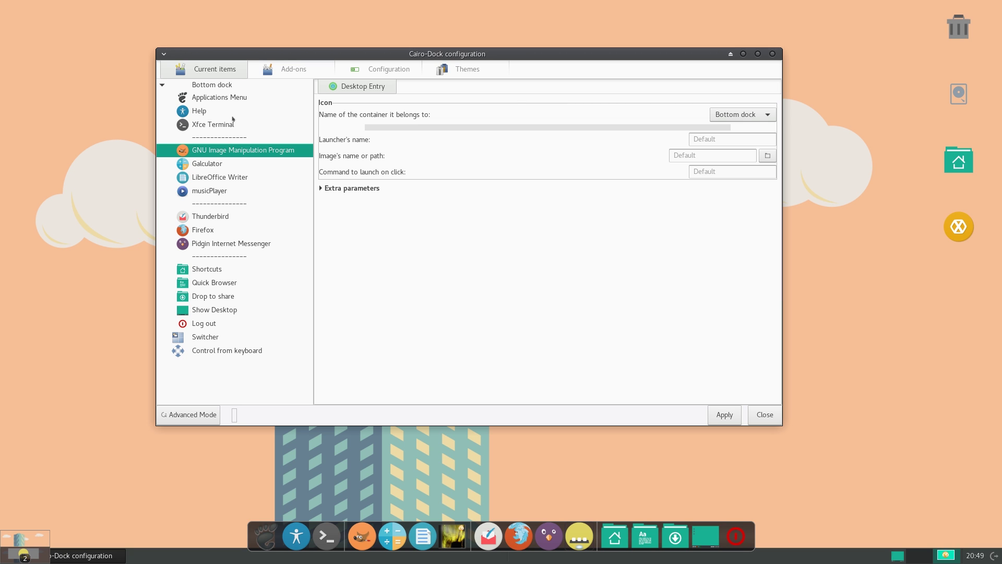
click(293, 69)
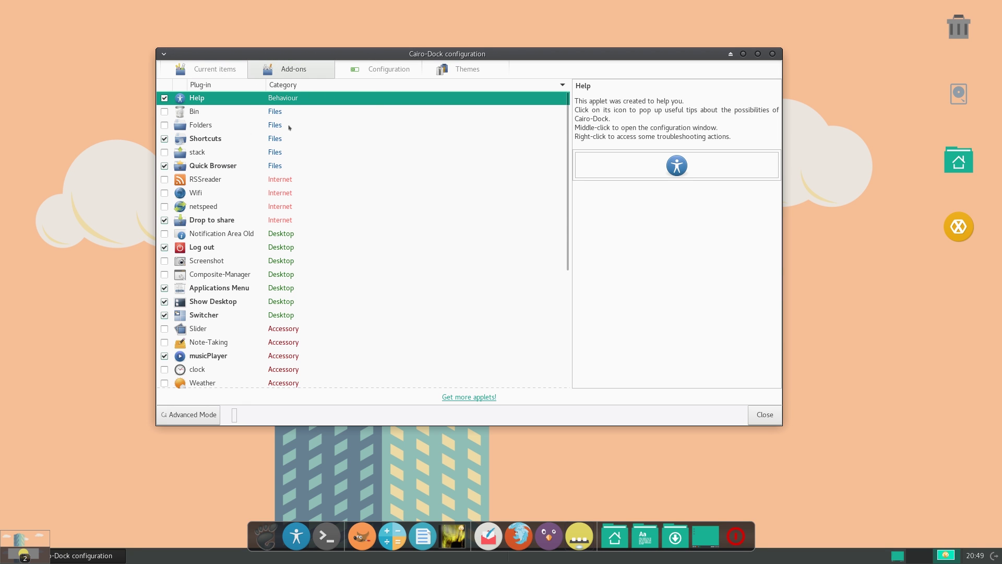
Scroll through the entire Add-ons plug-in list and back, then return to Configuration.
scroll(483, 156, down, 5)
scroll(516, 166, up, 5)
scroll(243, 133, down, 5)
scroll(270, 158, up, 5)
scroll(293, 129, down, 5)
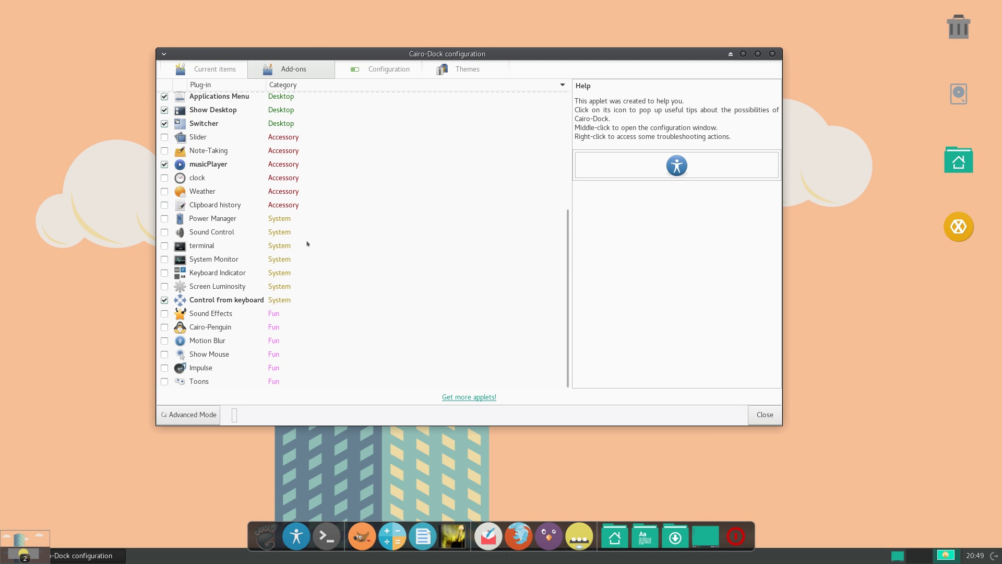
scroll(439, 222, up, 5)
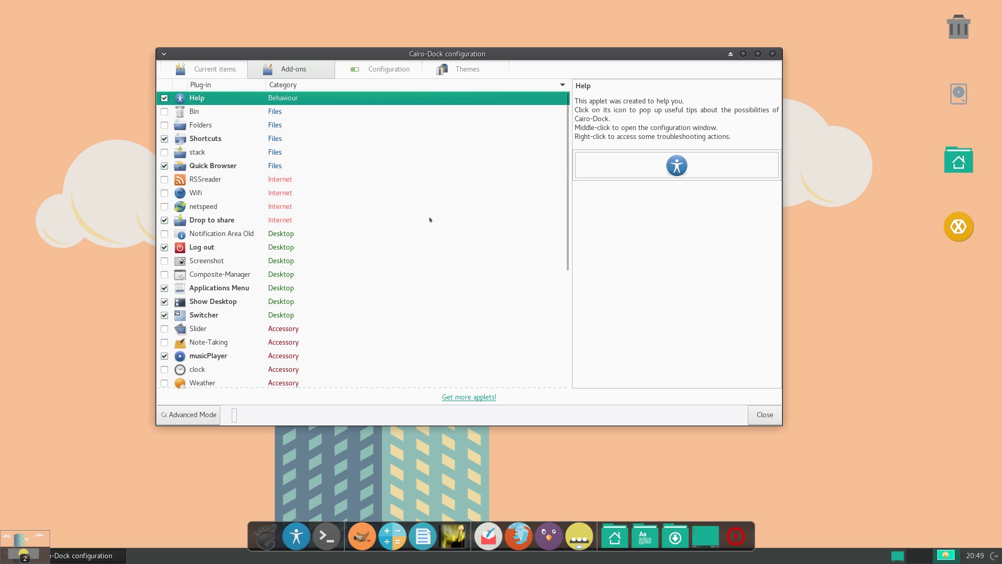
click(383, 71)
Preview the MeeGo, MeeGo-Clear, MacOSX, Elementary and Chrome themes, ending on Chrome.
click(469, 71)
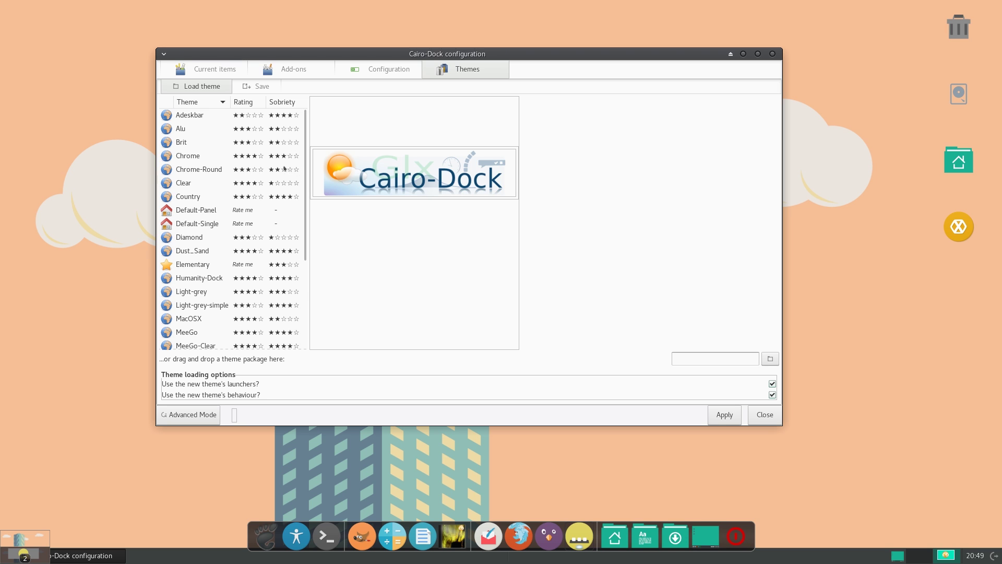
scroll(270, 166, down, 5)
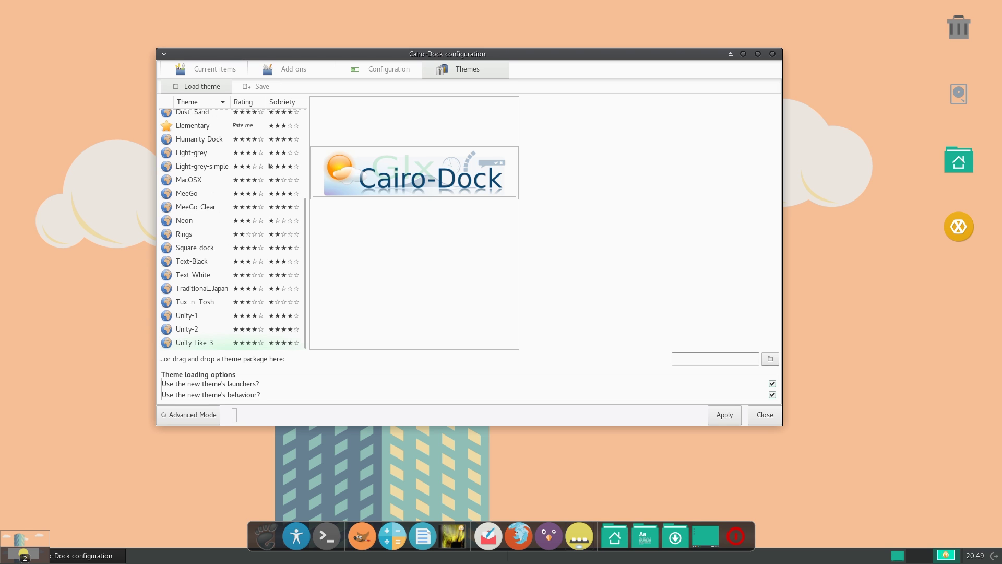
click(189, 192)
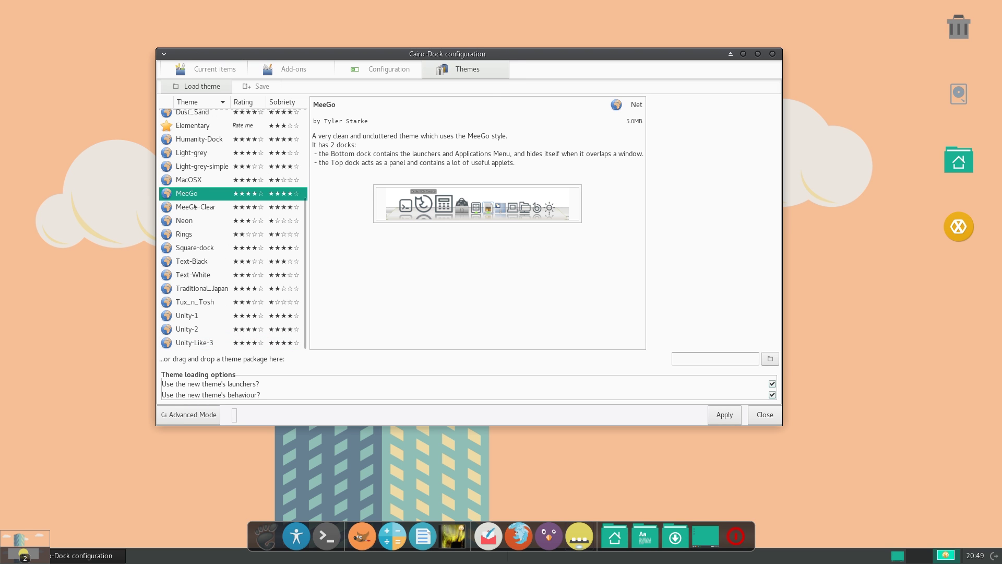
key(Down)
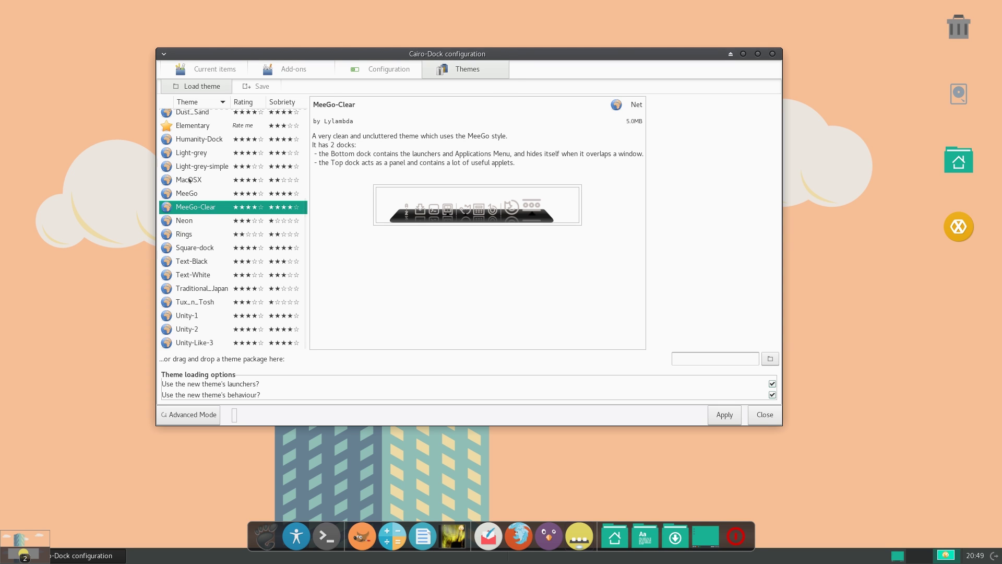
click(188, 180)
scroll(198, 188, up, 2)
click(206, 192)
scroll(206, 193, up, 3)
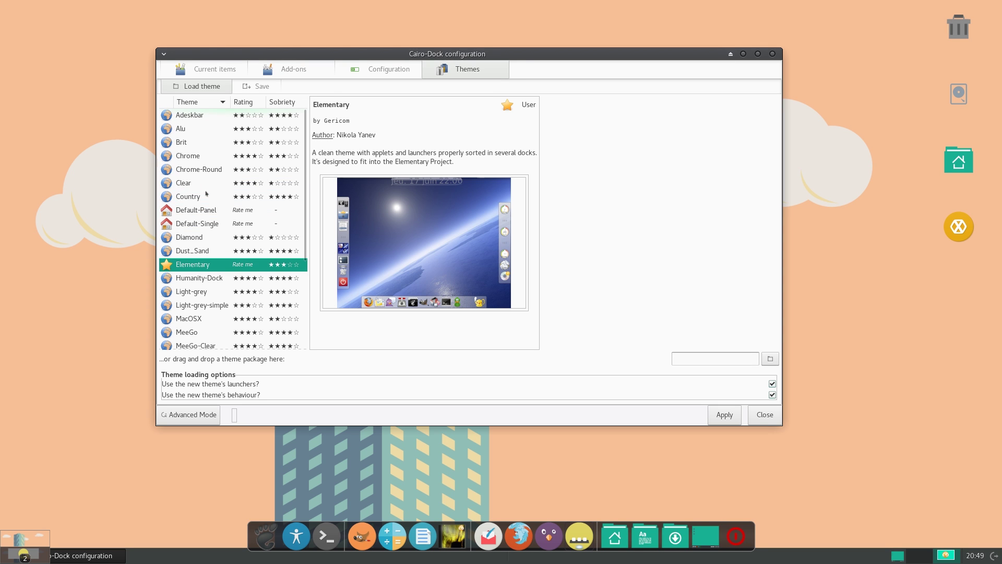
click(237, 154)
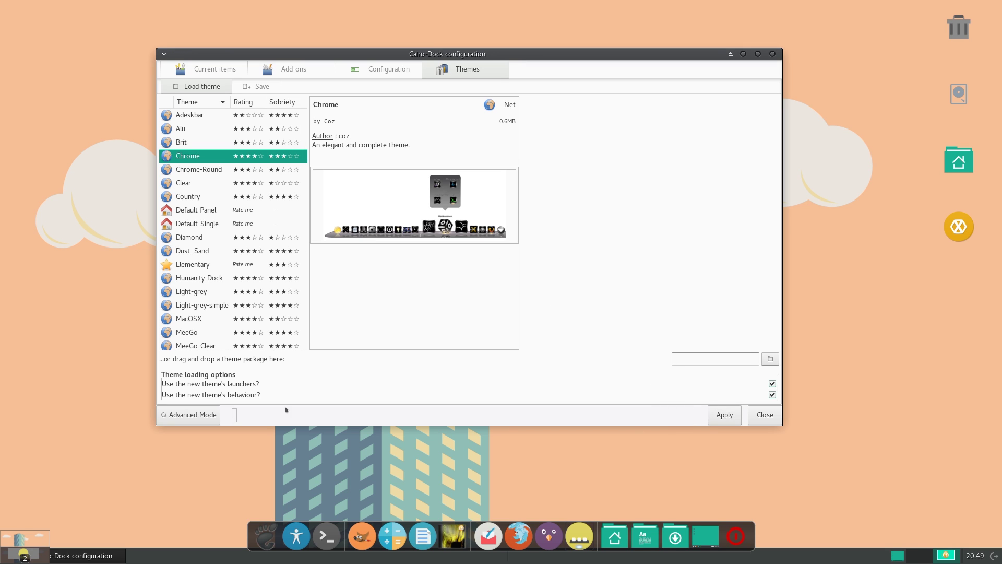
Restore the advanced configuration window to a smaller size and show the Icon Effects plug-in settings.
click(211, 415)
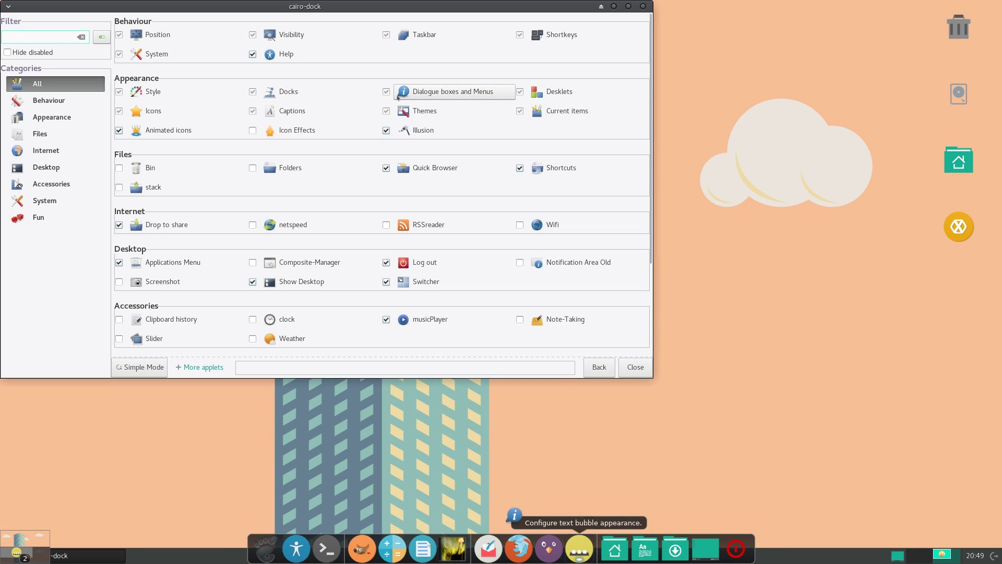
double_click(506, 2)
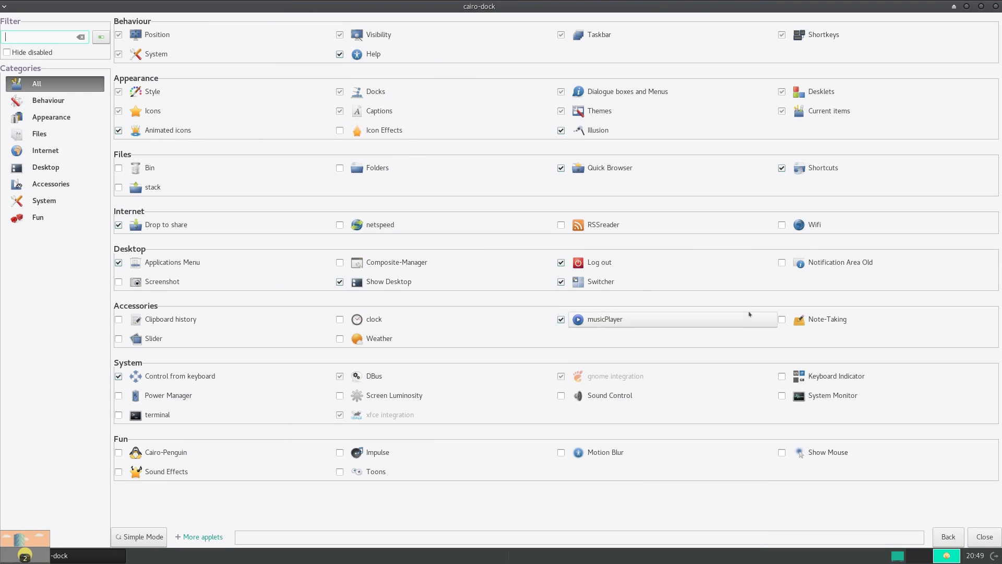
double_click(813, 6)
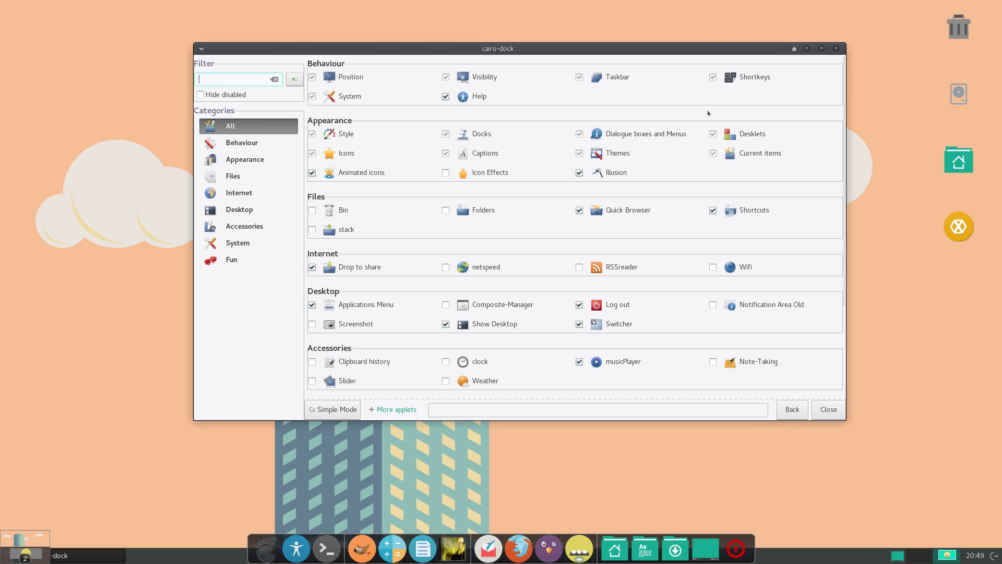
click(479, 170)
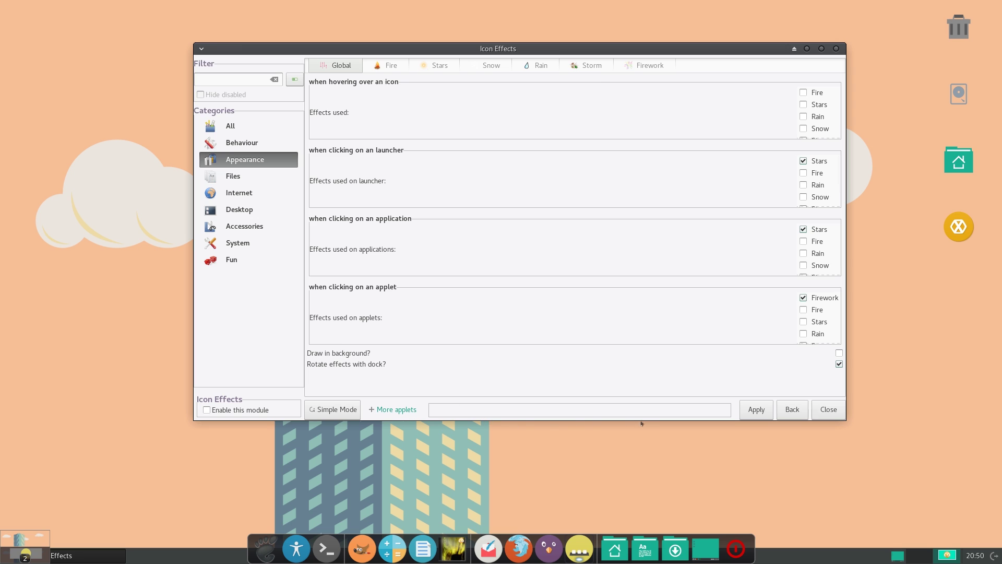
Reopen the Icon Effects settings and apply Firework as an icon hover effect.
click(792, 409)
click(515, 176)
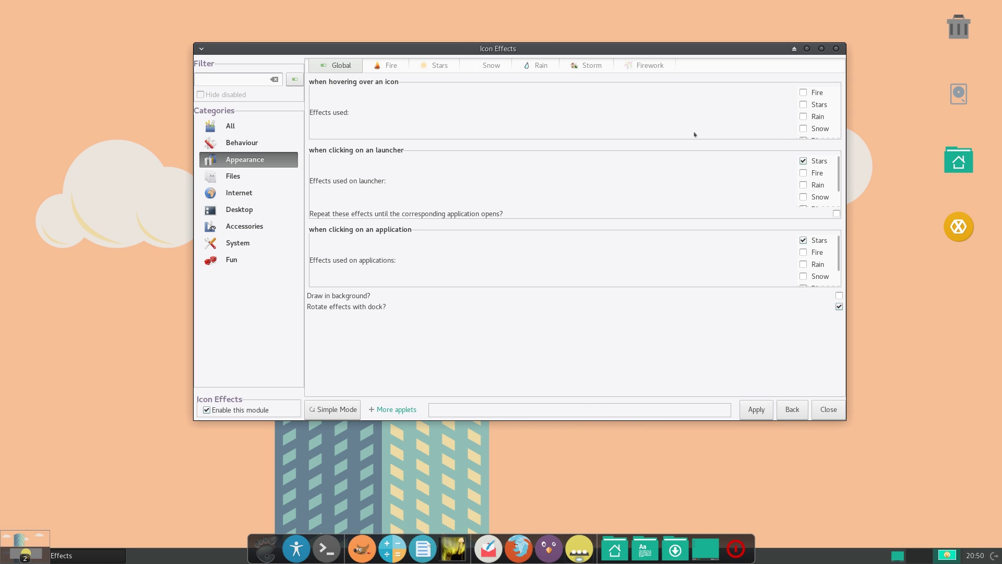
scroll(821, 134, down, 2)
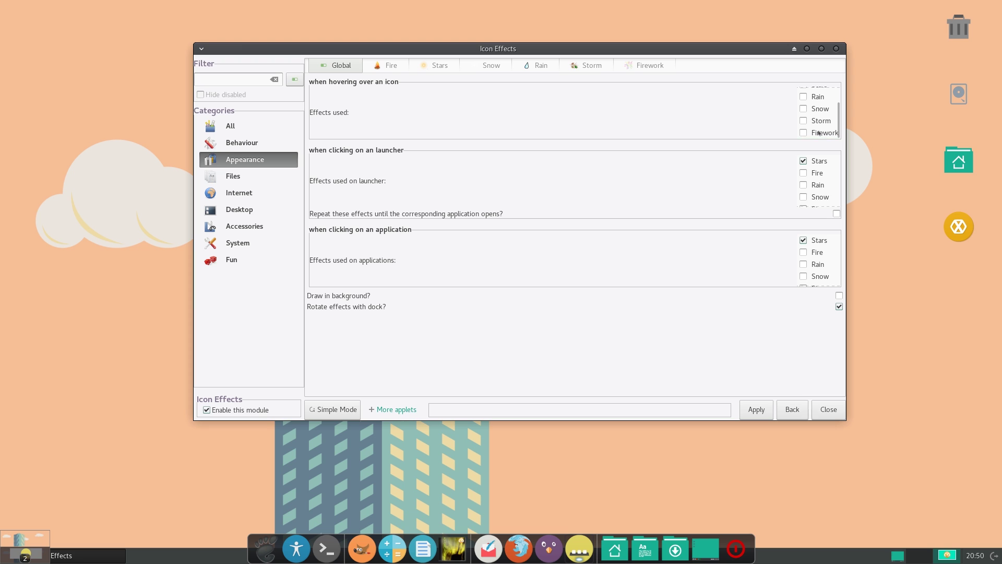
click(802, 133)
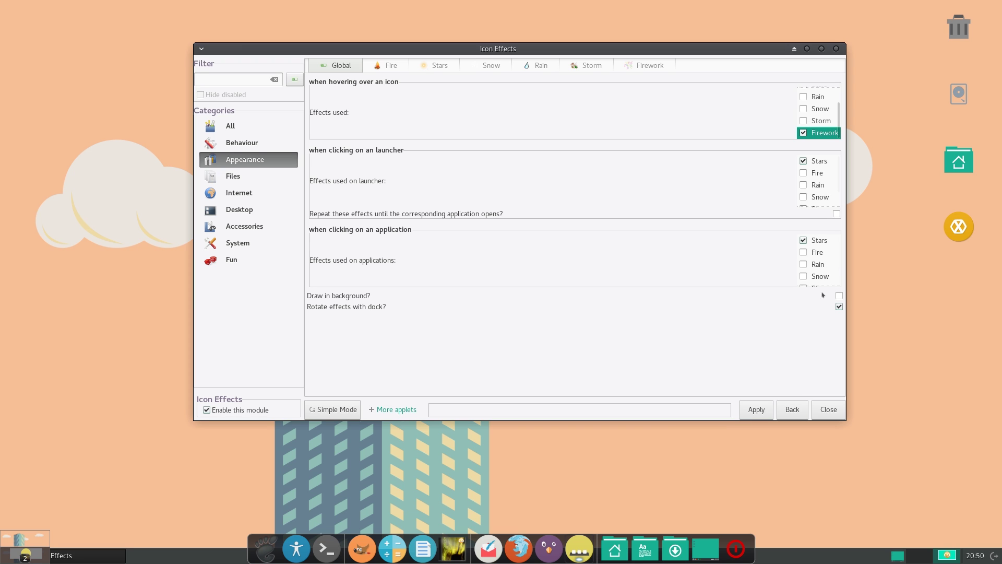
click(757, 409)
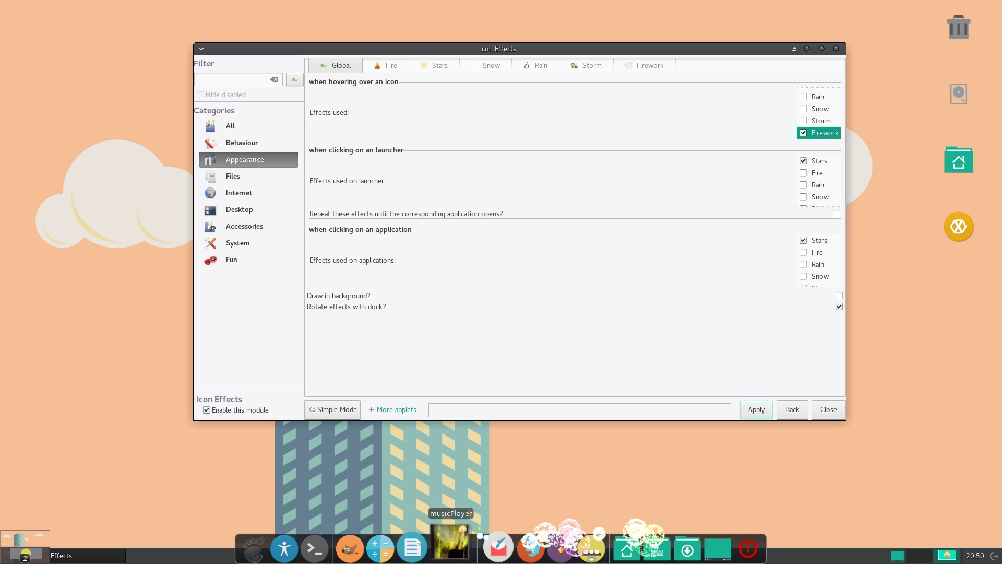
Remove Firework from the hover effects, apply, and go back to the module overview.
click(804, 133)
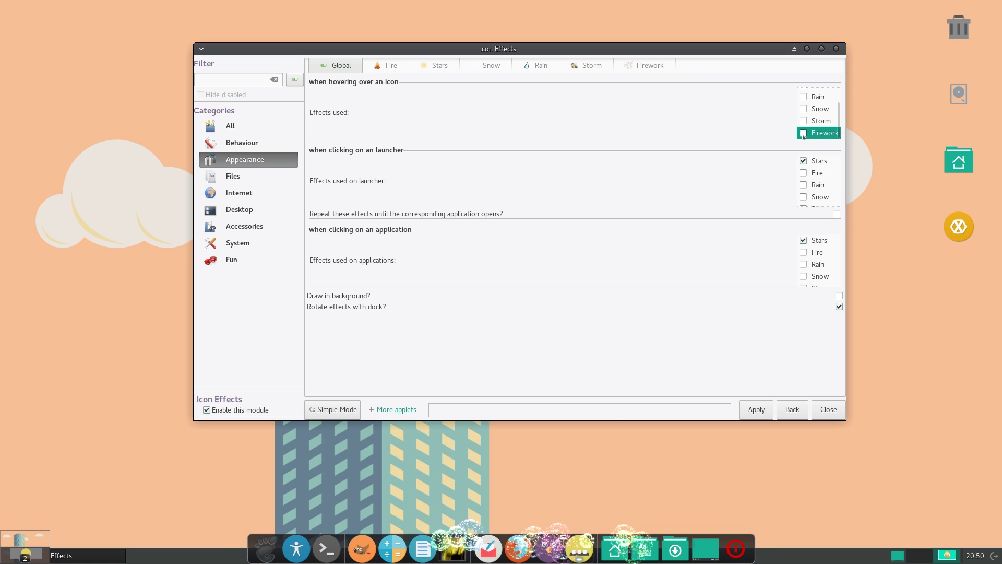
click(756, 409)
click(792, 410)
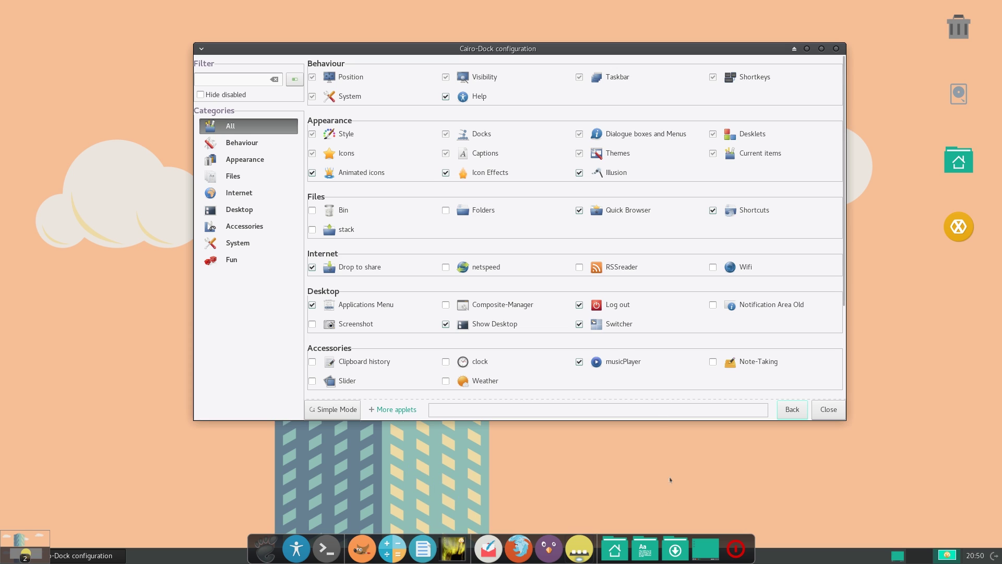
Switch to Simple Mode, showing Appearance with Very Big icons and Slide sub-dock view.
scroll(602, 353, down, 5)
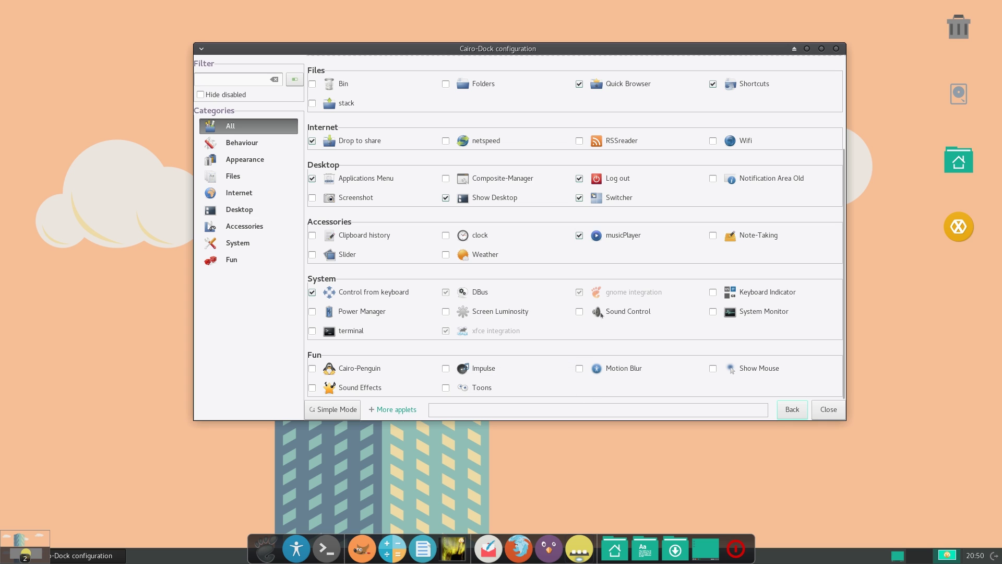
scroll(600, 304, up, 5)
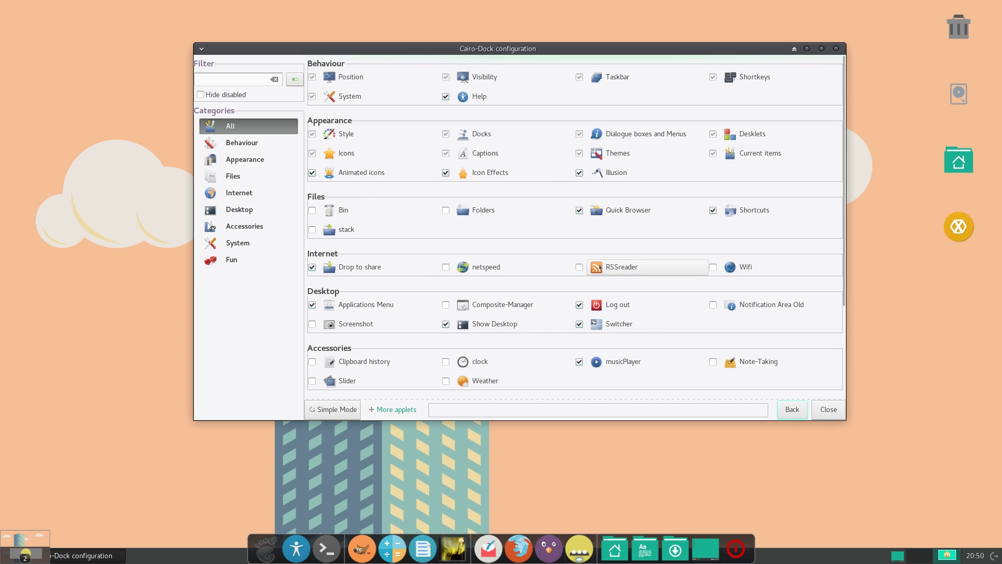
click(357, 408)
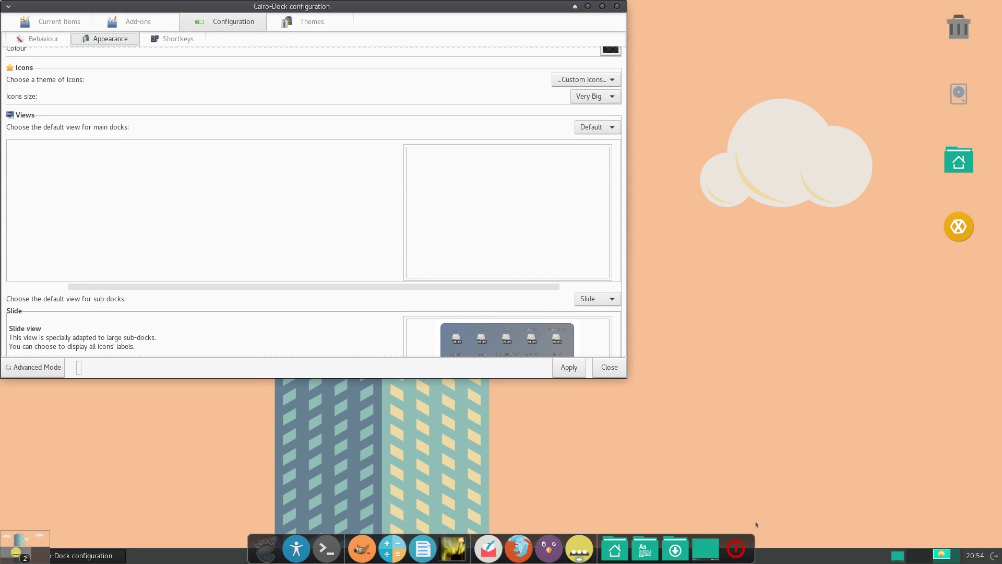
Add an empty sub-dock to the dock through the Cairo-Dock > Add > Sub-dock menu.
right_click(731, 542)
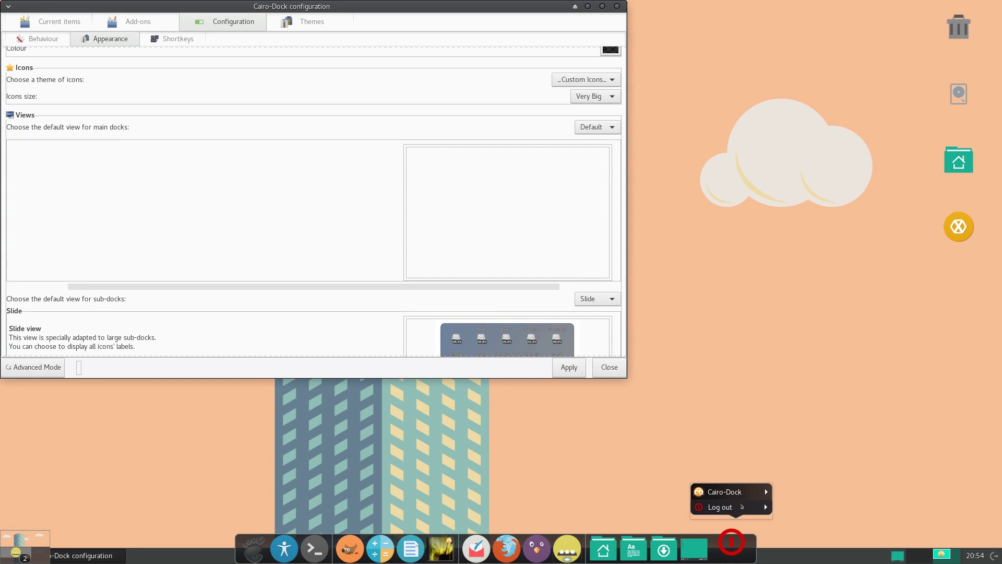
mouse_move(728, 492)
mouse_move(812, 440)
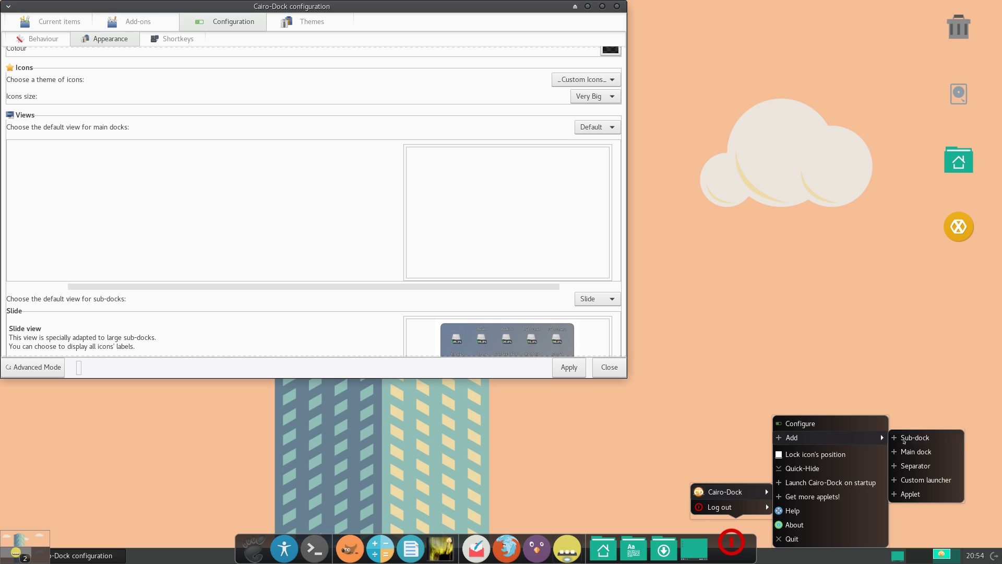
click(914, 443)
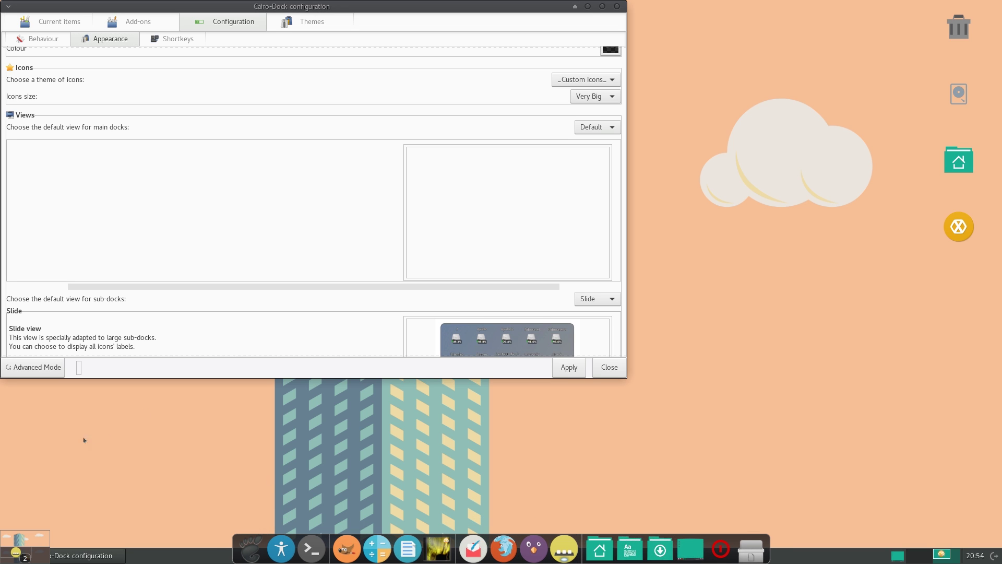
Drag Mail Reader and, from Internet, Firefox from the Whisker menu into the new sub-dock.
key(super)
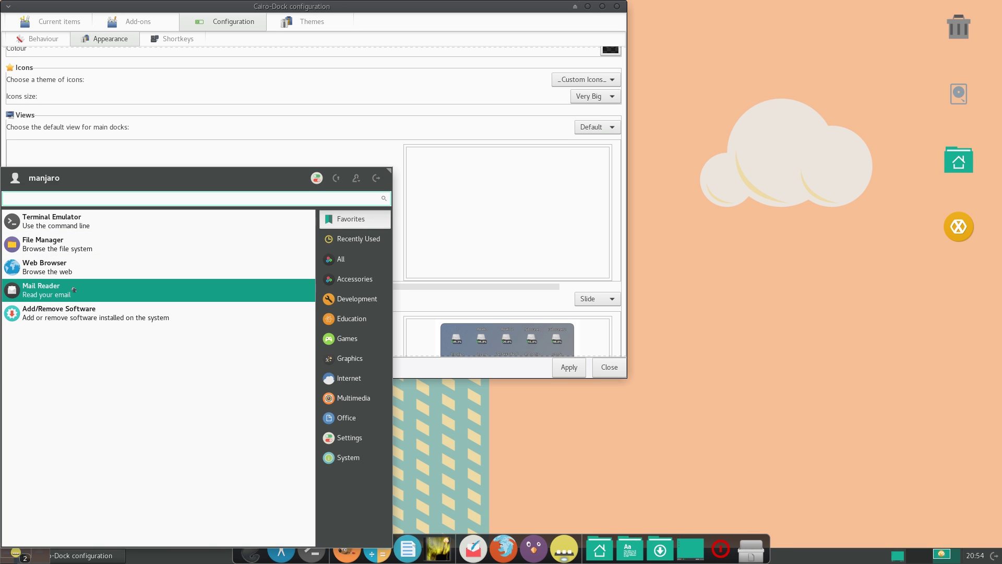
drag(21, 244, 751, 540)
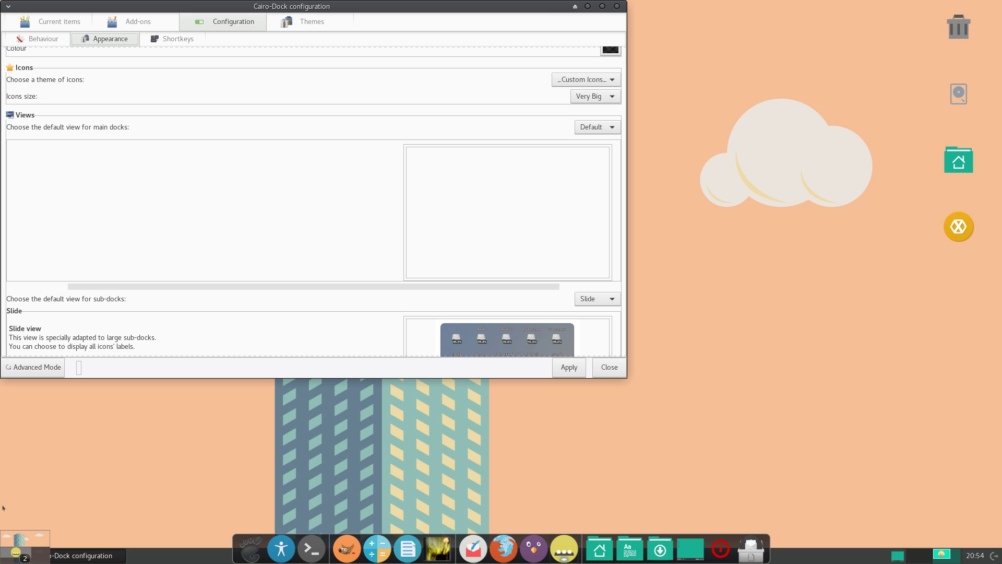
key(super)
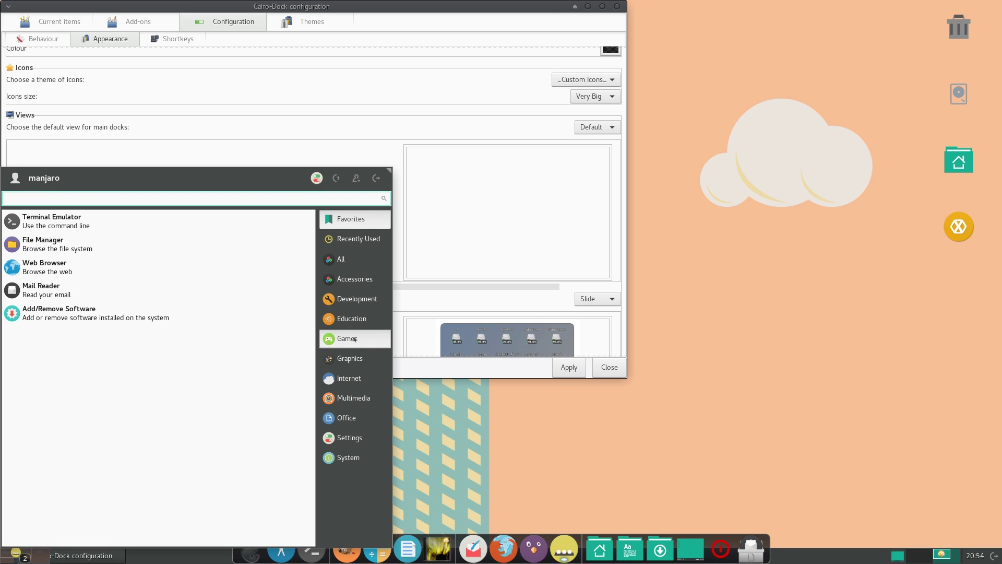
click(347, 338)
click(348, 378)
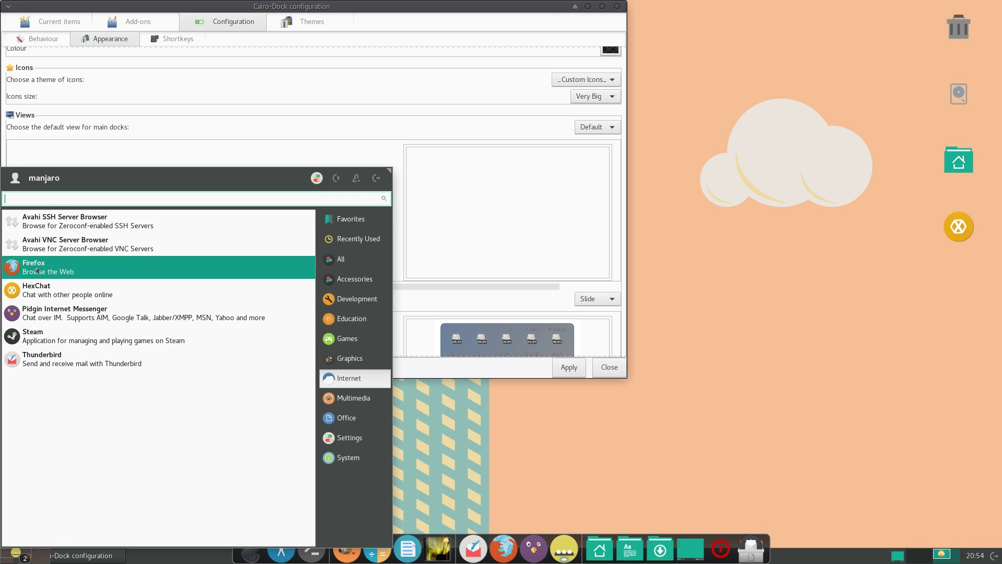
drag(18, 263, 755, 546)
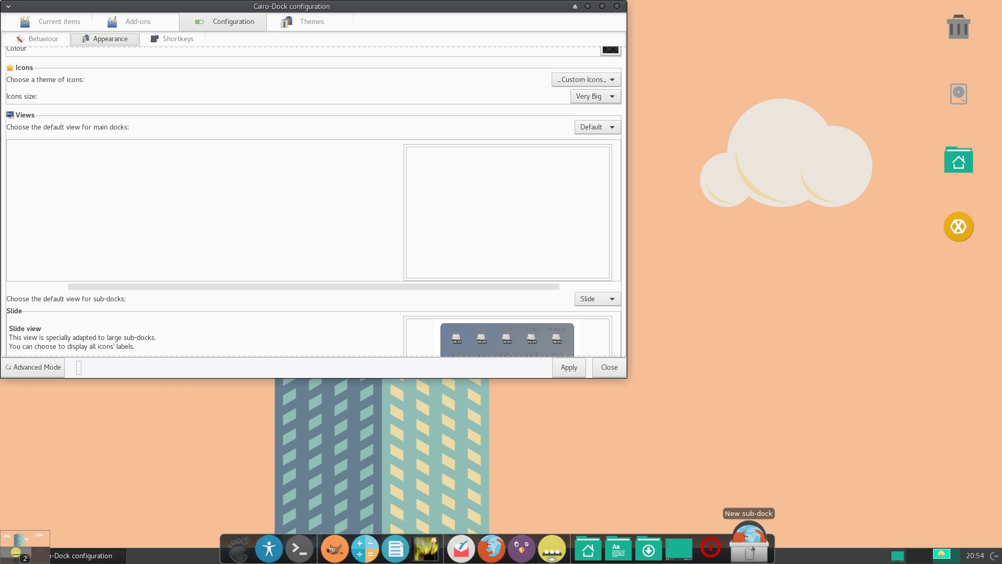
mouse_move(751, 535)
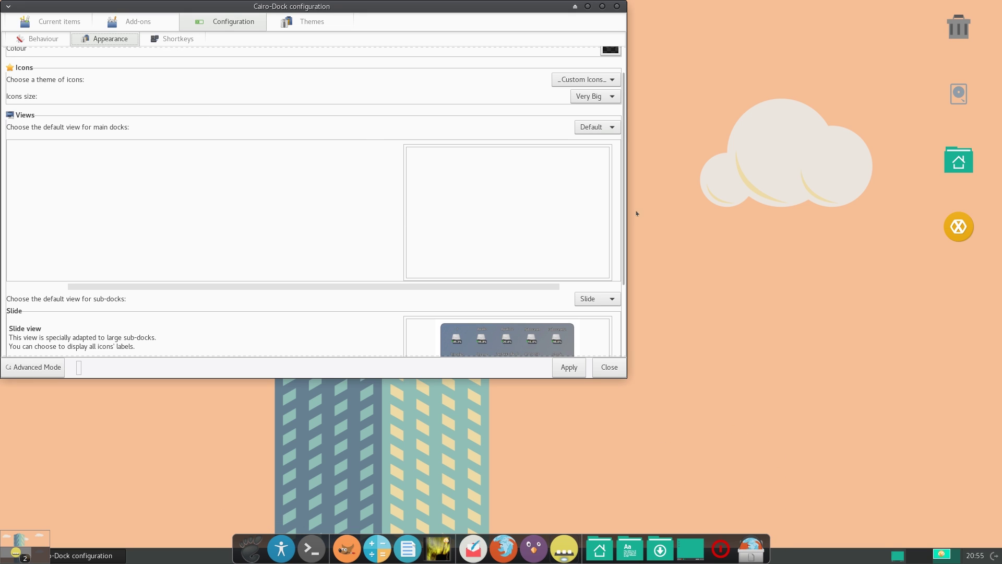
Set the default sub-dock view to Panel, then Rainbow, and open the Themes page.
drag(622, 220, 618, 287)
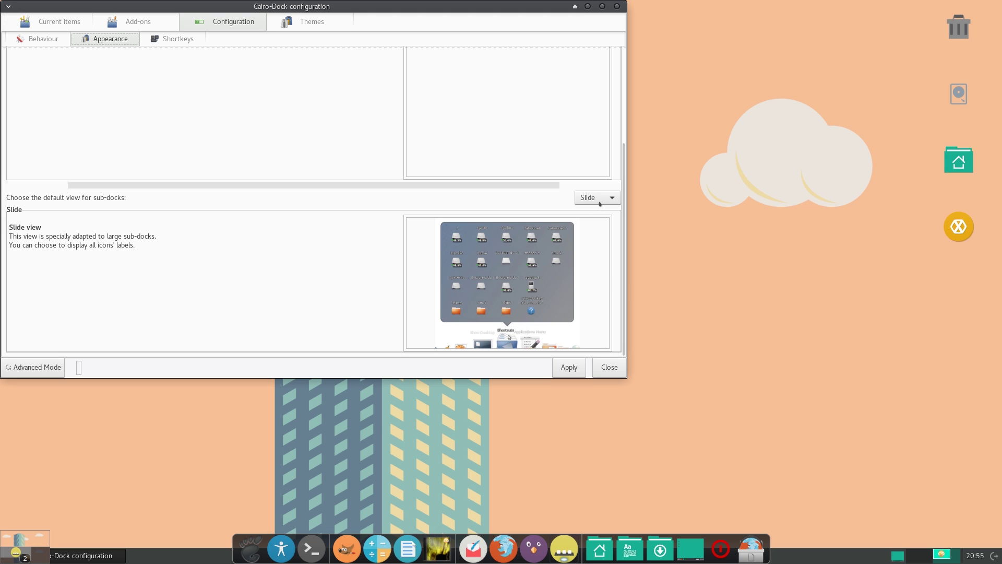
click(599, 198)
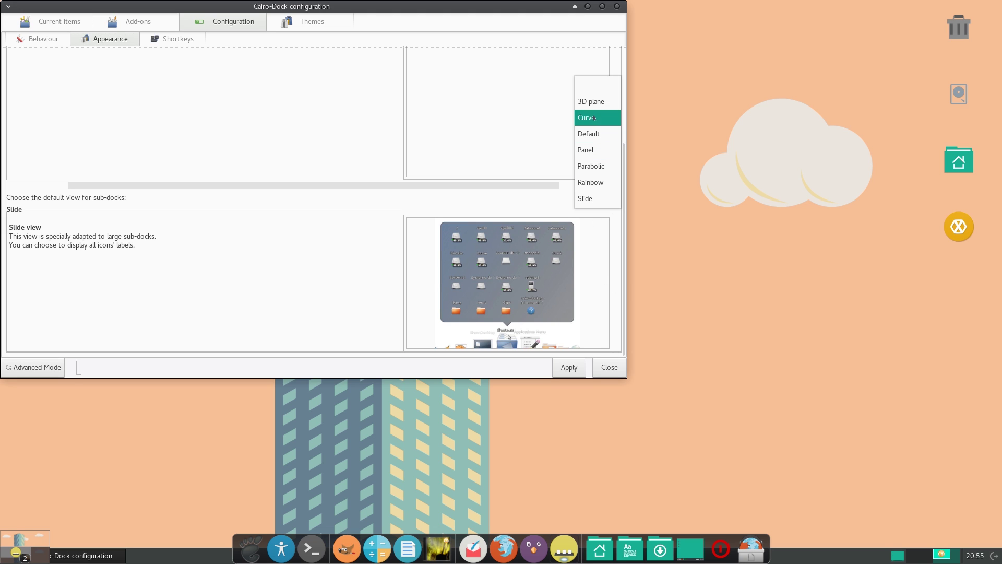
click(589, 156)
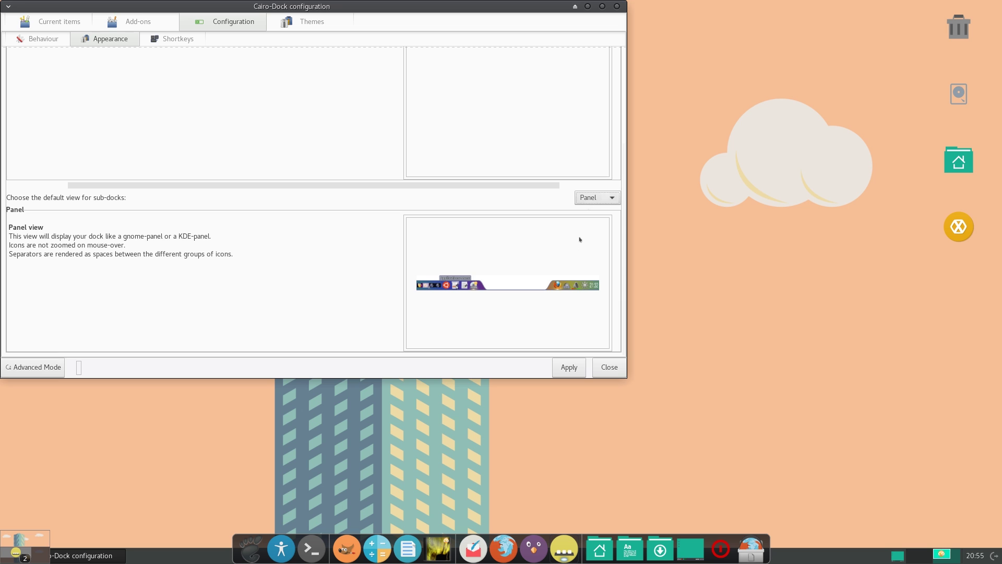
click(569, 367)
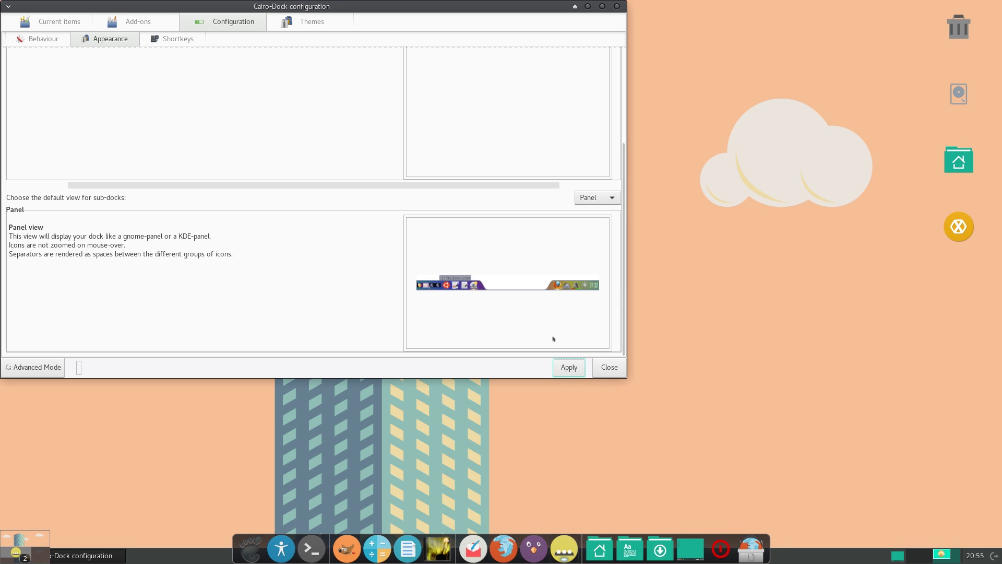
click(595, 197)
click(591, 231)
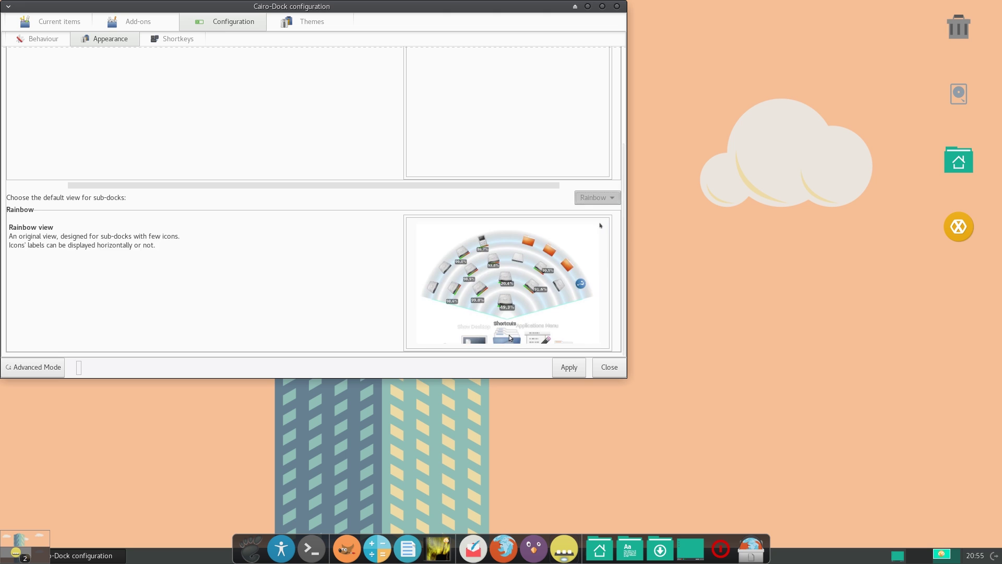
click(581, 363)
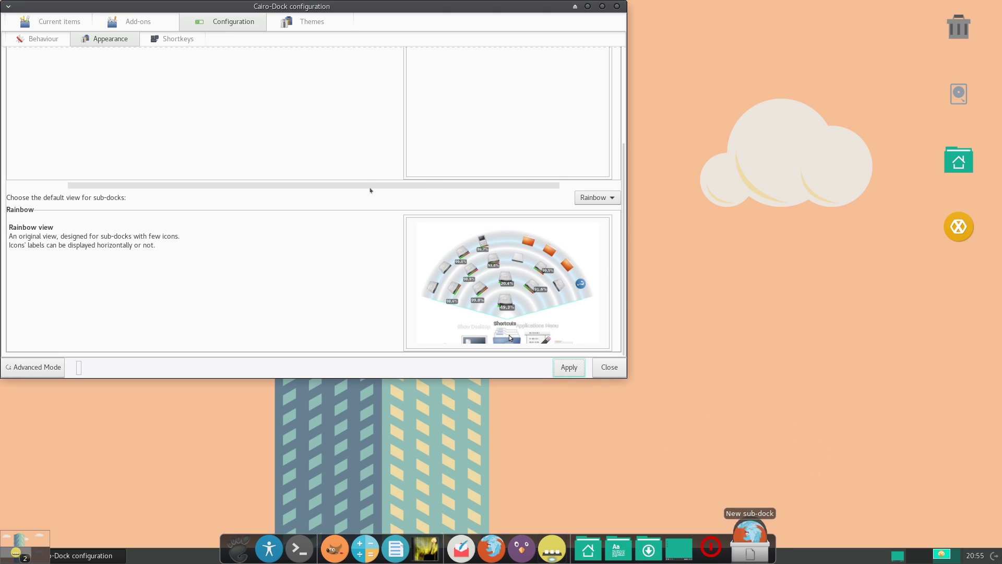
scroll(308, 196, up, 5)
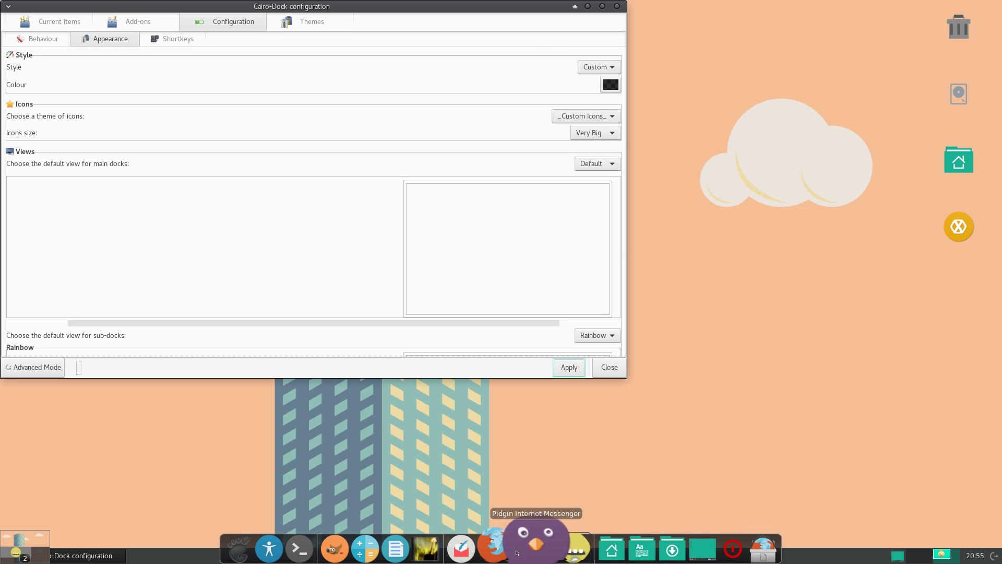
click(349, 18)
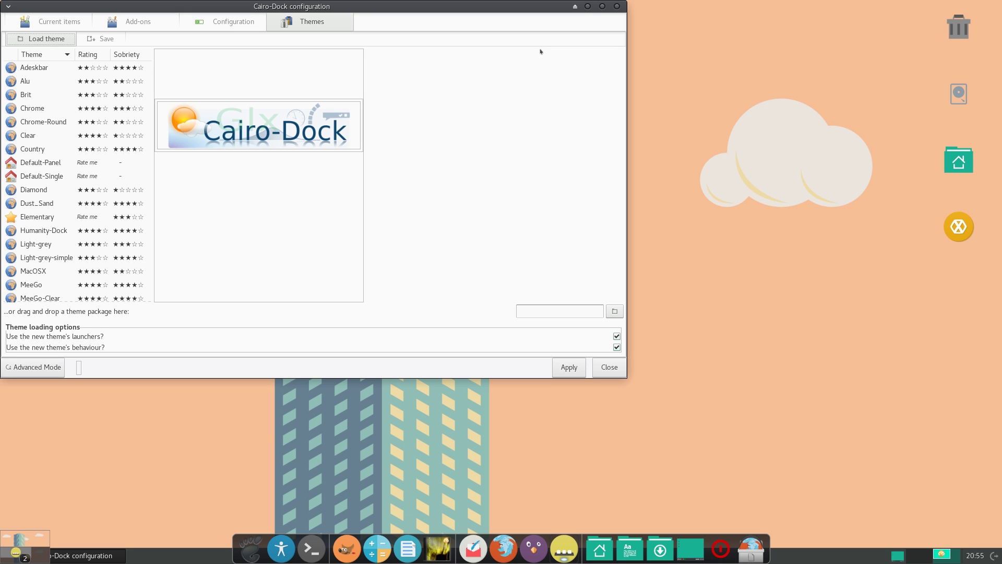
Launch Task Manager, filter processes for 'cair' and select cairo-dock to end it.
key(super)
text(task)
key(Return)
click(529, 173)
text(cair)
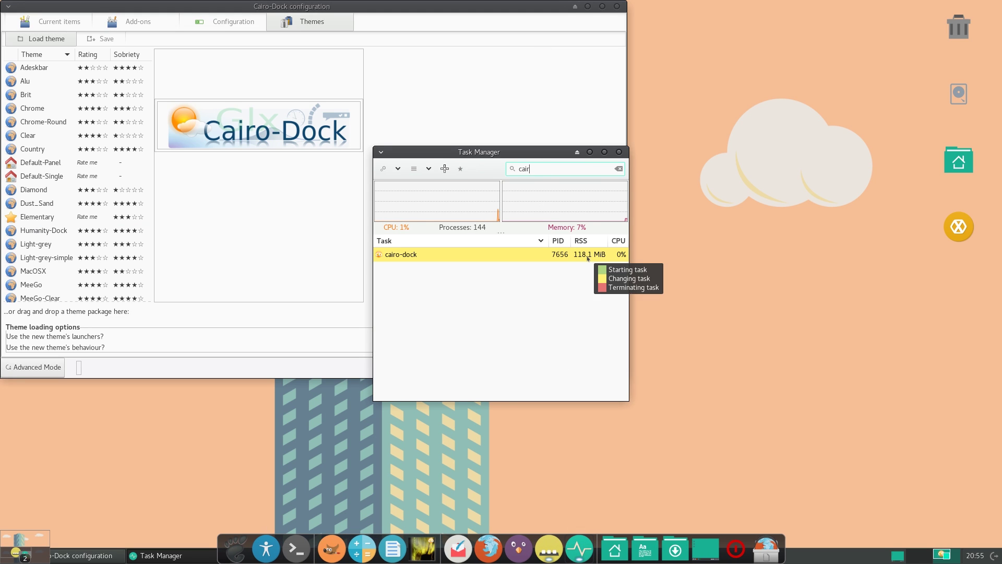
click(558, 284)
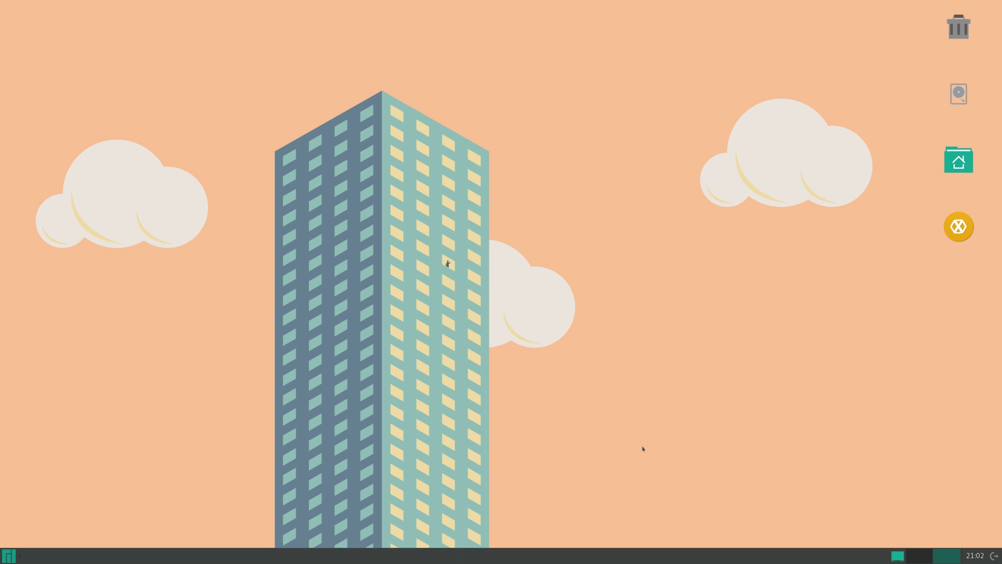
Launch Plank by searching 'pl' in the Whisker menu.
key(super)
text(pla)
key(Return)
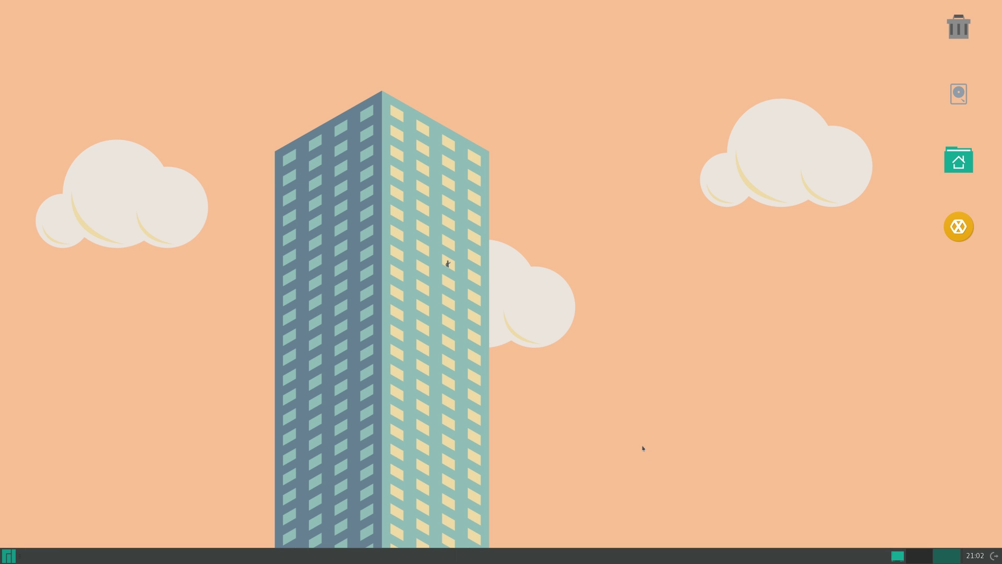